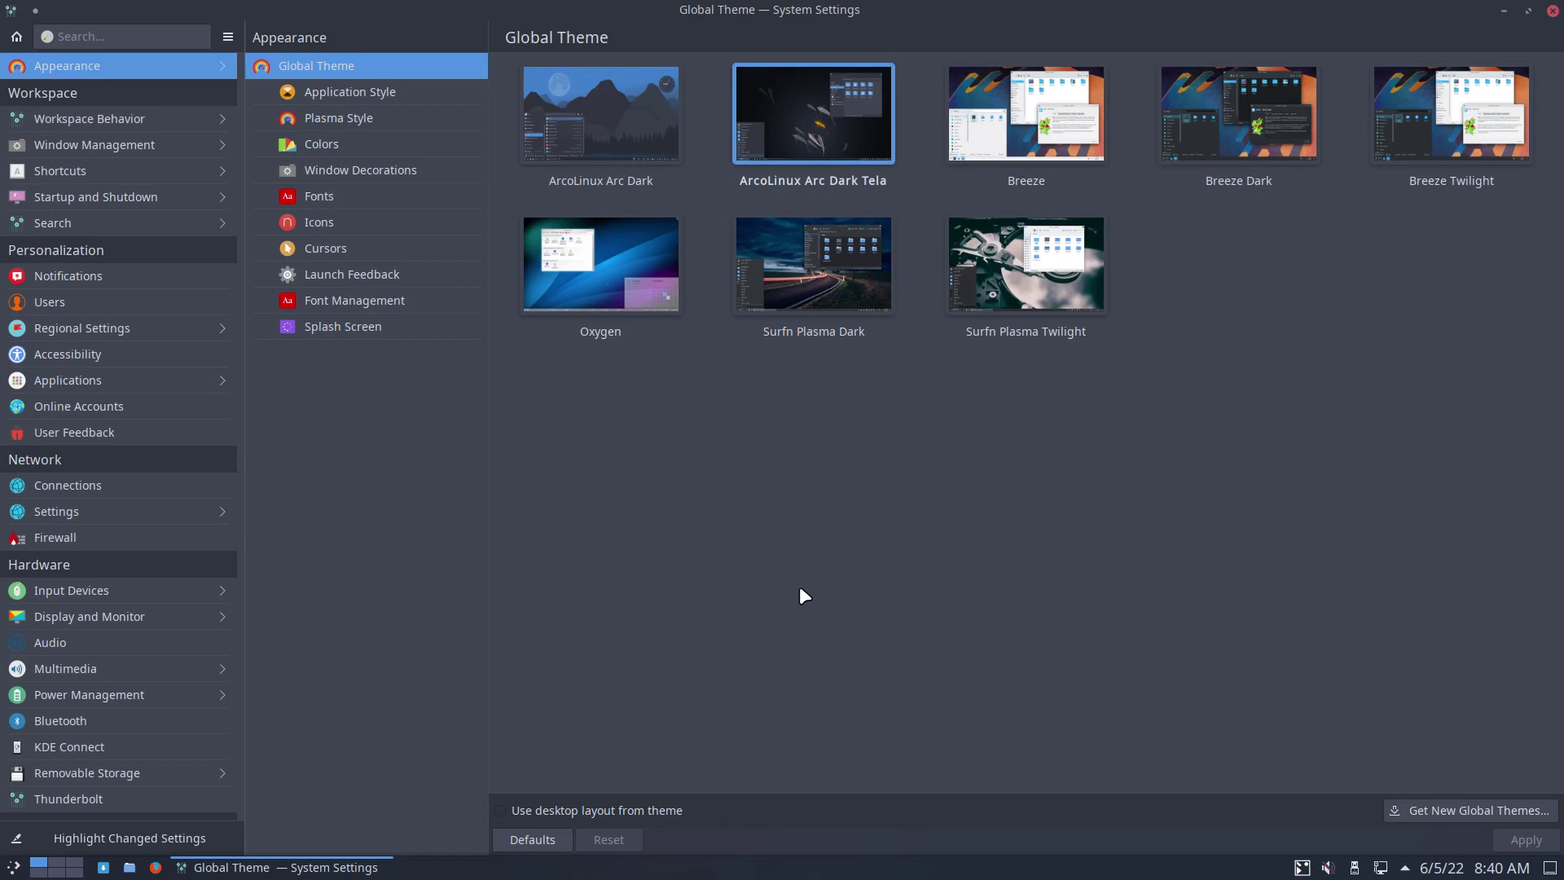
Launch Firefox from the taskbar and minimize the System Settings window.
left_click(155, 867)
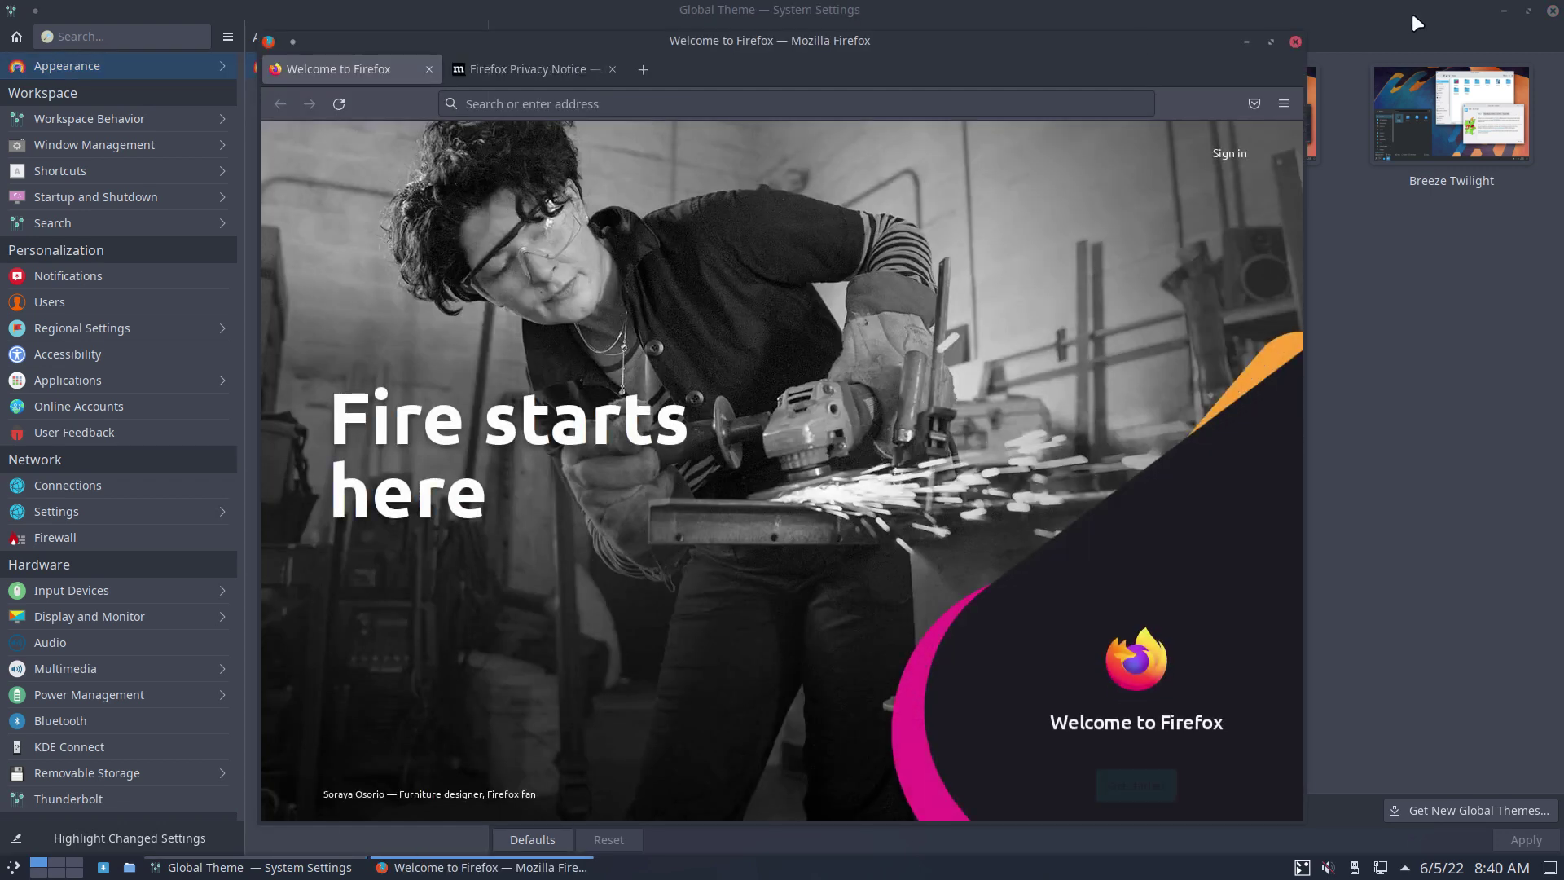
left_click(1503, 12)
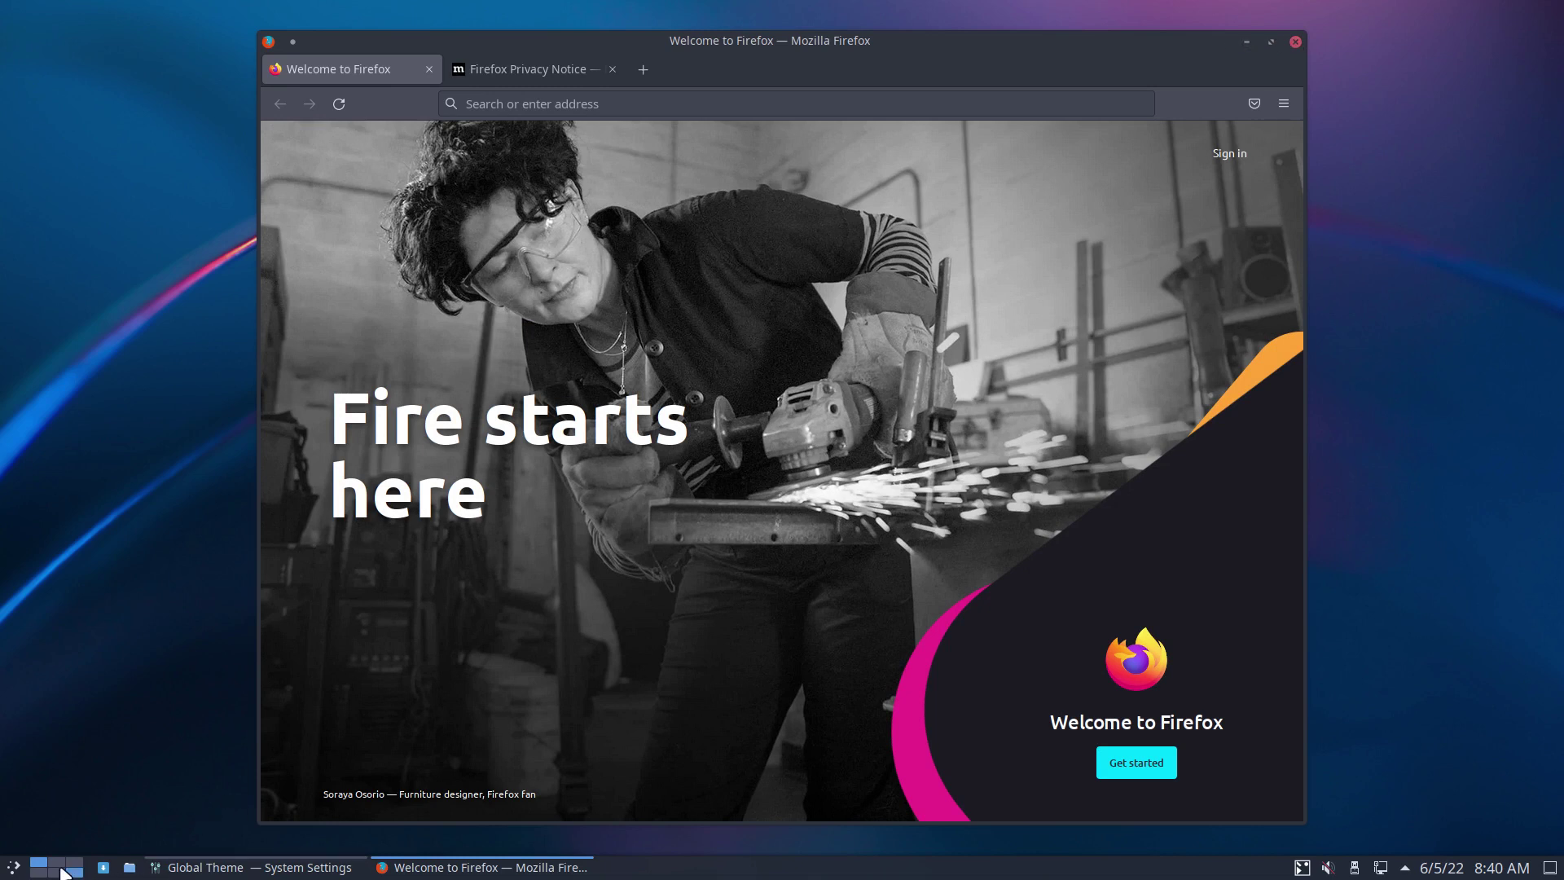
Start Add/Remove Software by searching 'inst' in the application launcher.
left_click(12, 869)
type("i")
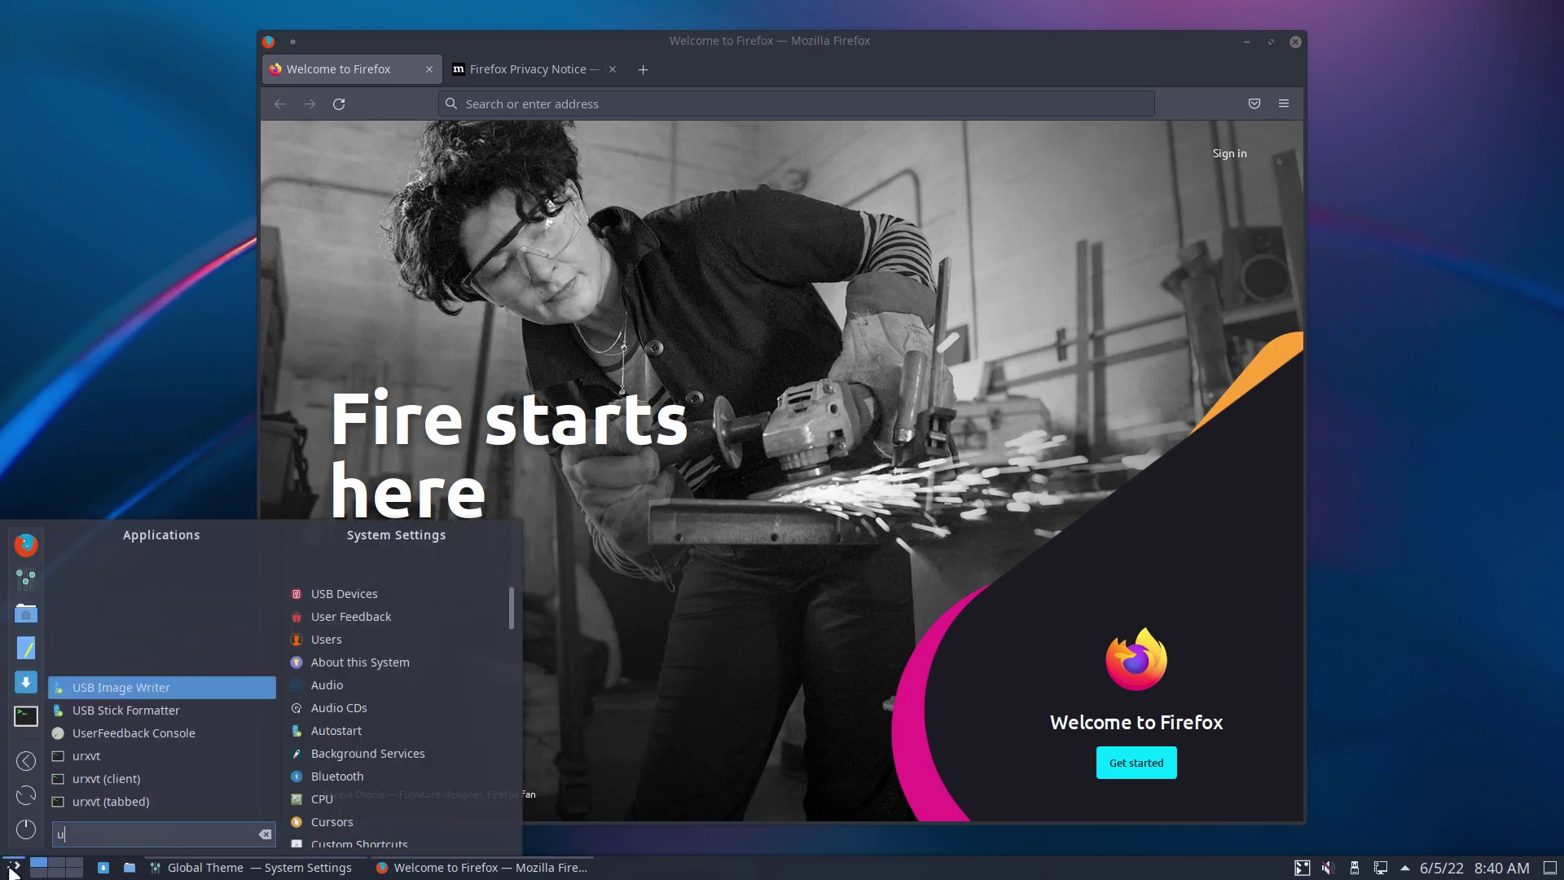
key("BackSpace")
type("inst")
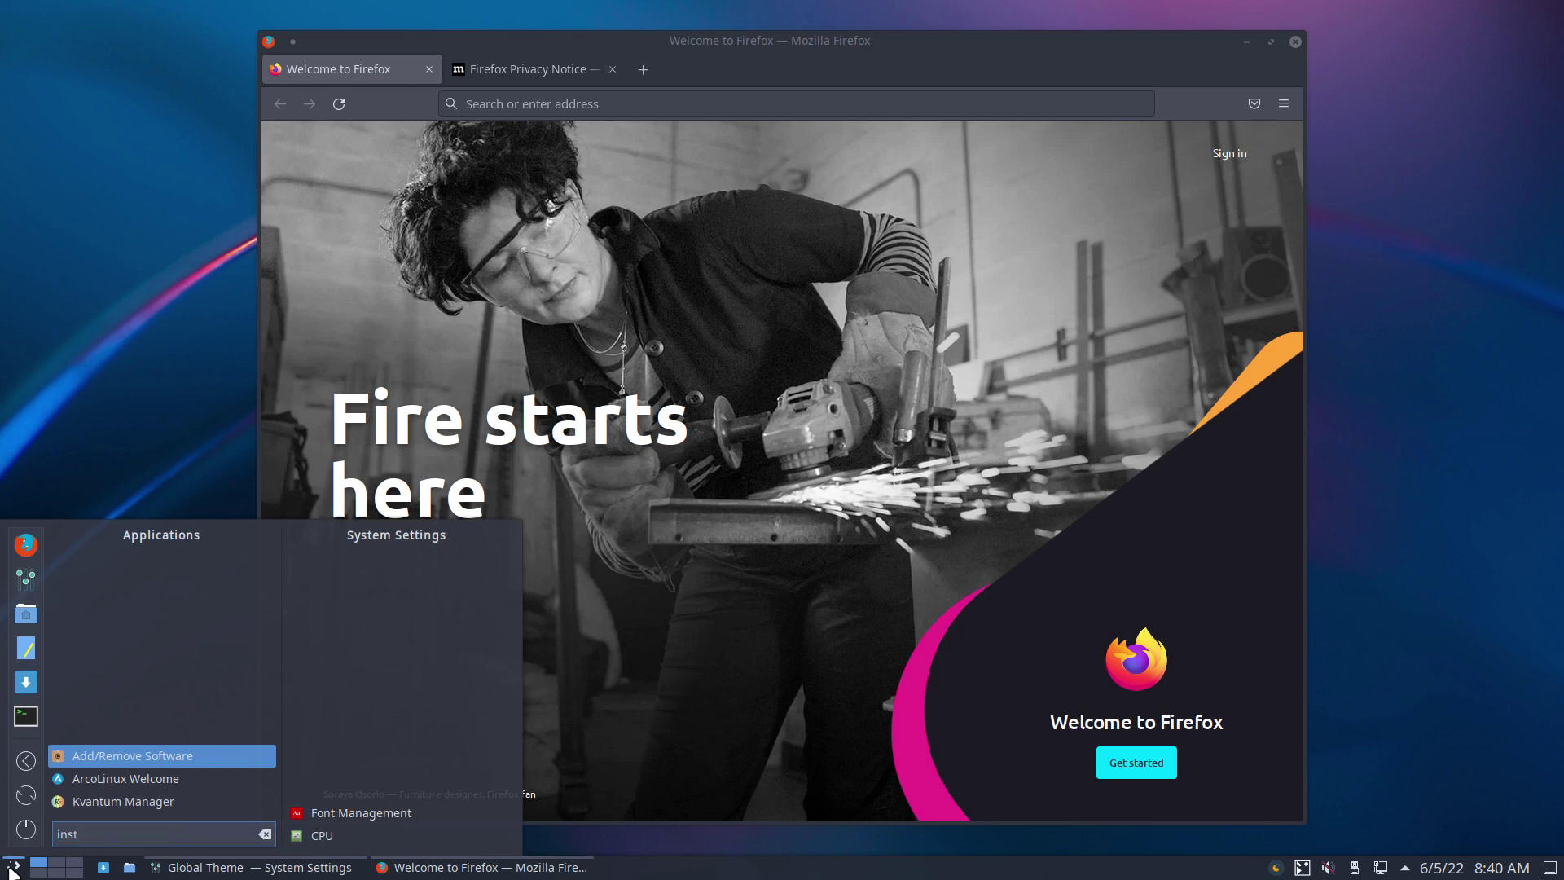
key("Return")
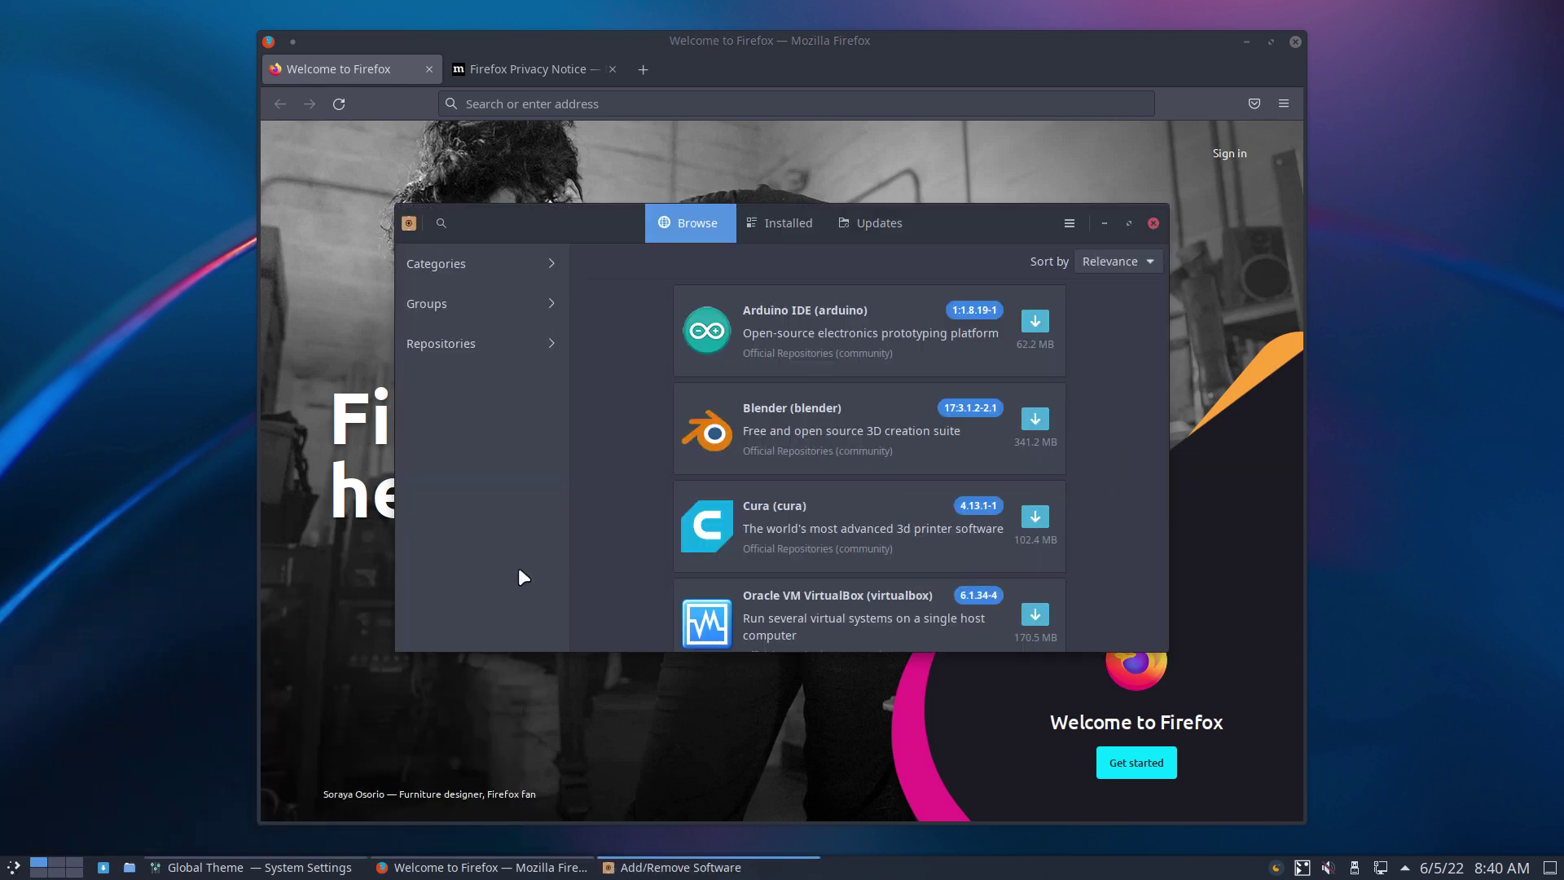
Maximize Add/Remove Software and search for the arc-kde package.
double_click(993, 228)
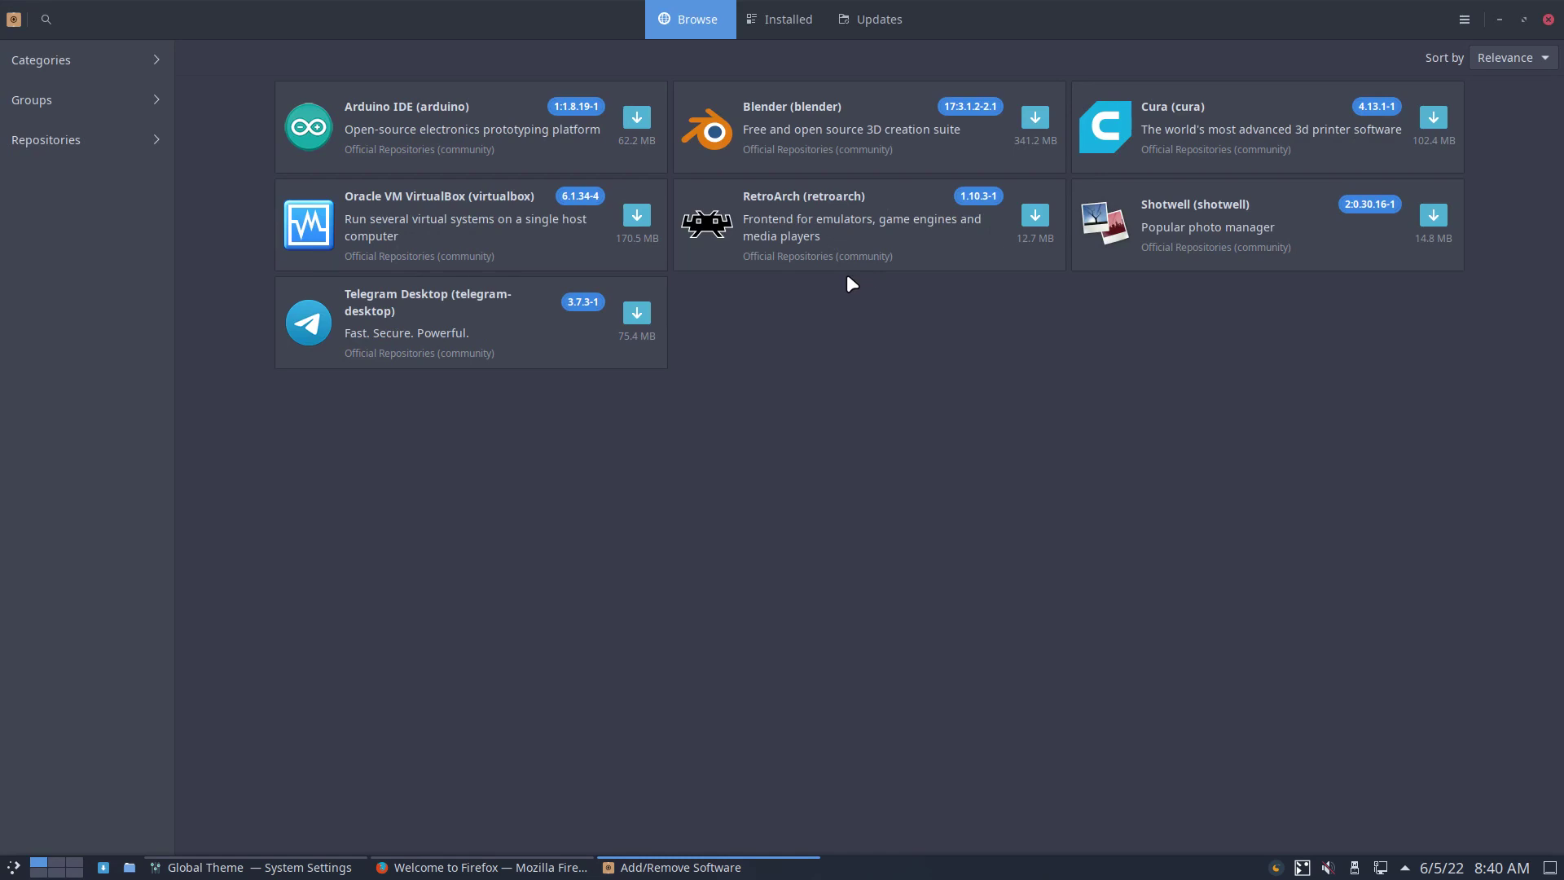
type("ar")
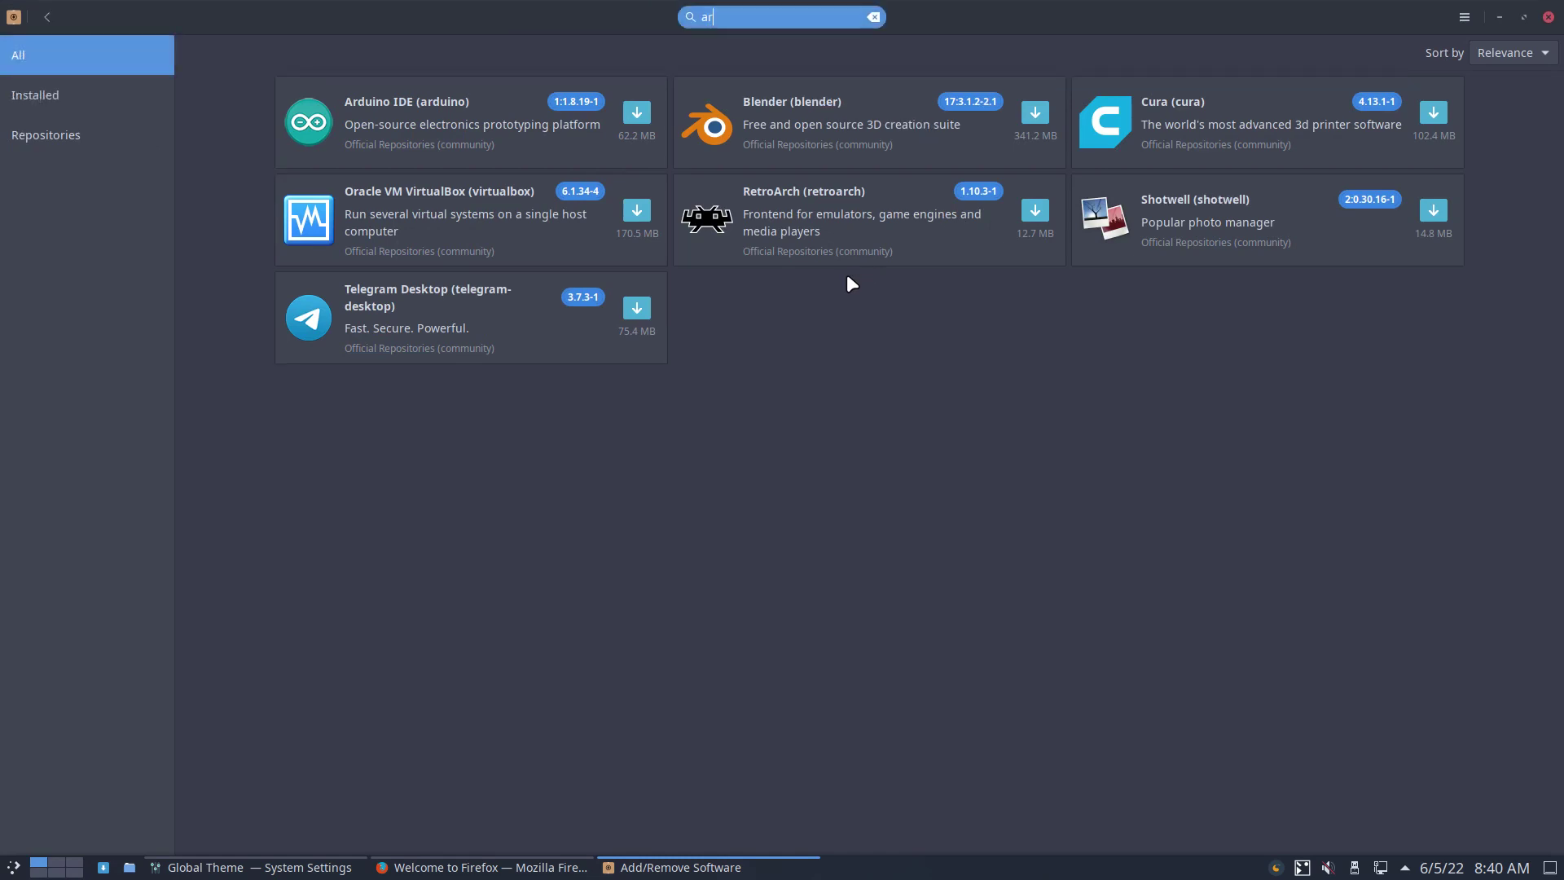
type("c-")
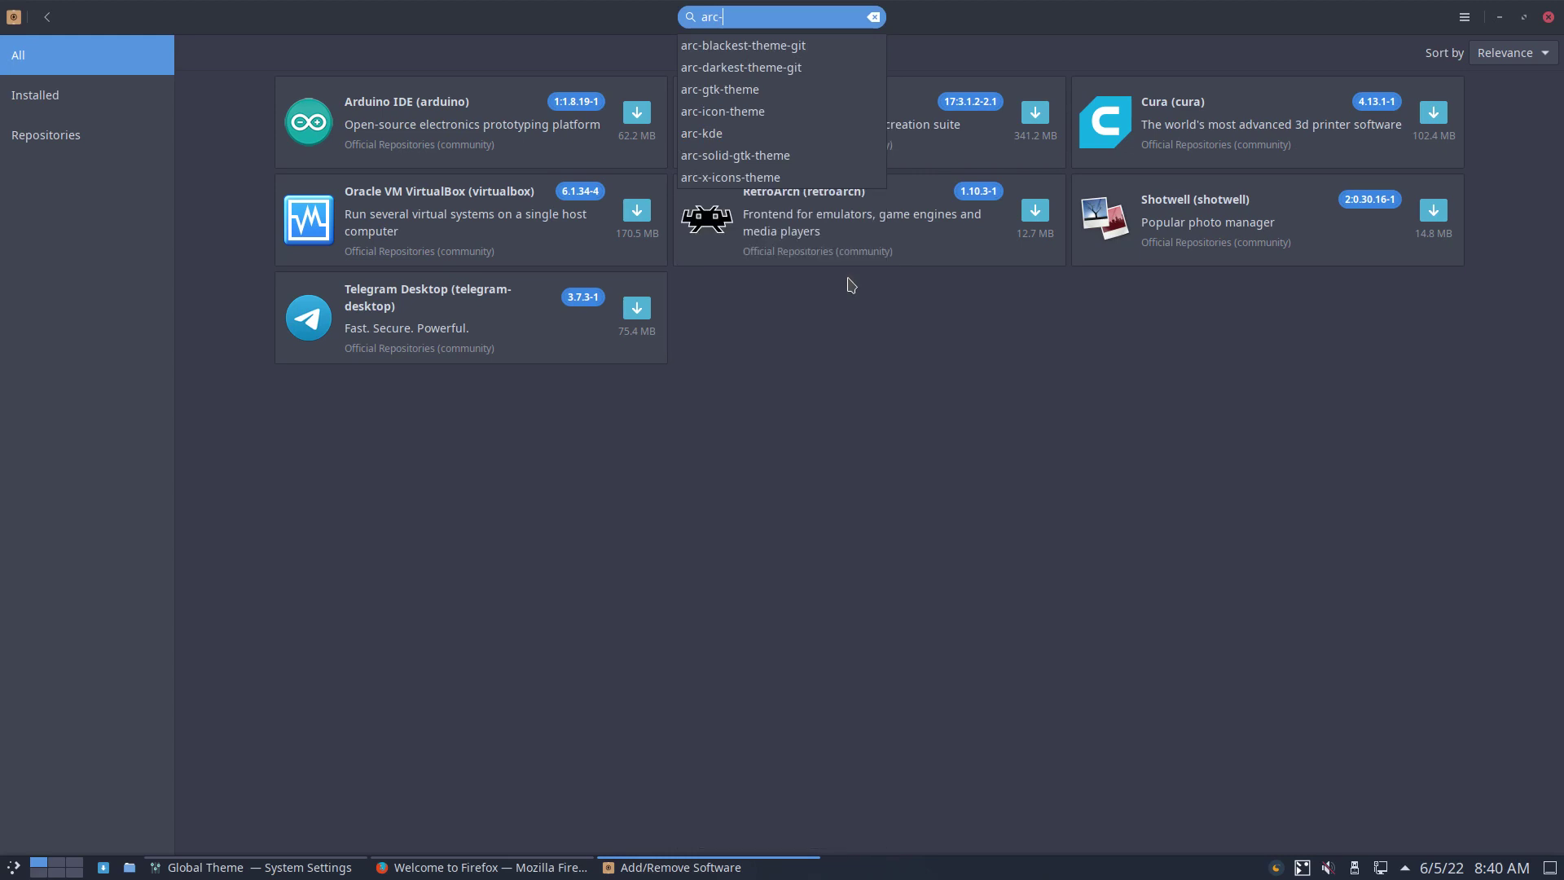
key("Down")
key("Down")
key("Down")
key("Down")
key("Down")
key("Return")
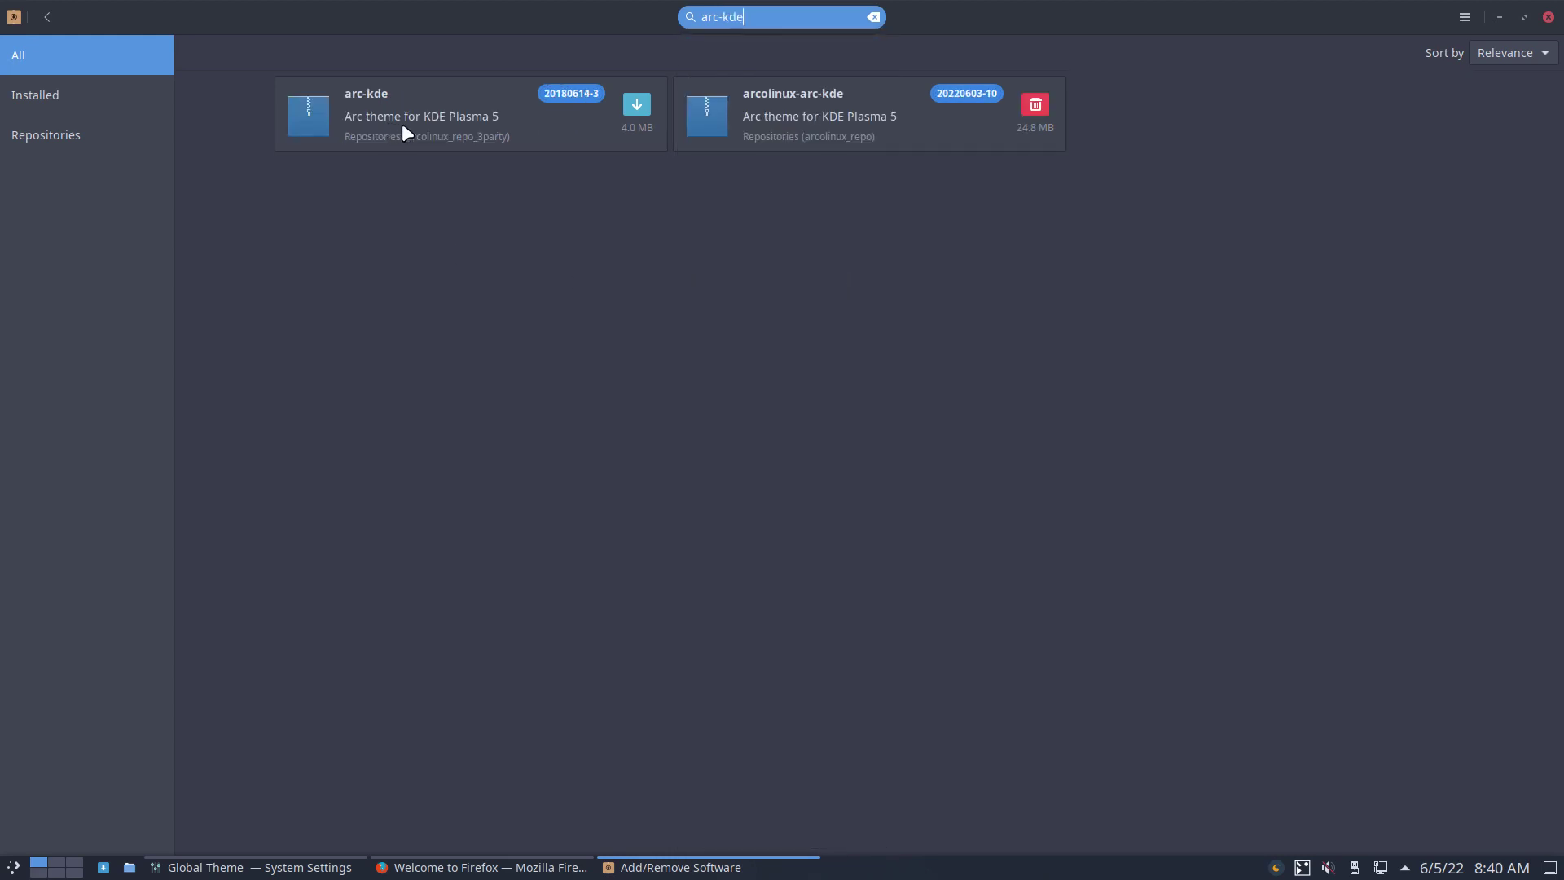
Open arc-kde's GitHub project page in a maximized Firefox and skim its README.
left_click(484, 132)
left_click(1284, 215)
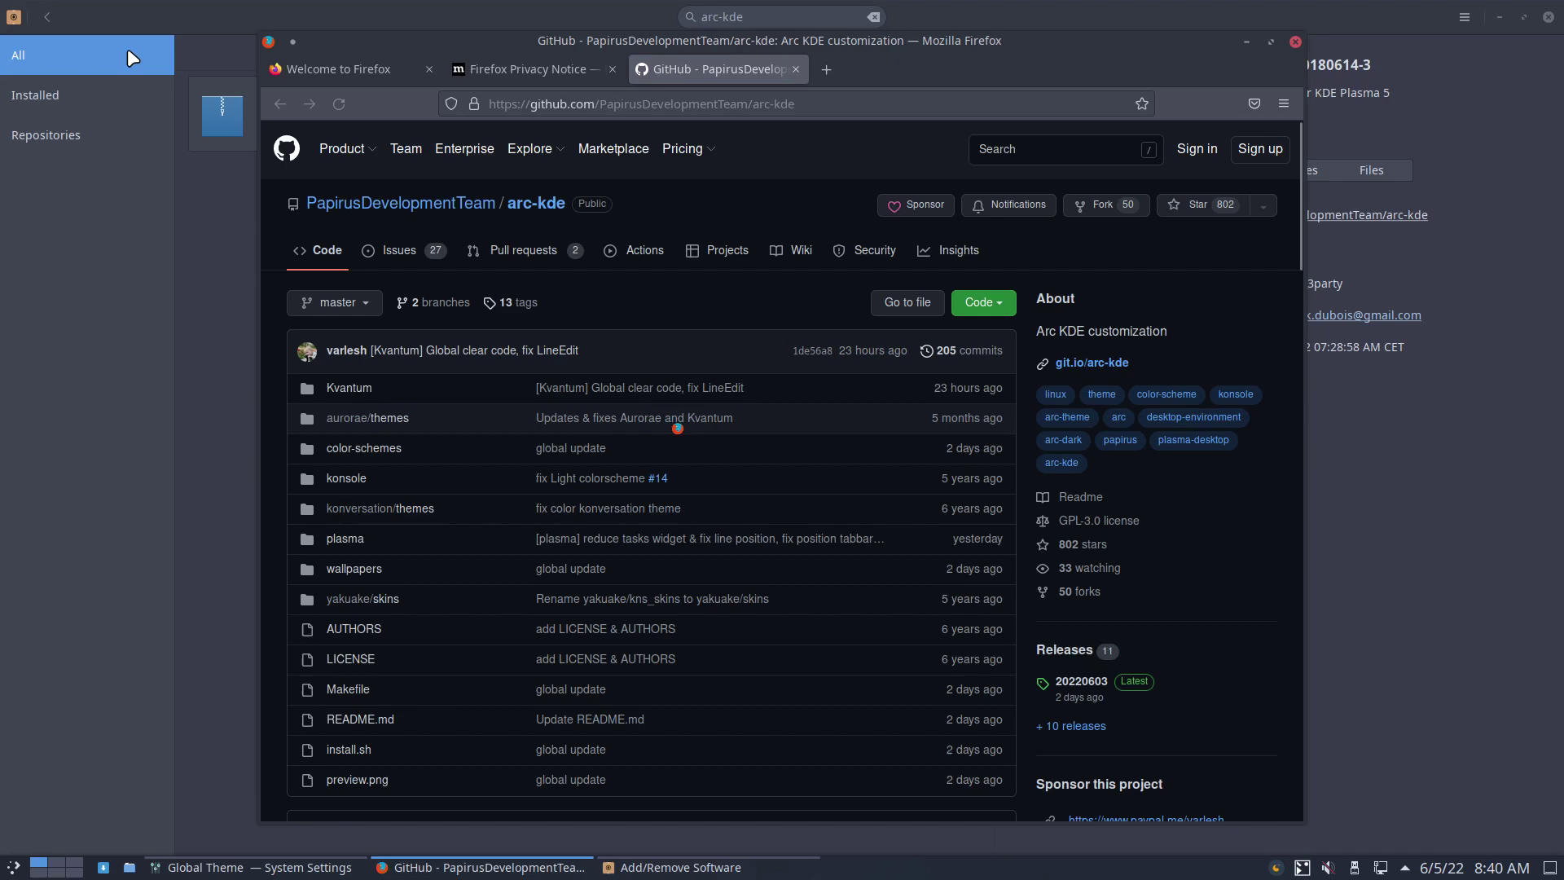
double_click(904, 39)
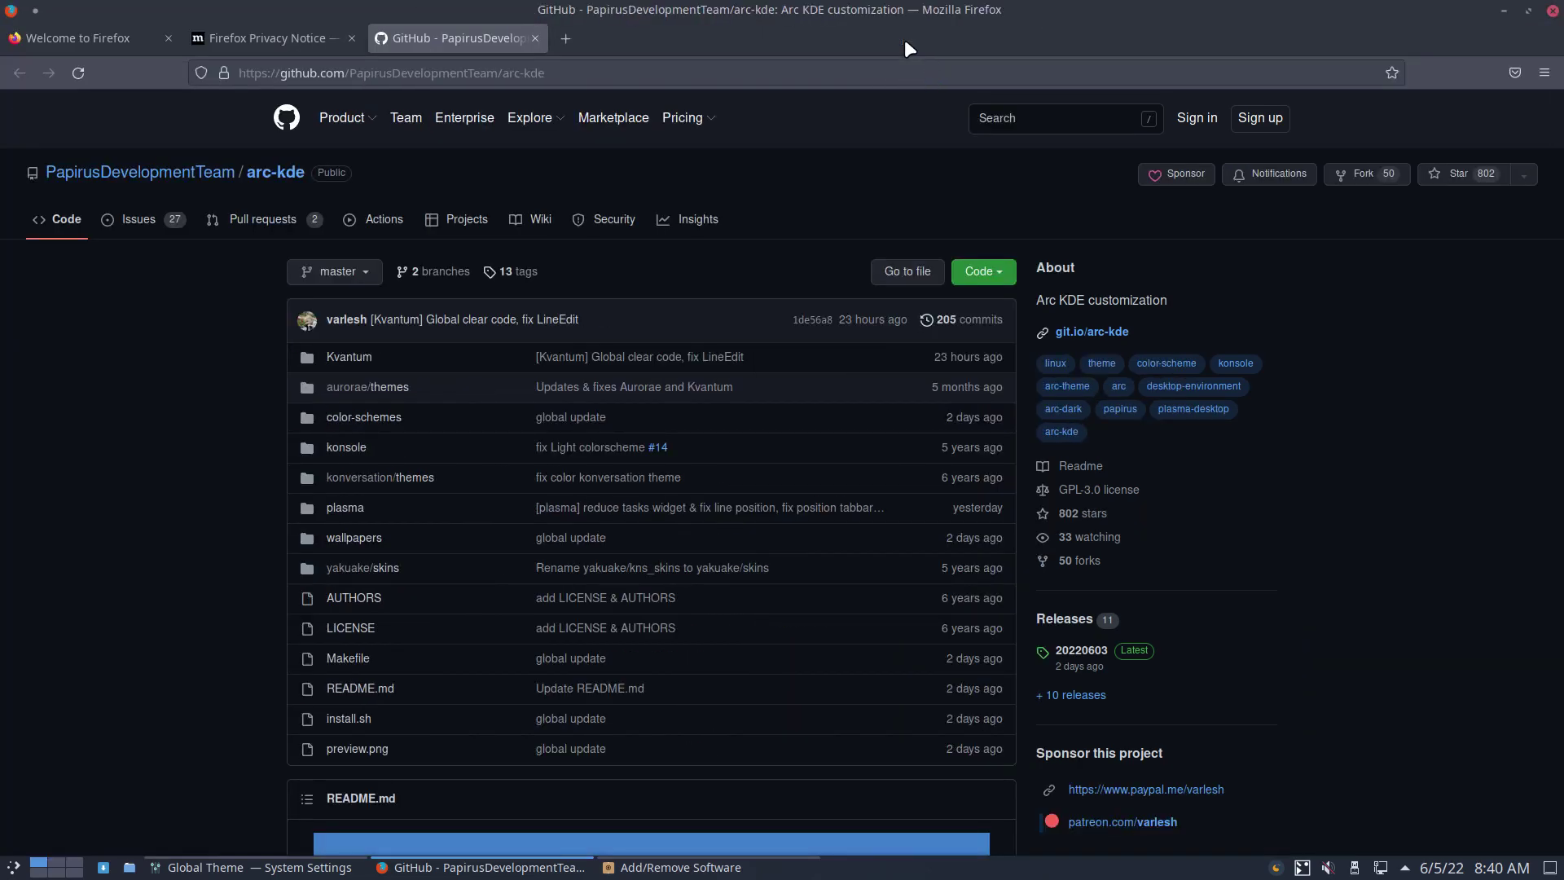
scroll(151, 421, "down", 1)
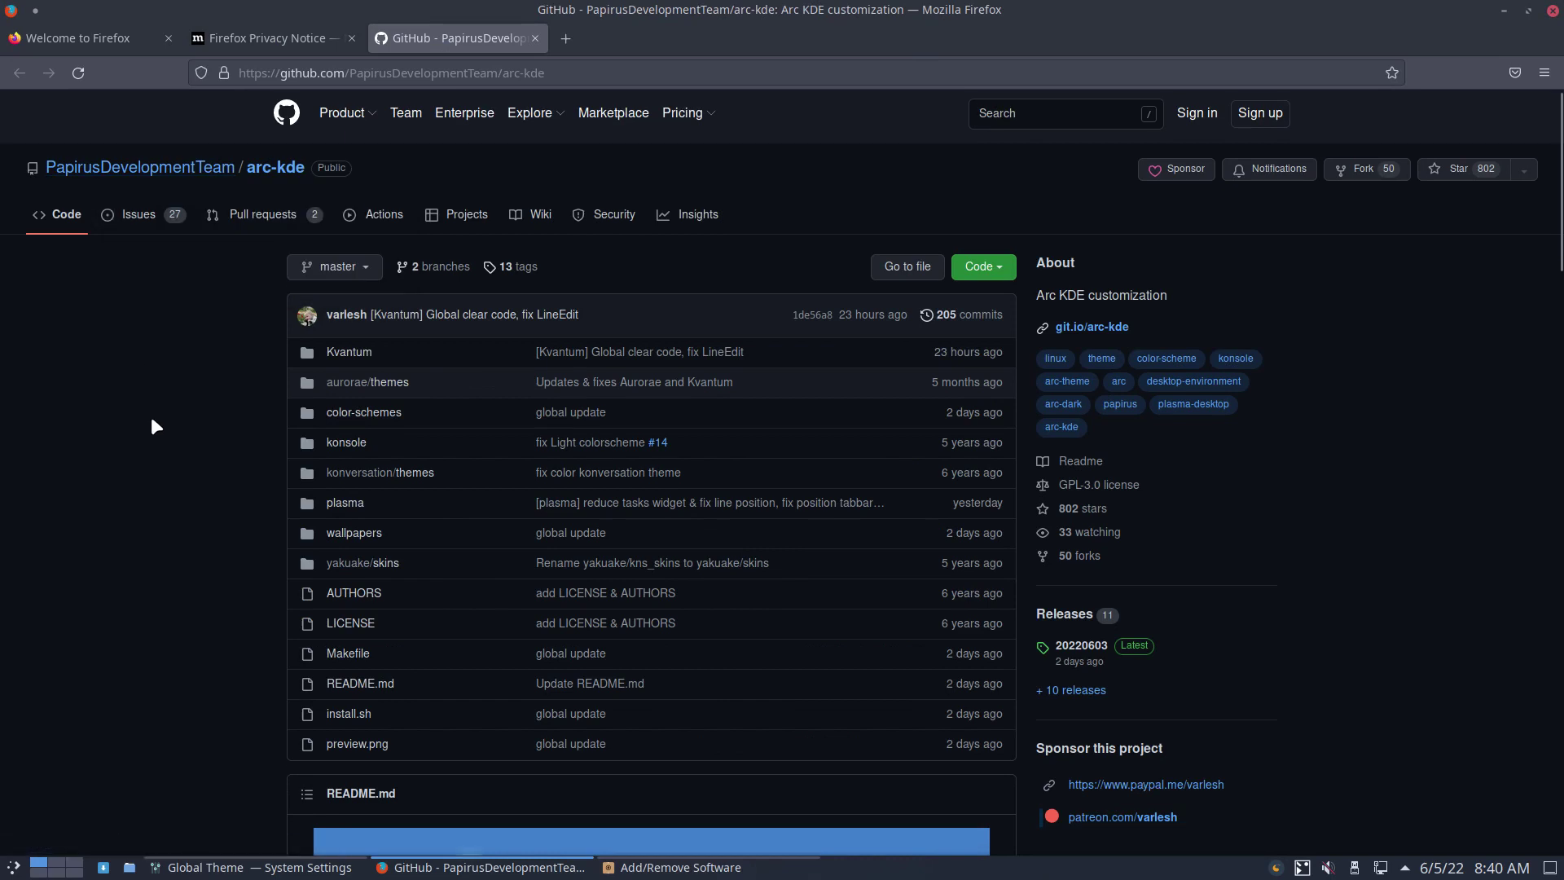
scroll(152, 421, "down", 5)
scroll(152, 421, "down", 2)
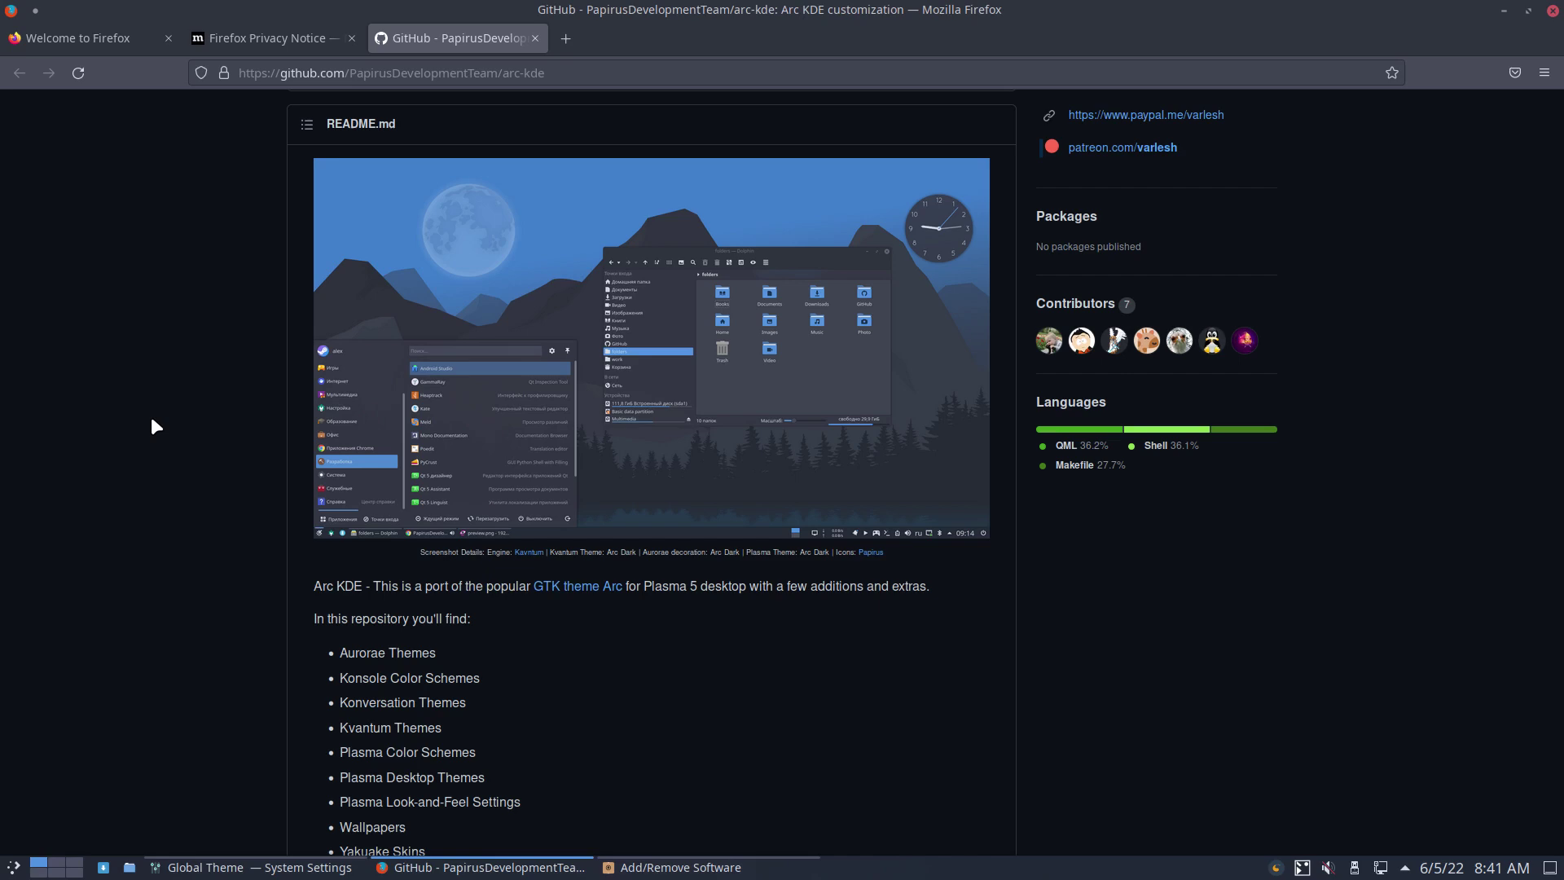
scroll(1214, 395, "up", 6)
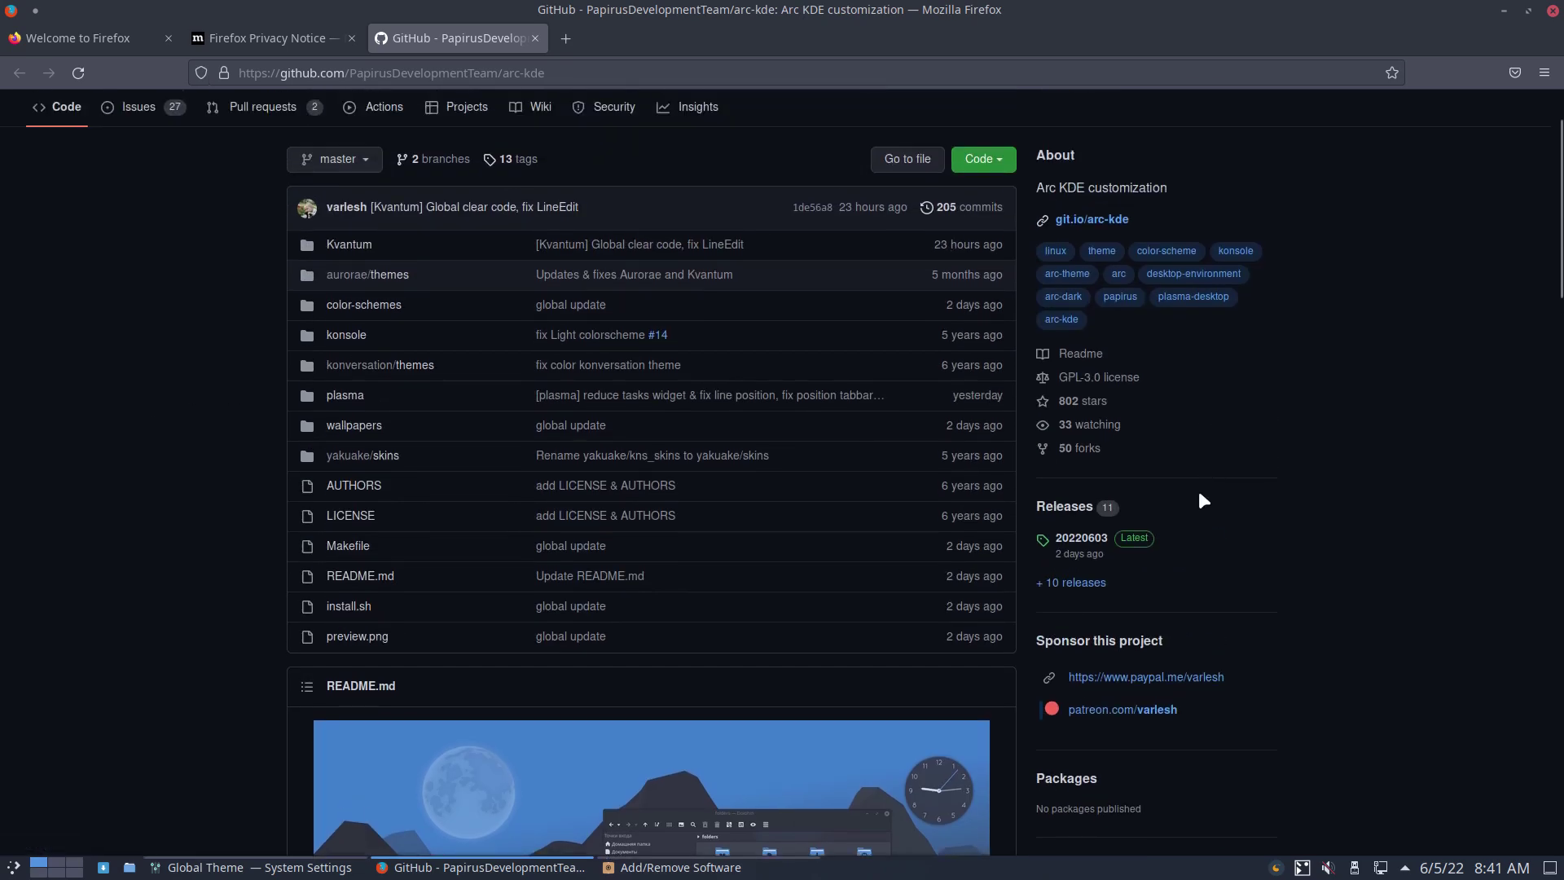
Go to the arc-kde Releases page and scroll through the release notes.
left_click(1067, 506)
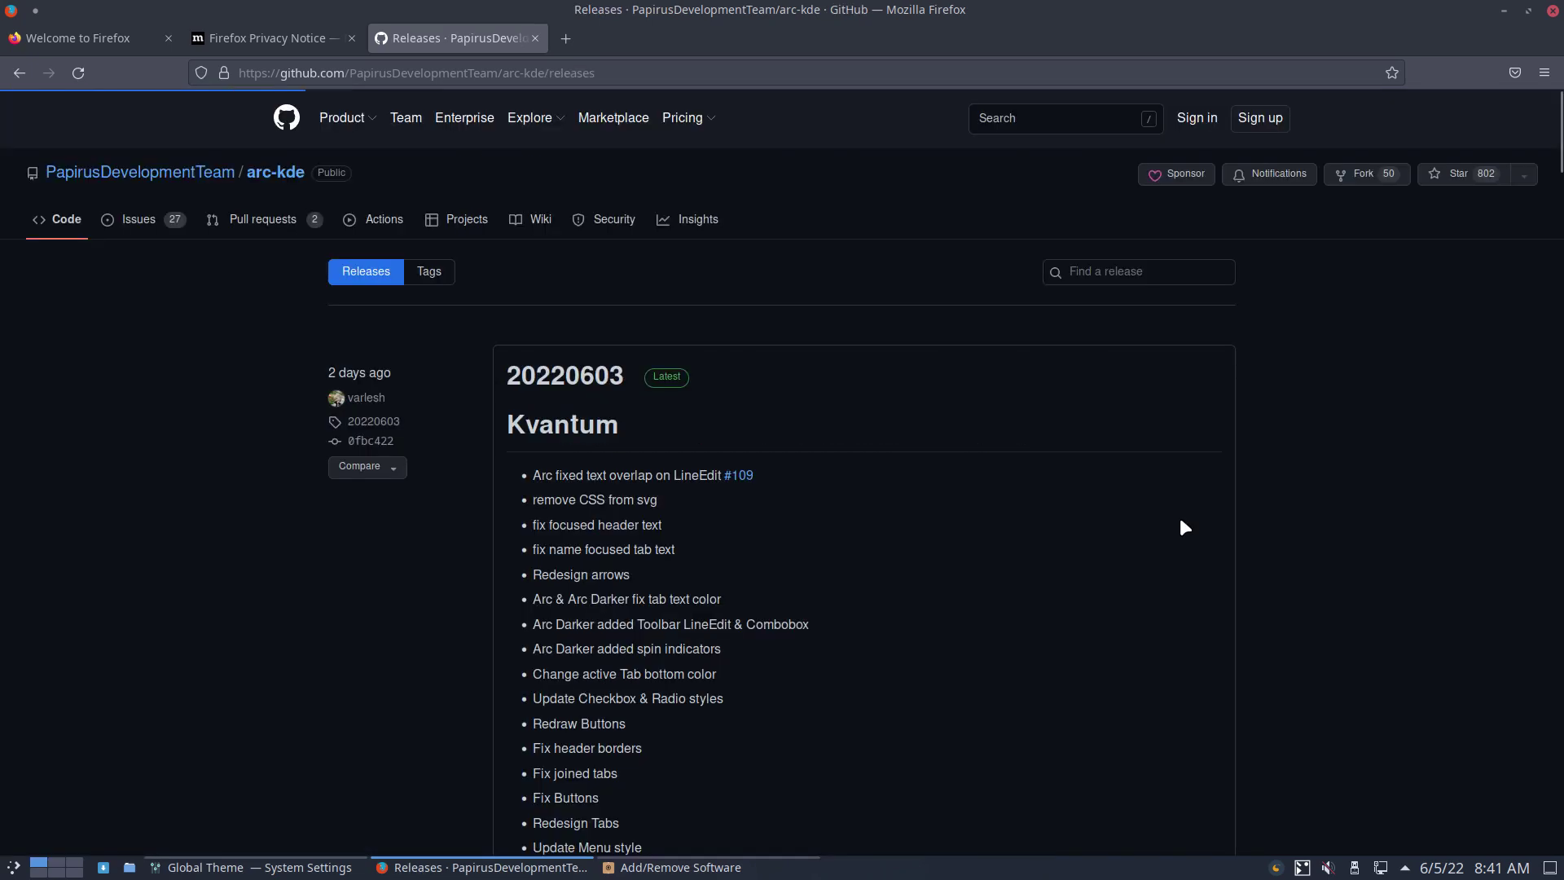
scroll(709, 293, "down", 3)
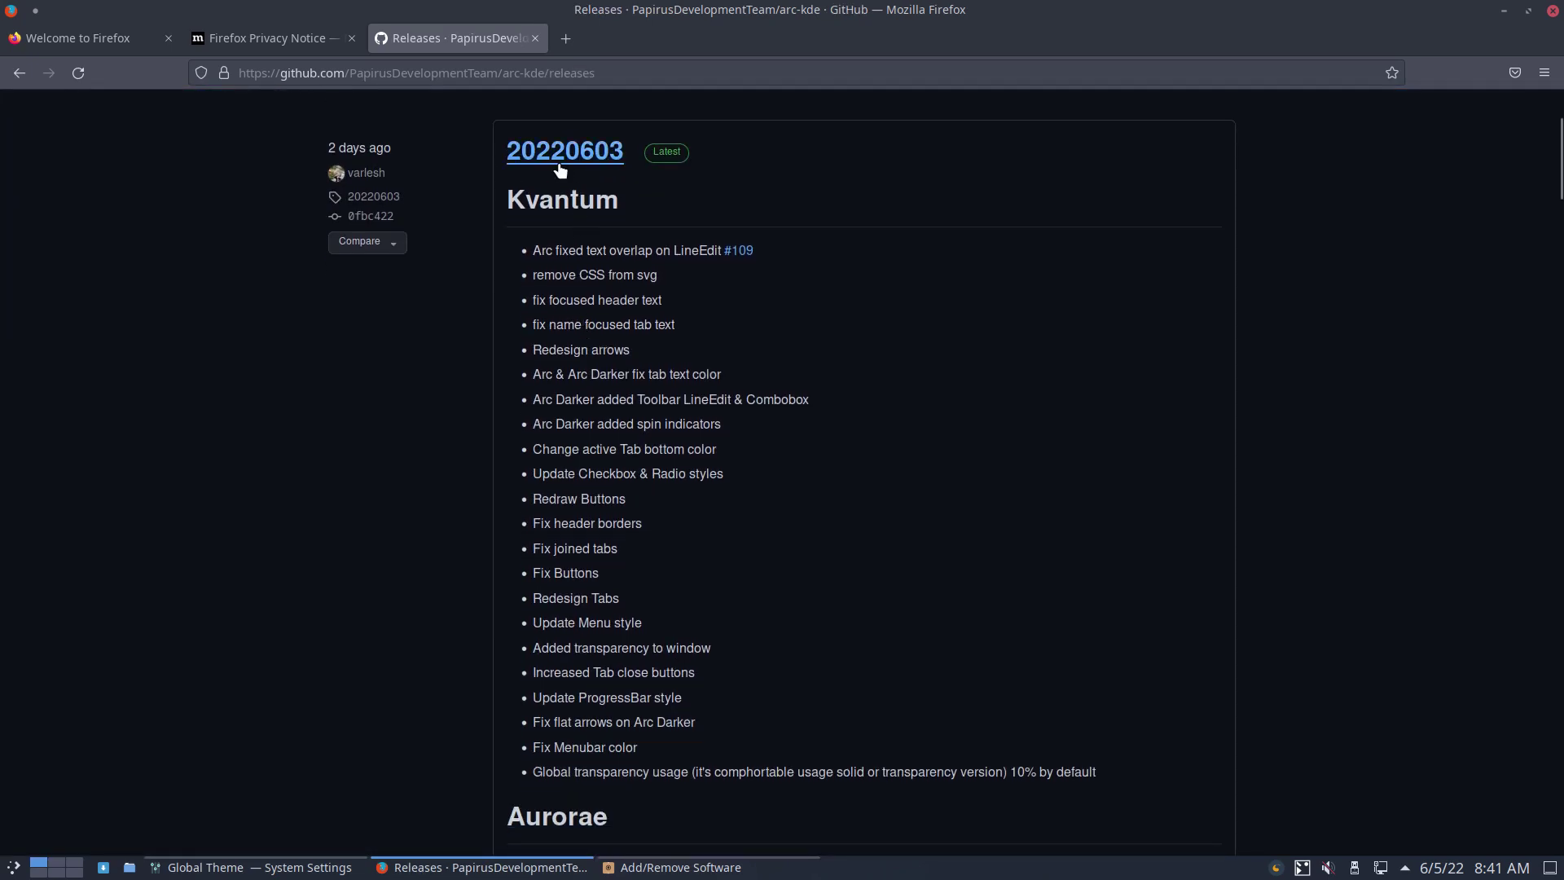
scroll(623, 521, "down", 6)
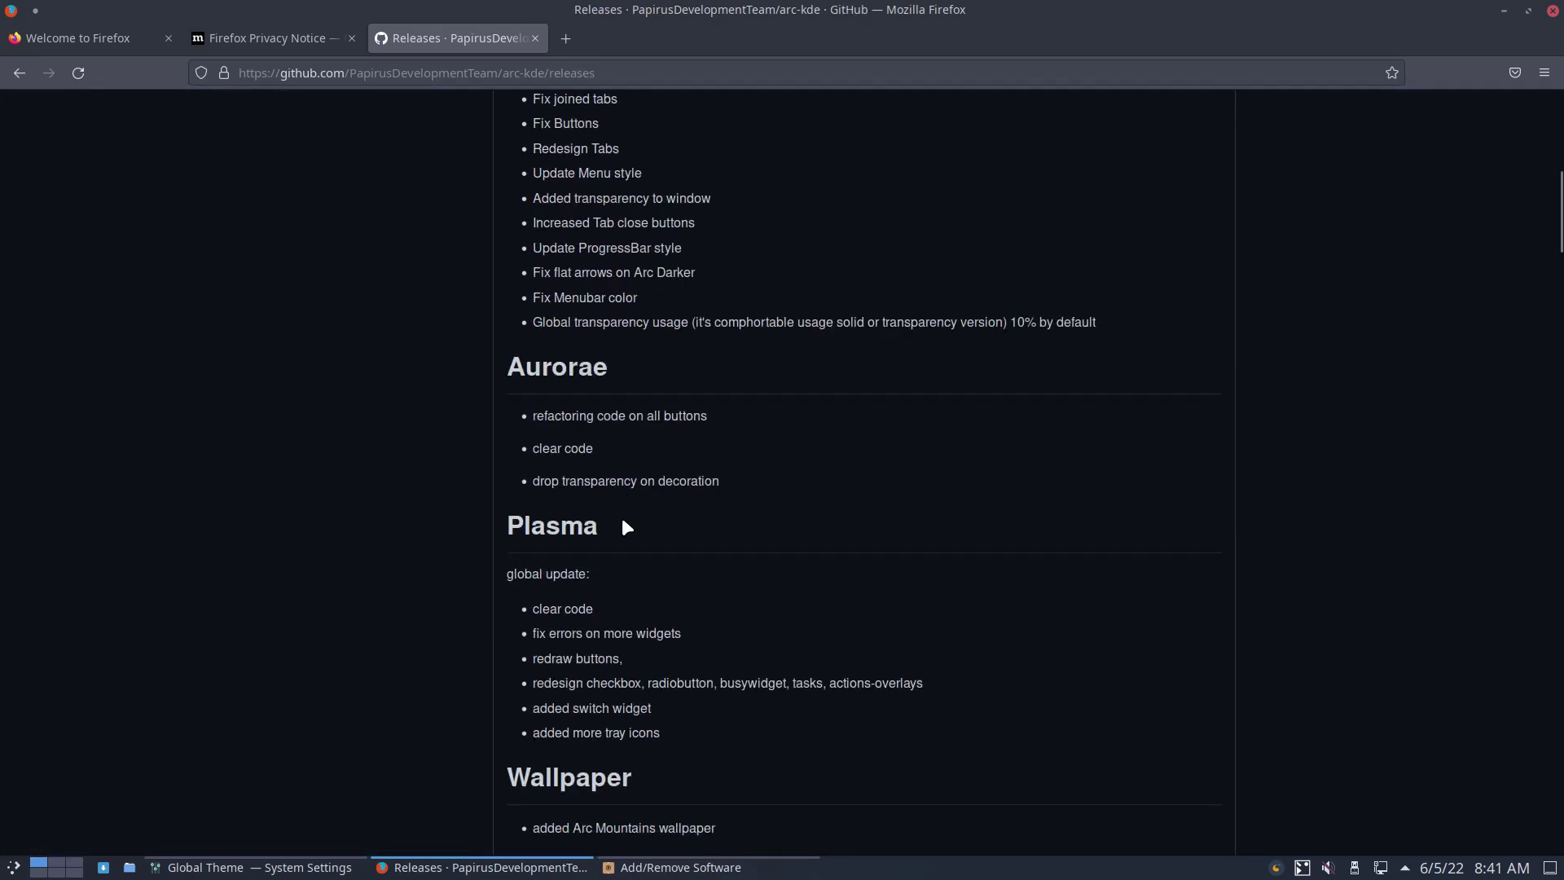
scroll(623, 525, "down", 8)
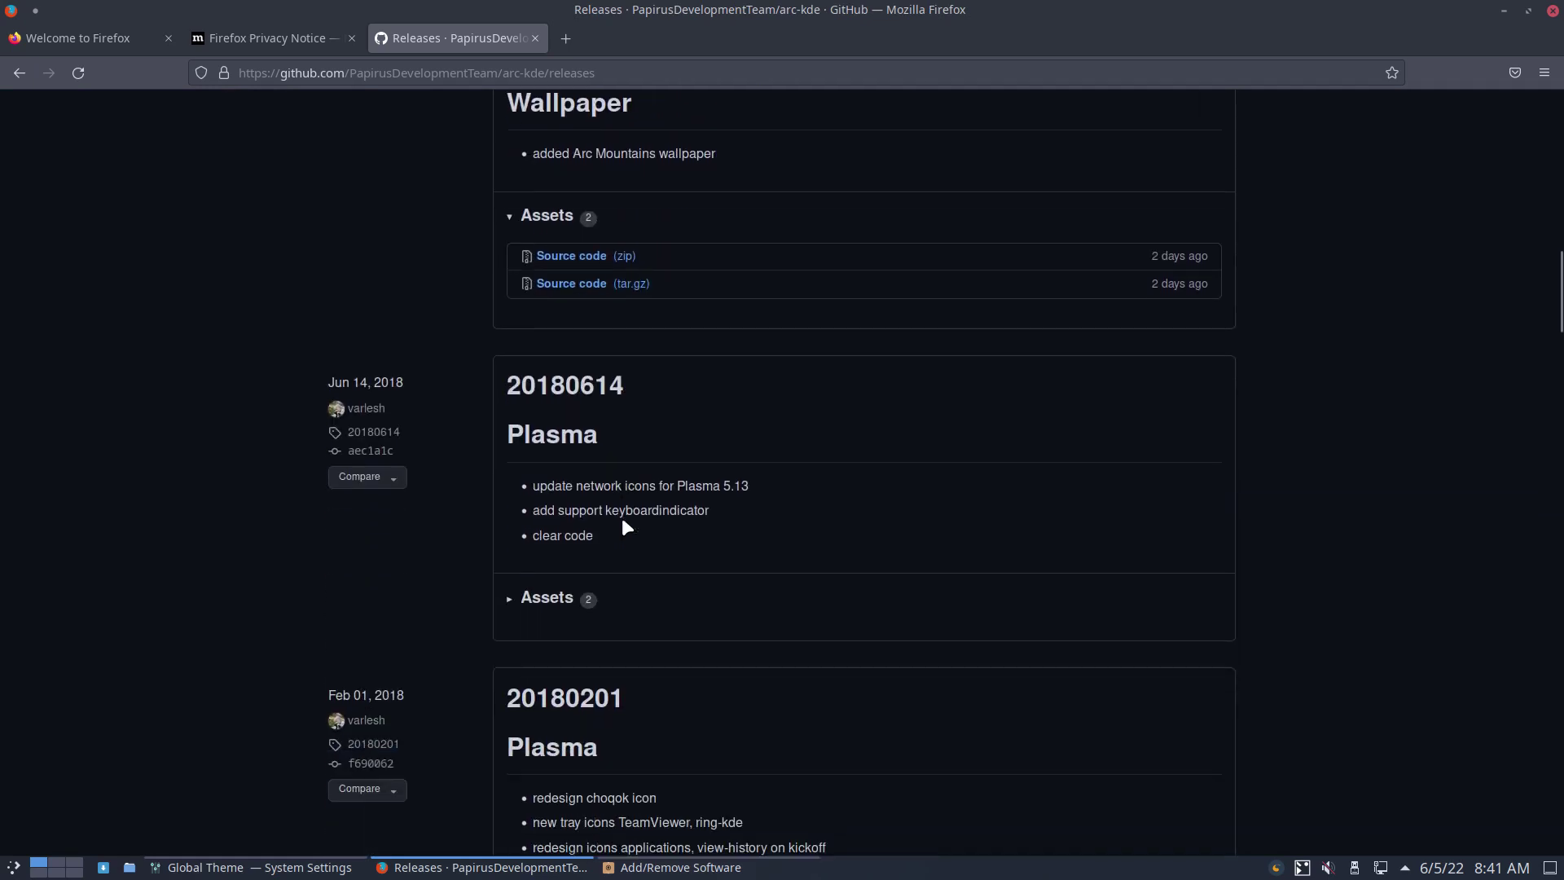
scroll(611, 464, "up", 2)
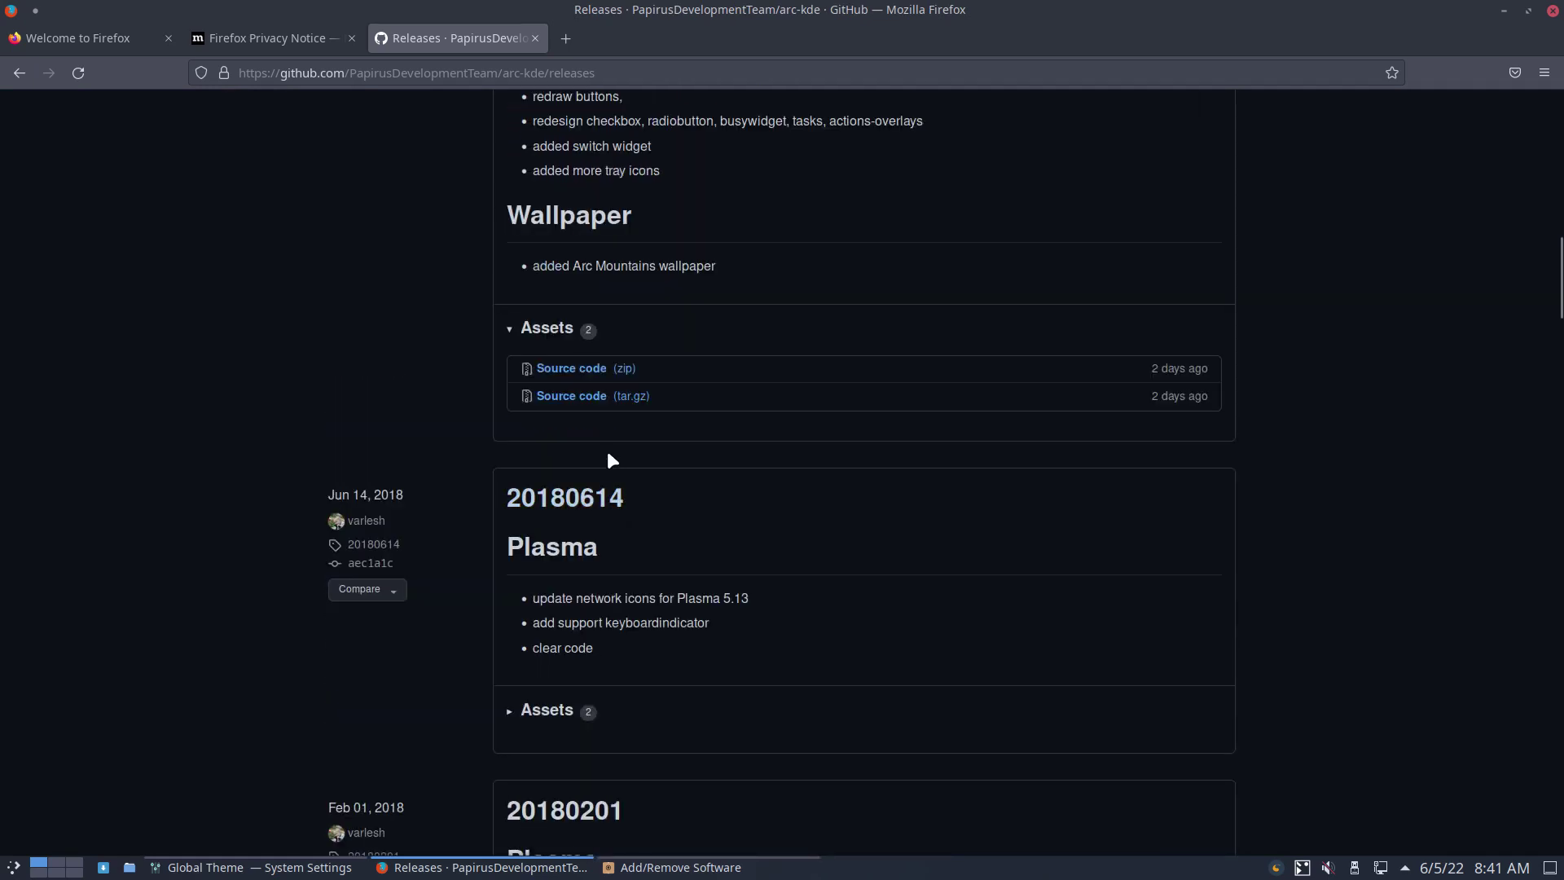
Minimize Firefox to return to the arc-kde 20180614-3 details in Add/Remove Software.
left_click(1504, 10)
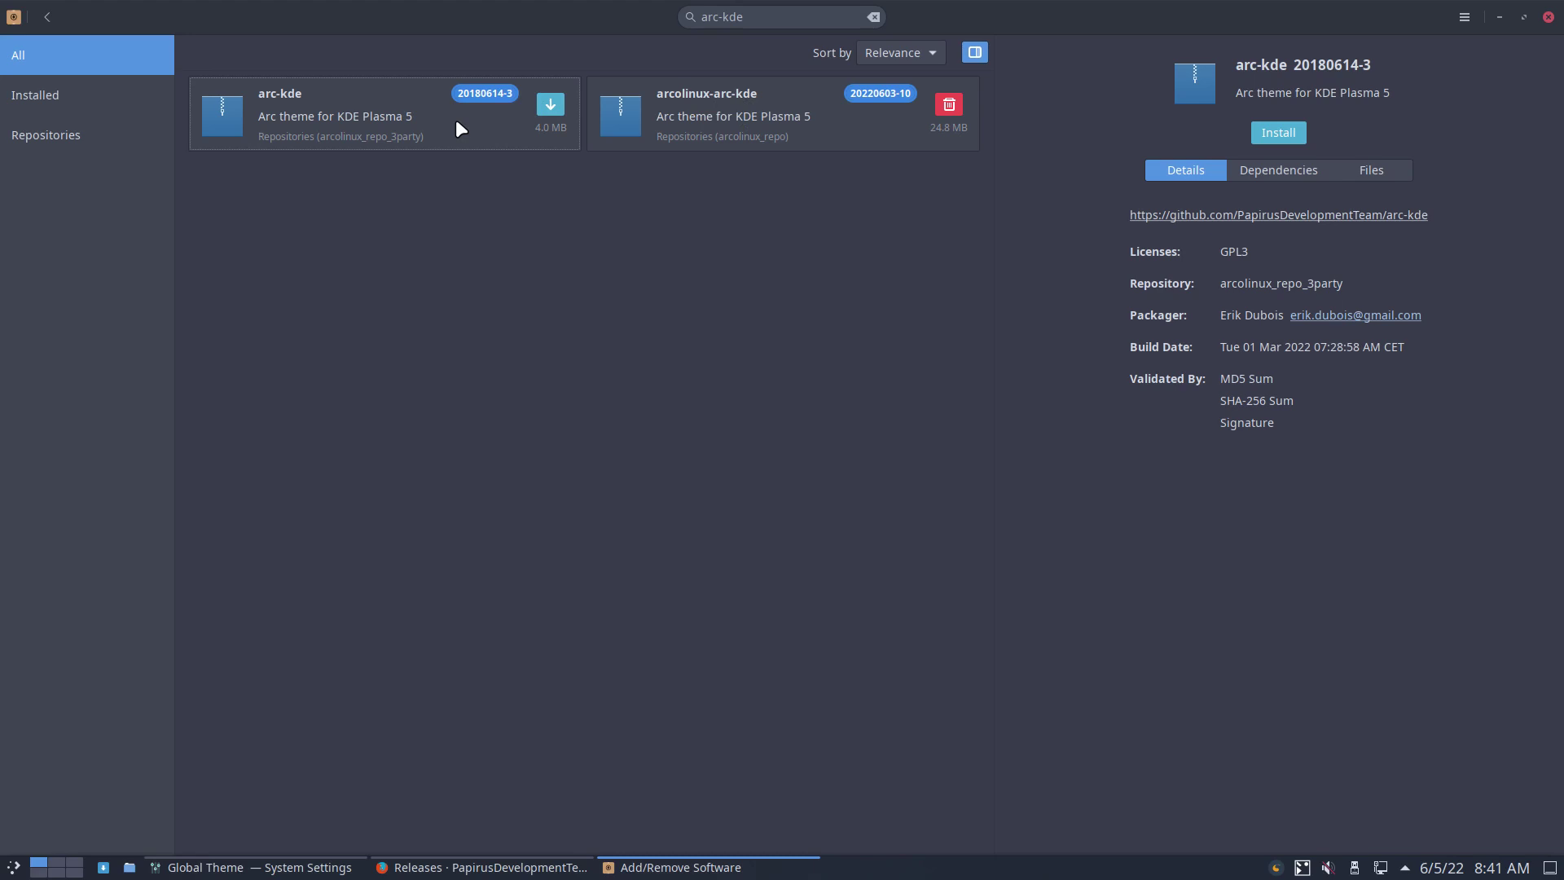
Minimize Add/Remove Software, then launch Ark from the launcher and close it.
left_click(1499, 16)
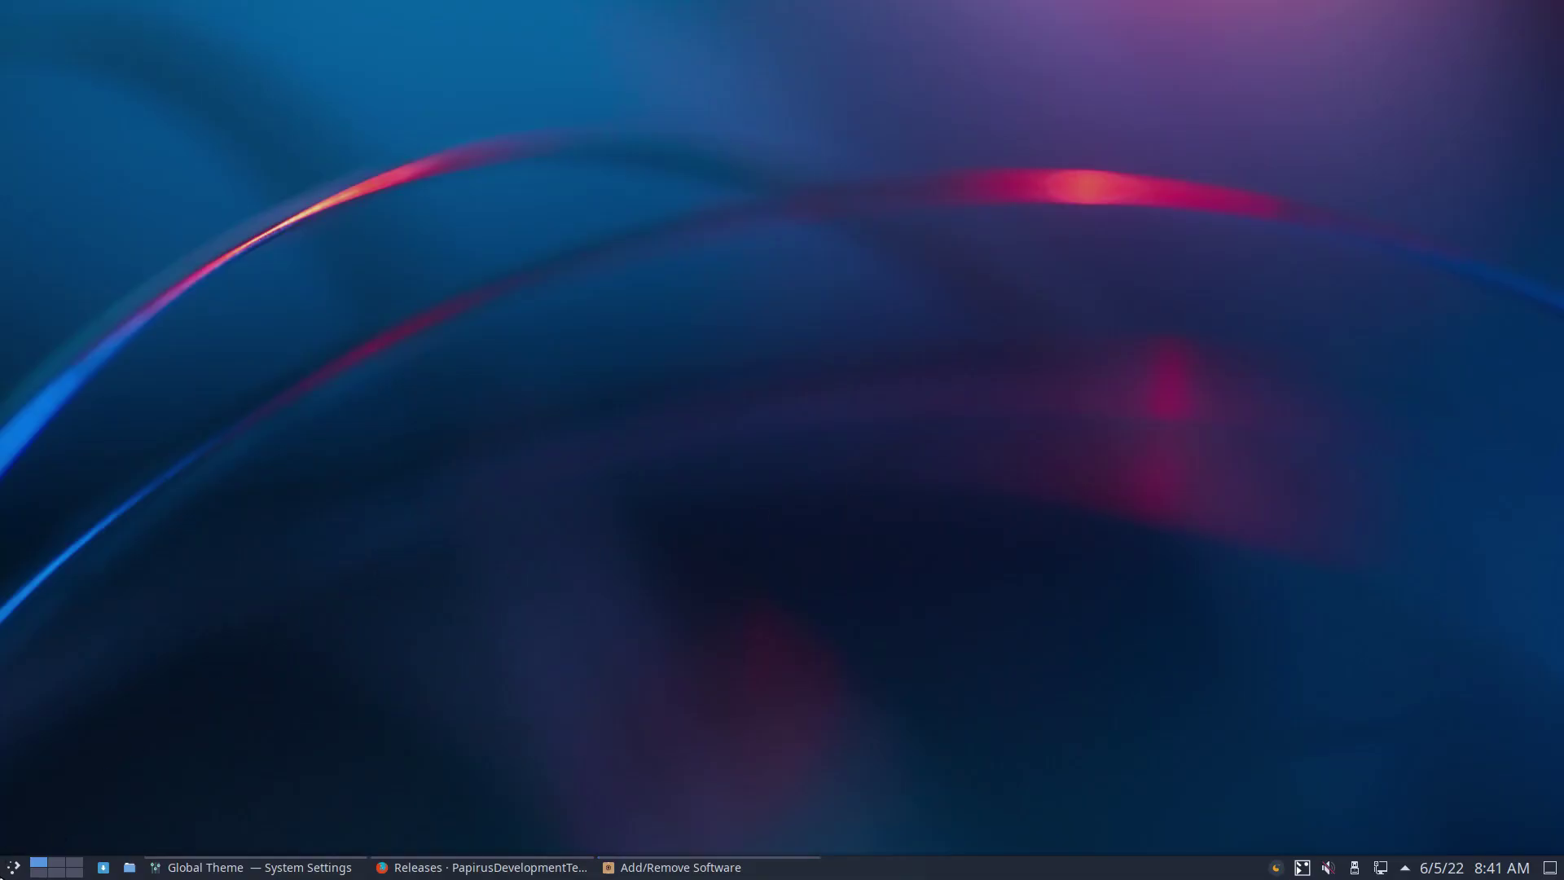
left_click(3, 875)
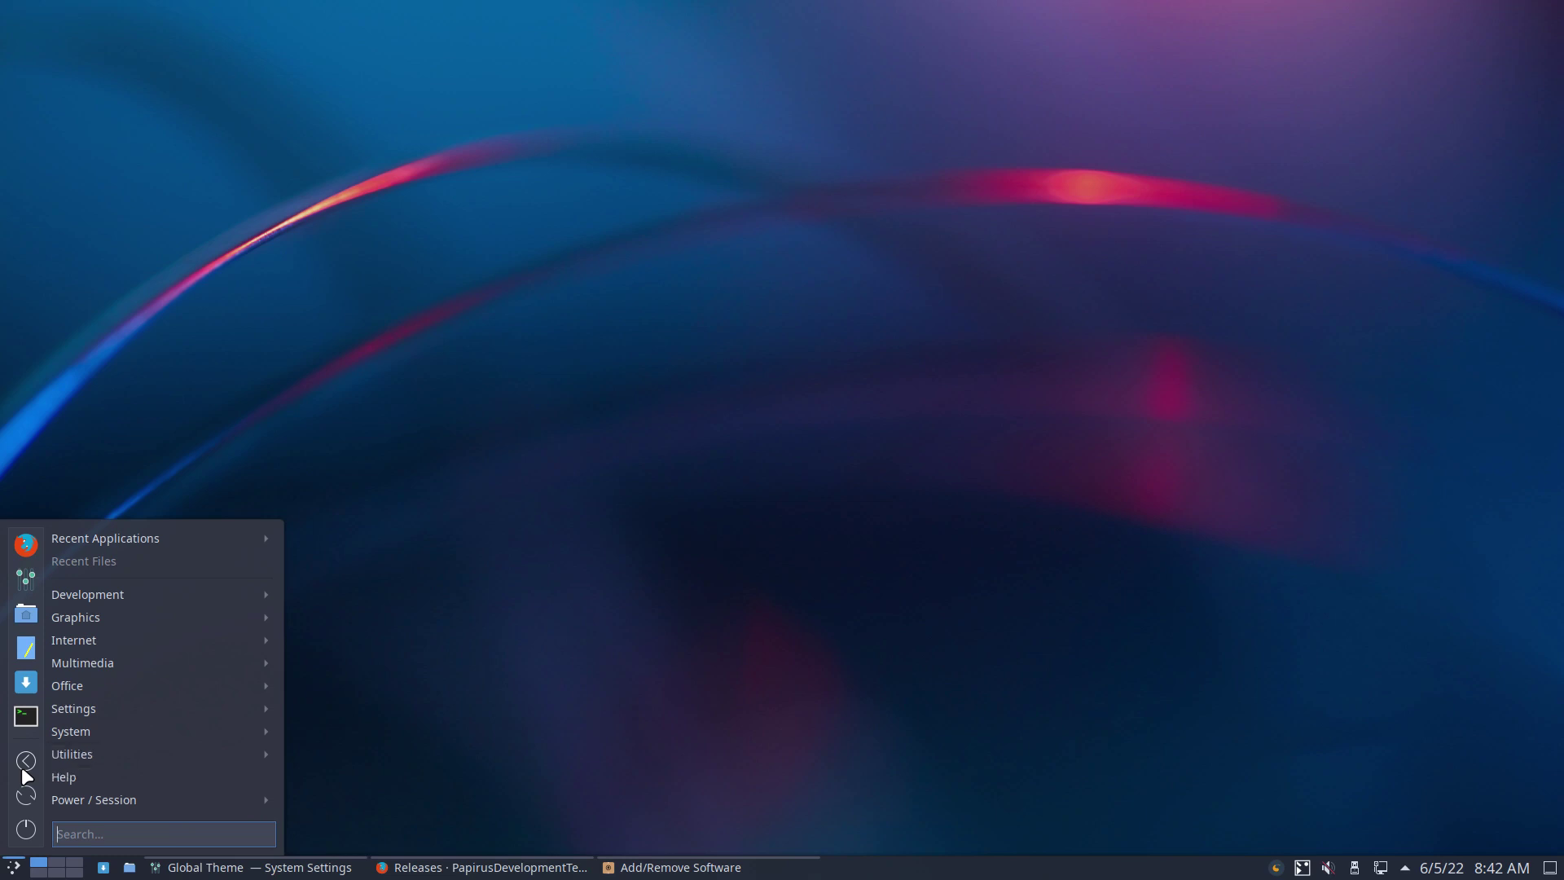
mouse_move(269, 754)
left_click(495, 645)
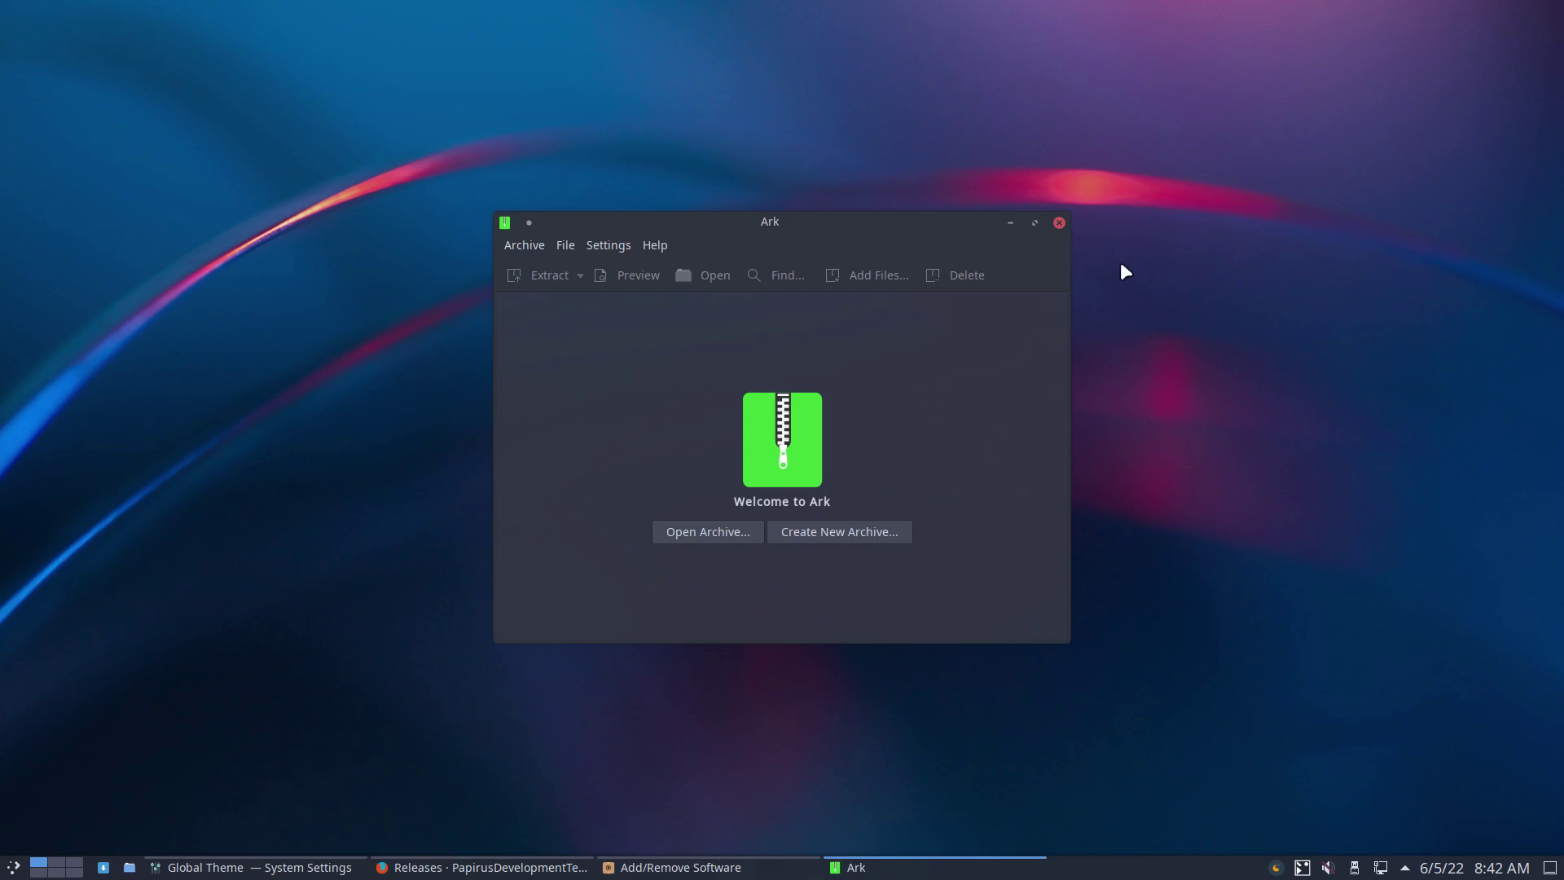
left_click(1059, 222)
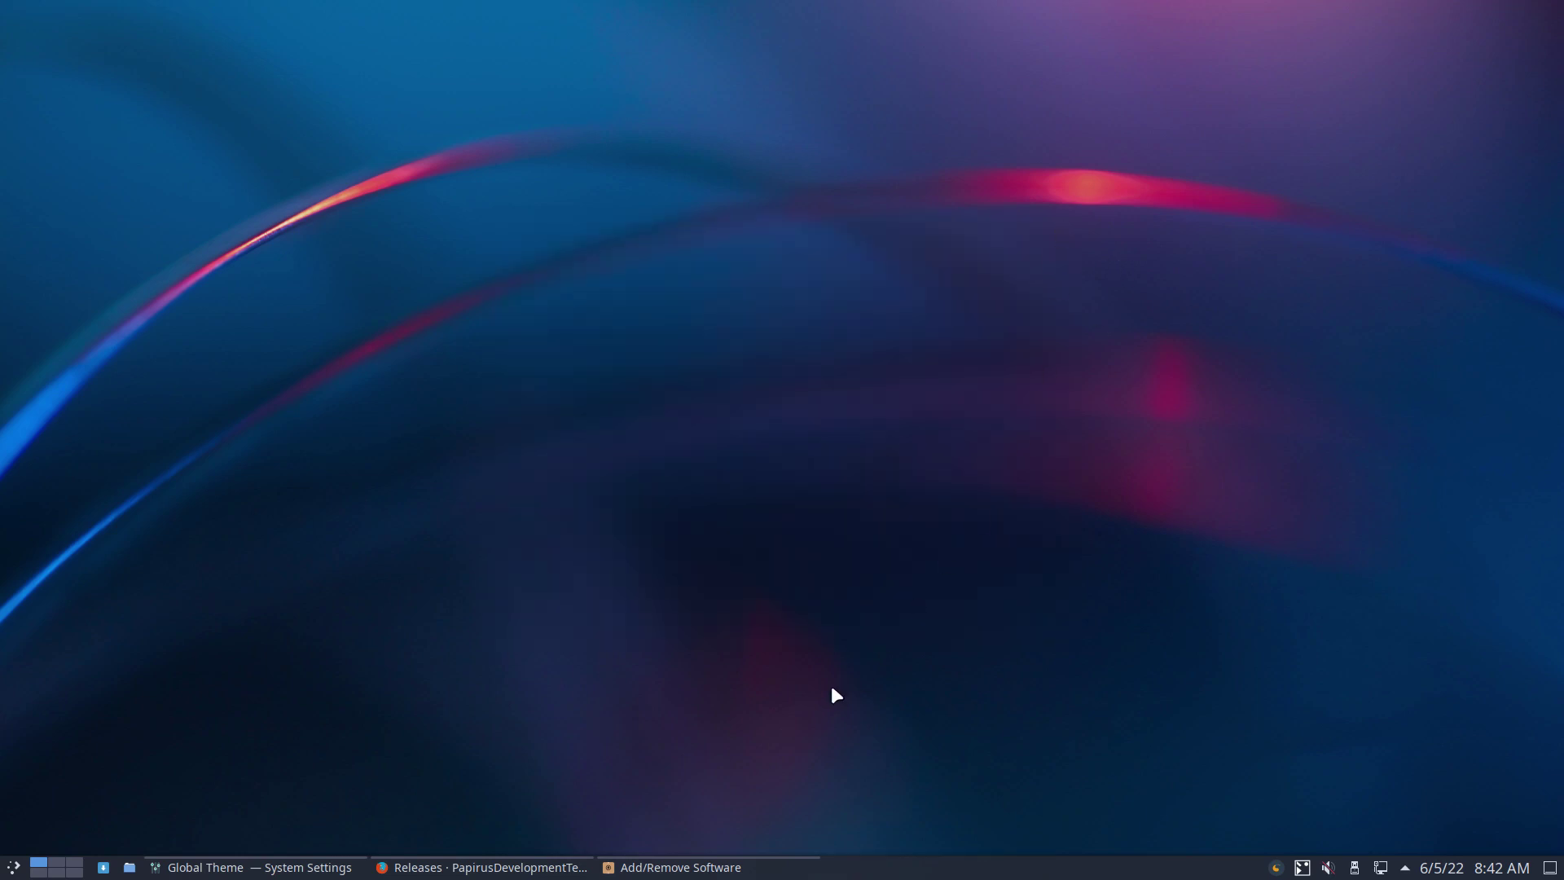
Bring up the logout screen with Ctrl+Alt+Delete, dismiss it, and reopen the launcher.
key("ctrl+alt+Delete")
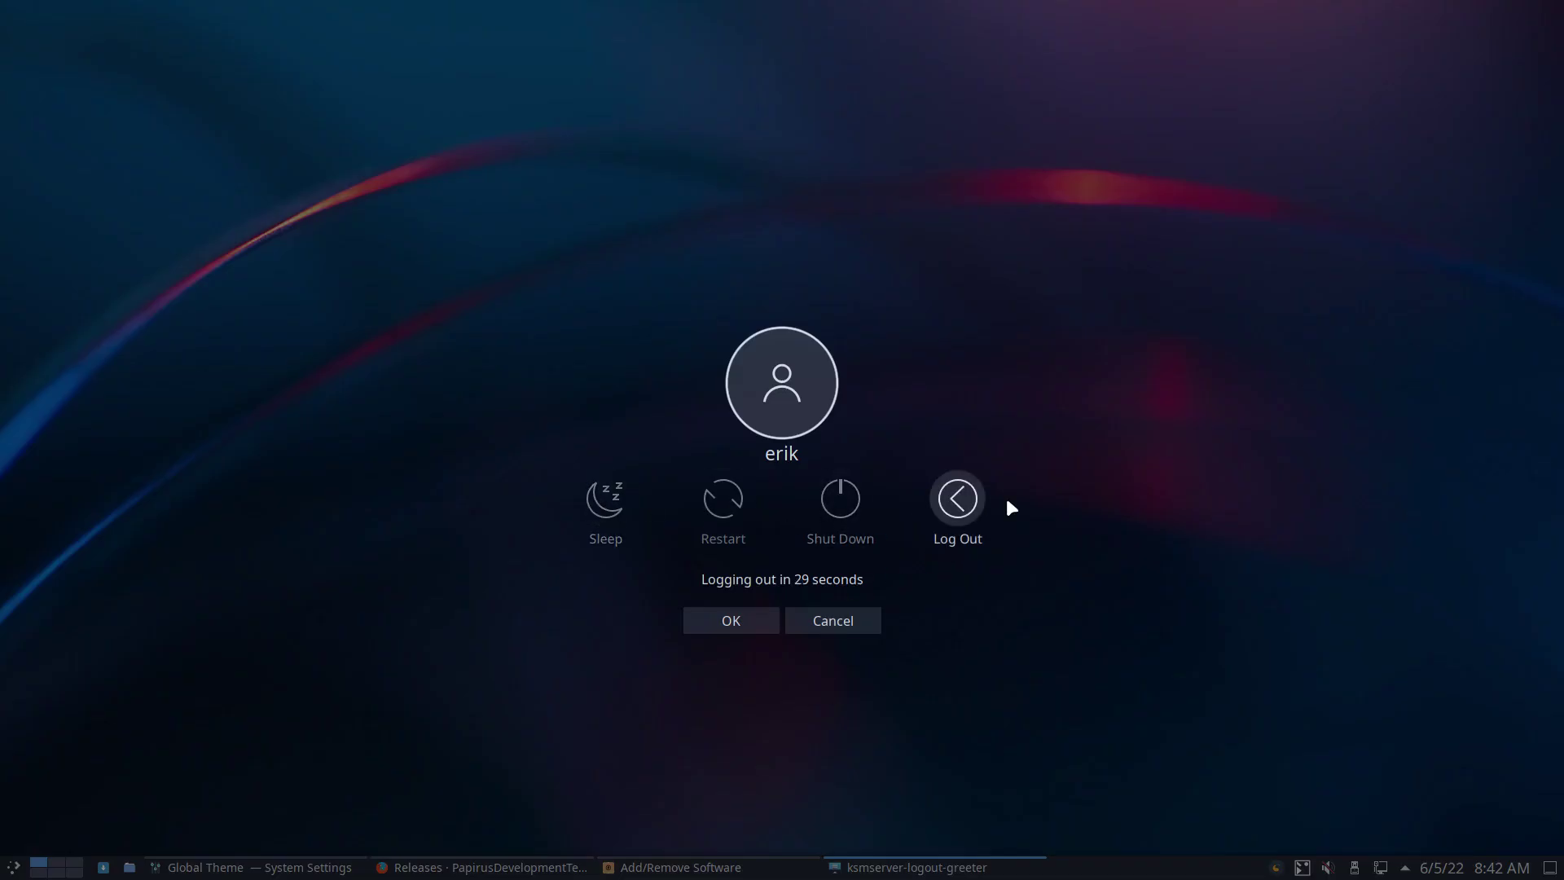
key("Escape")
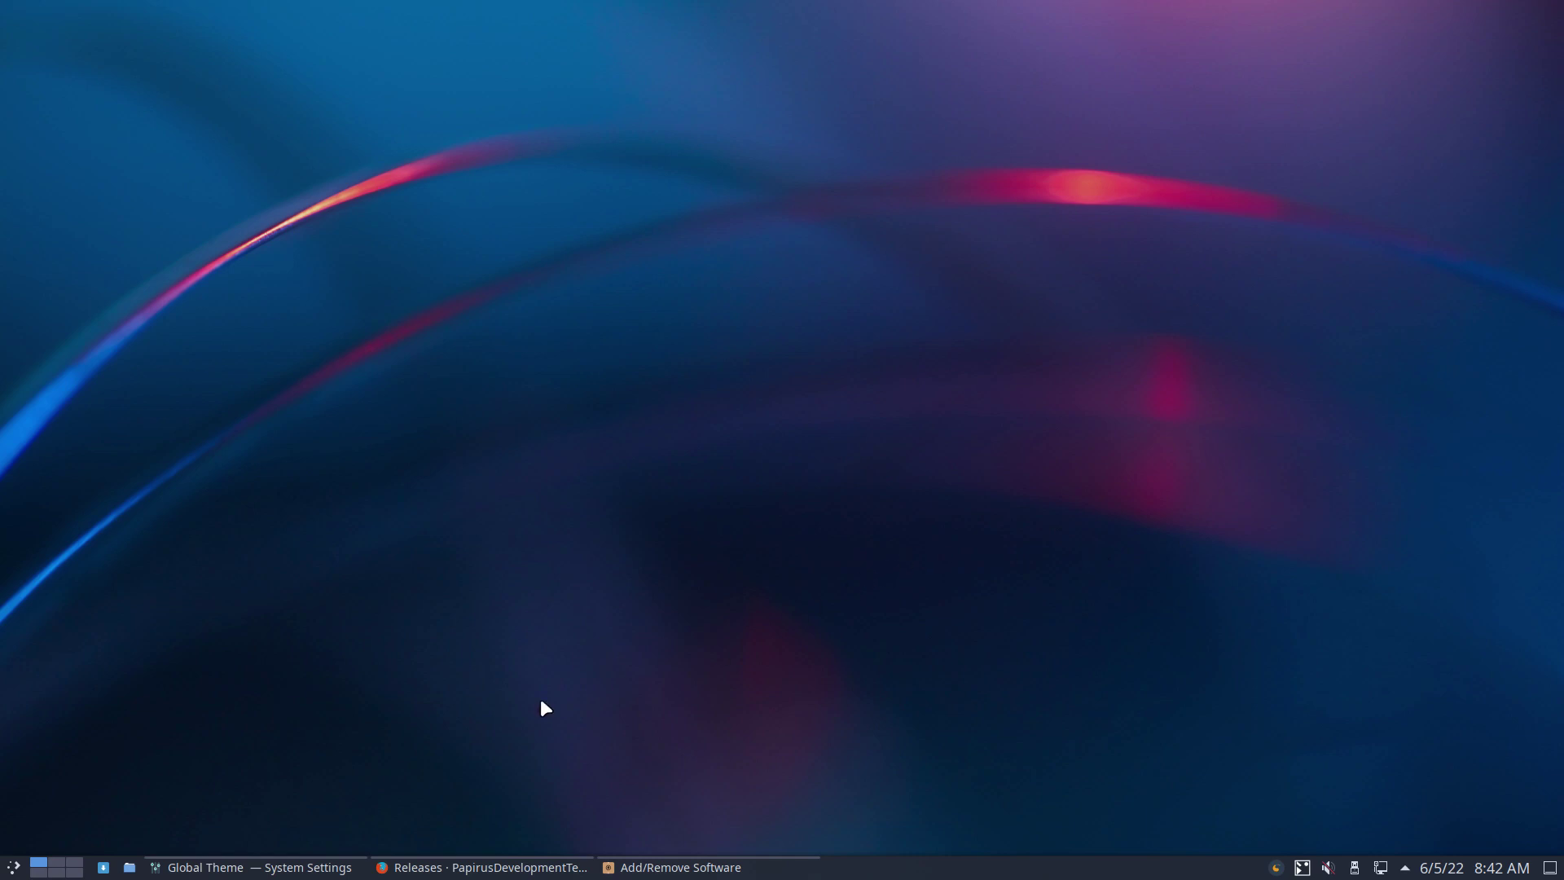
left_click(14, 868)
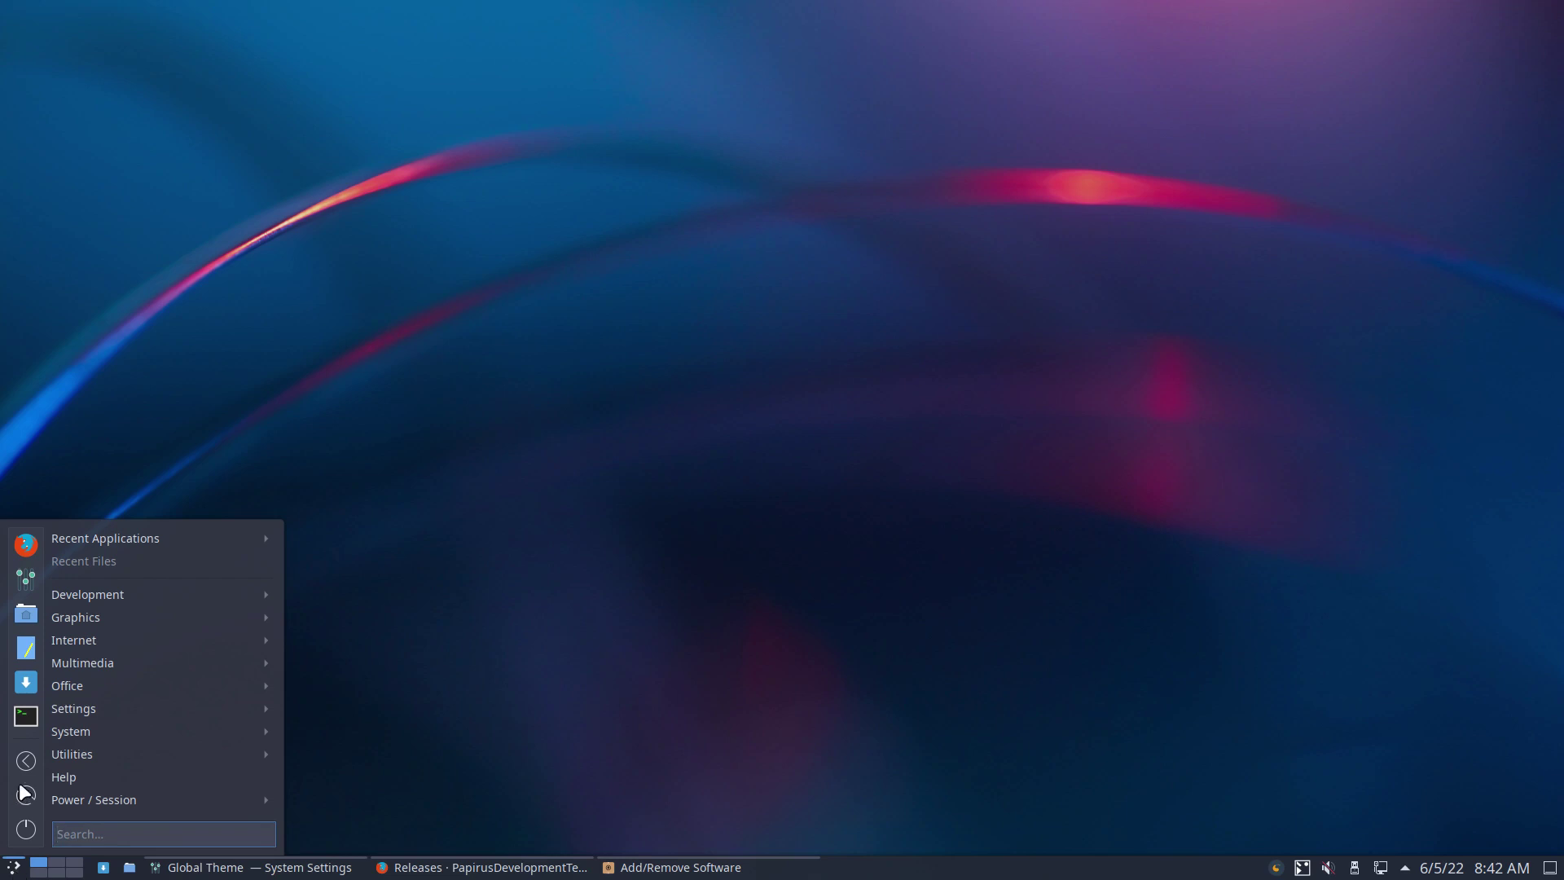
Show the Surfn Plasma Dark Tela icon theme in System Settings, briefly previewing it in Dolphin.
left_click(292, 869)
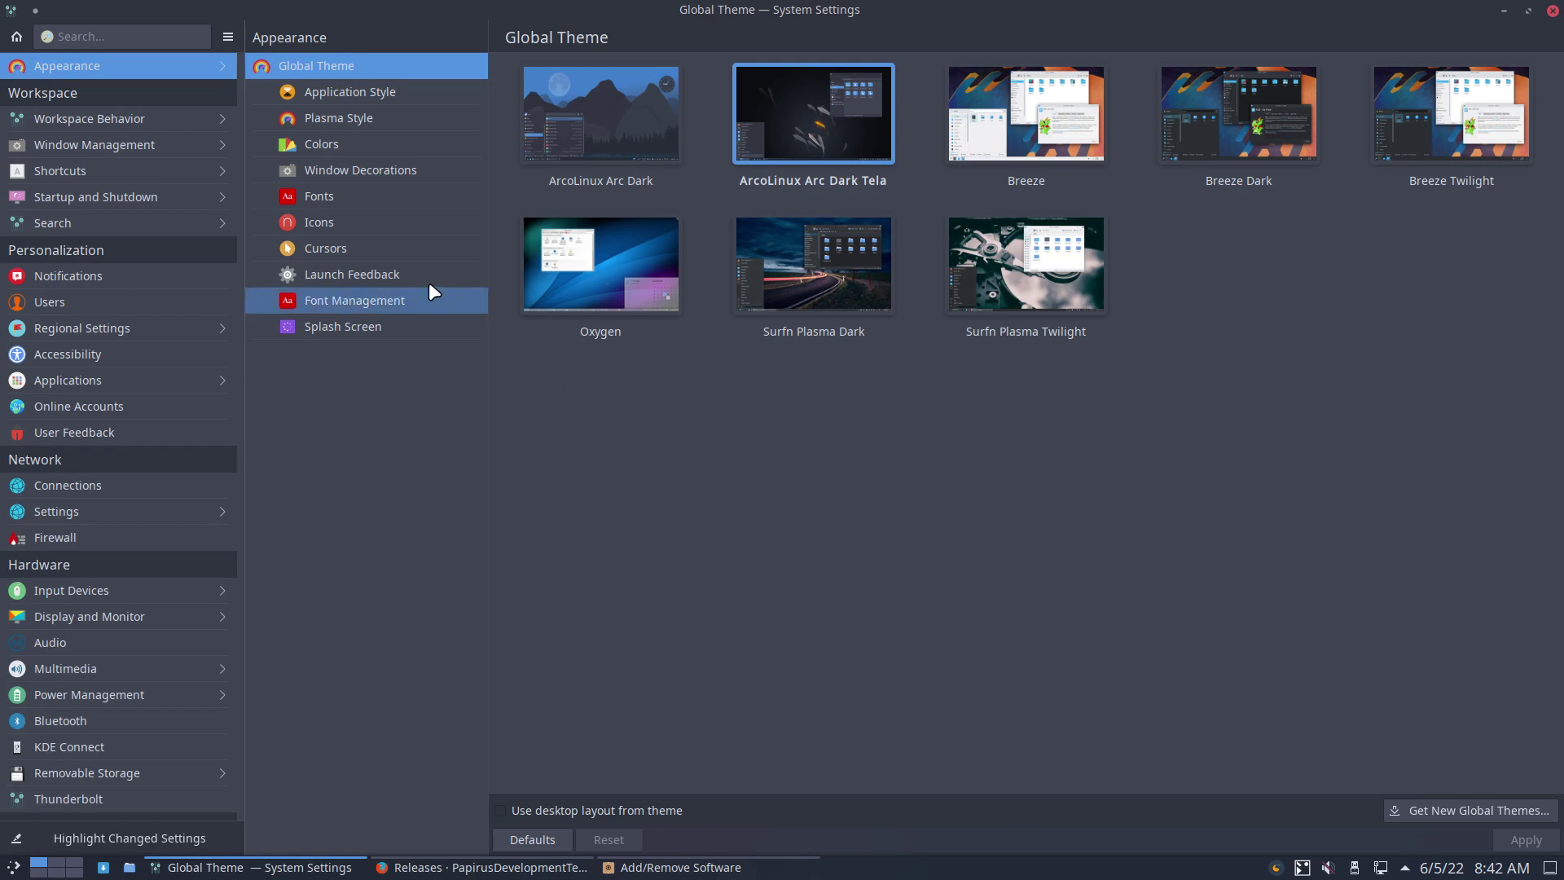
left_click(361, 227)
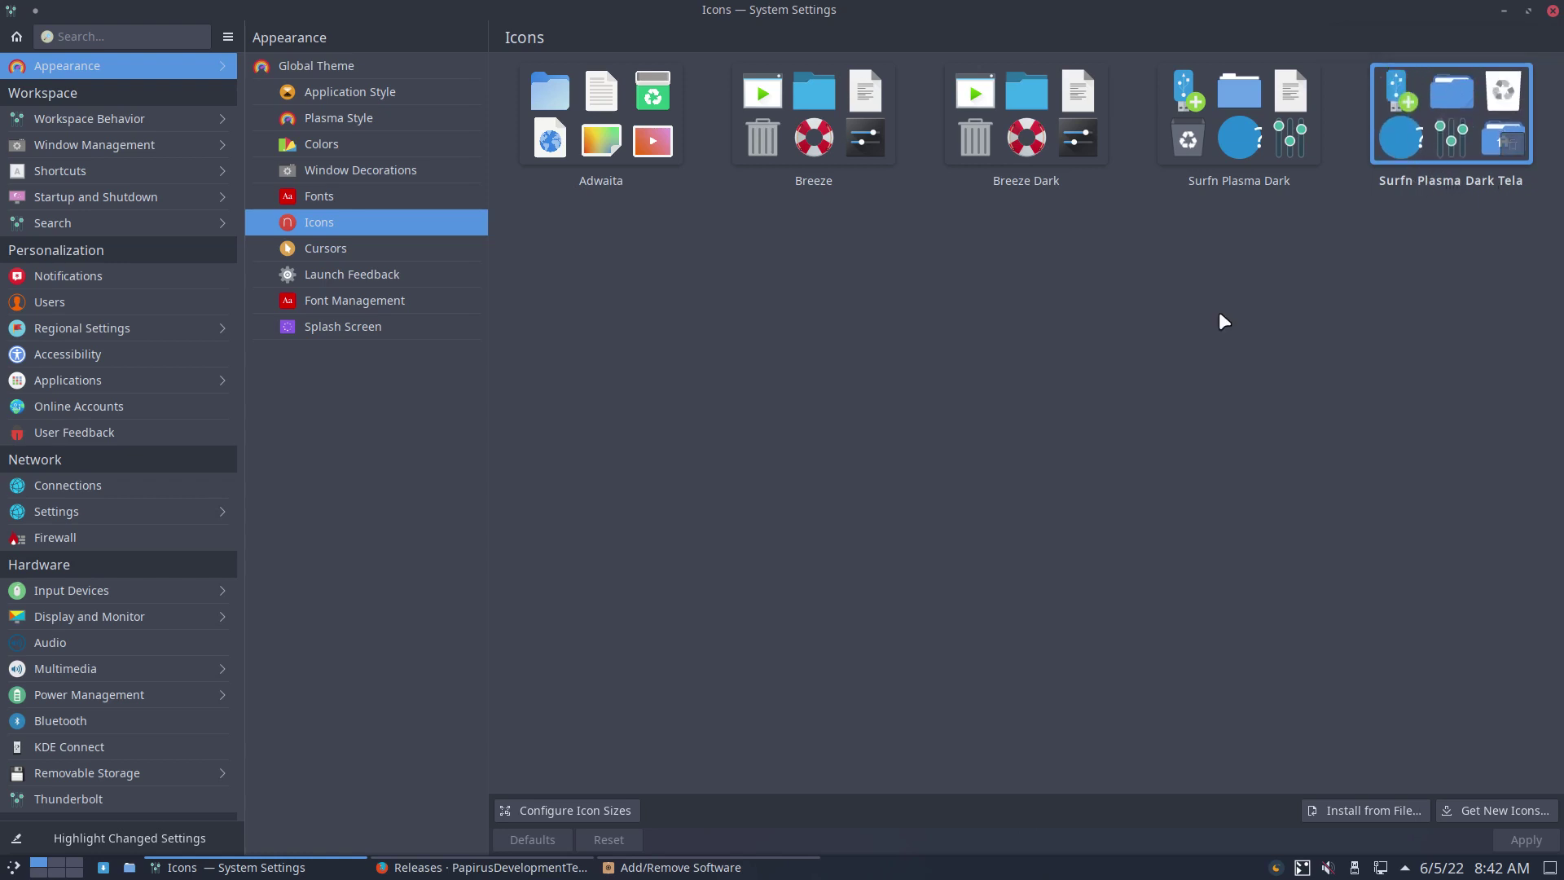
left_click(129, 867)
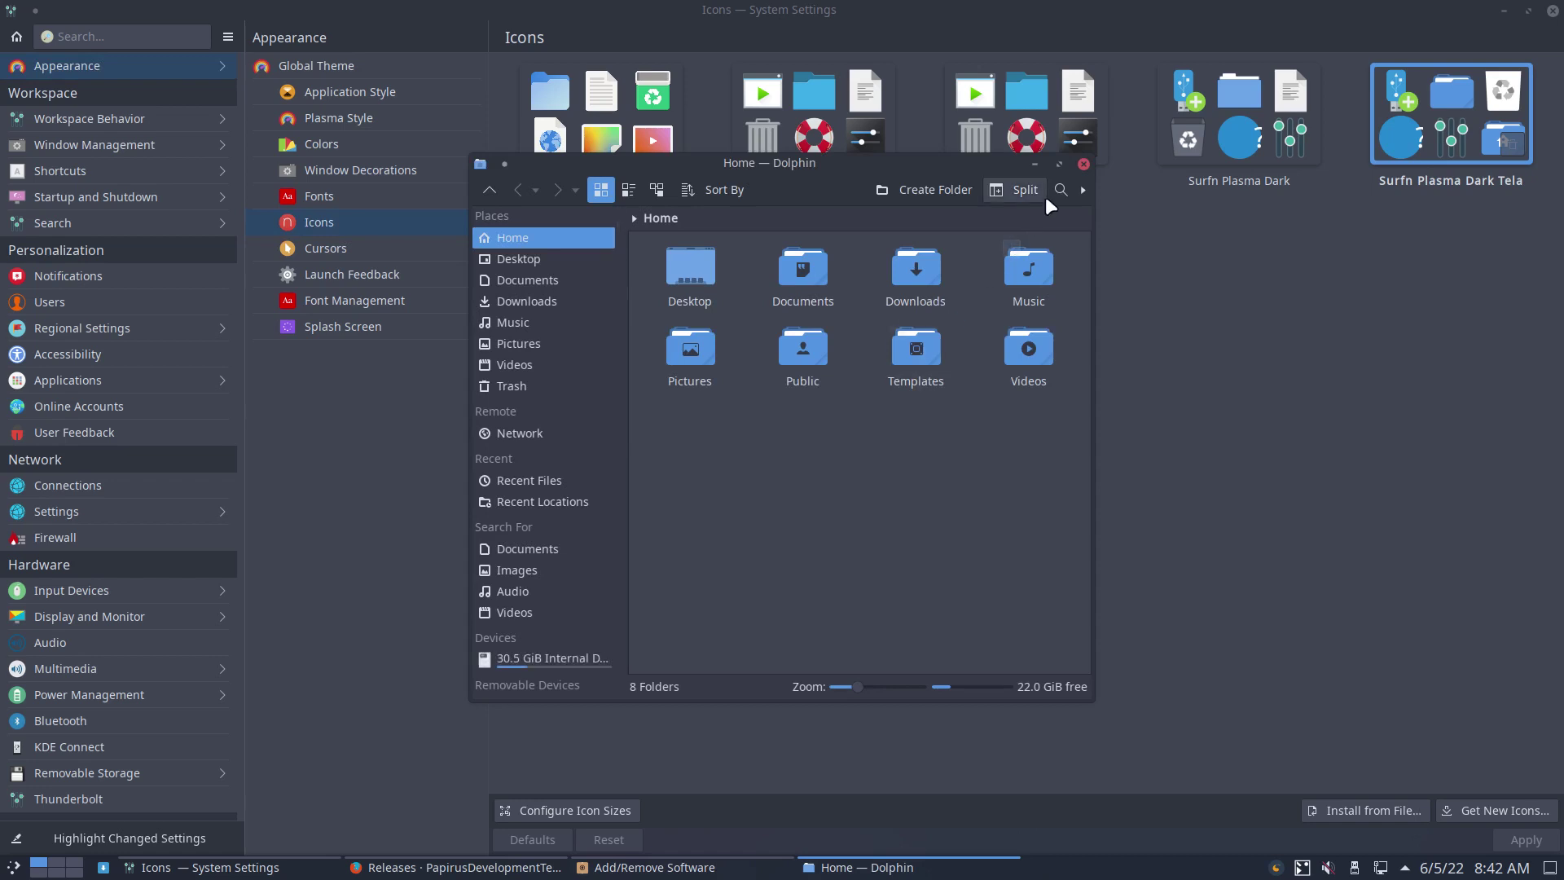
left_click(1083, 165)
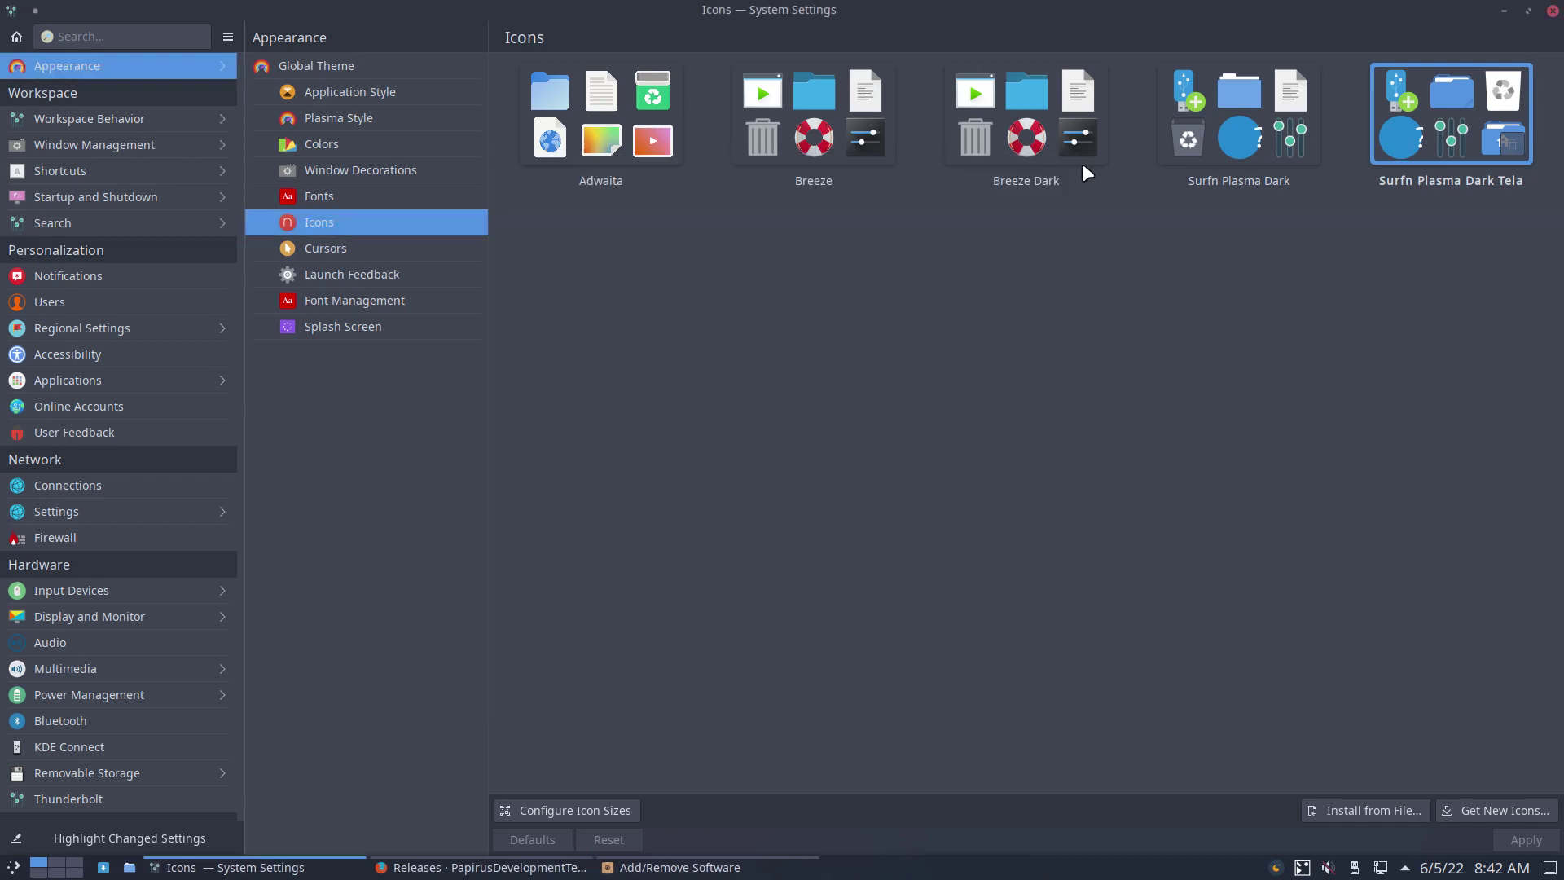
left_click(4, 868)
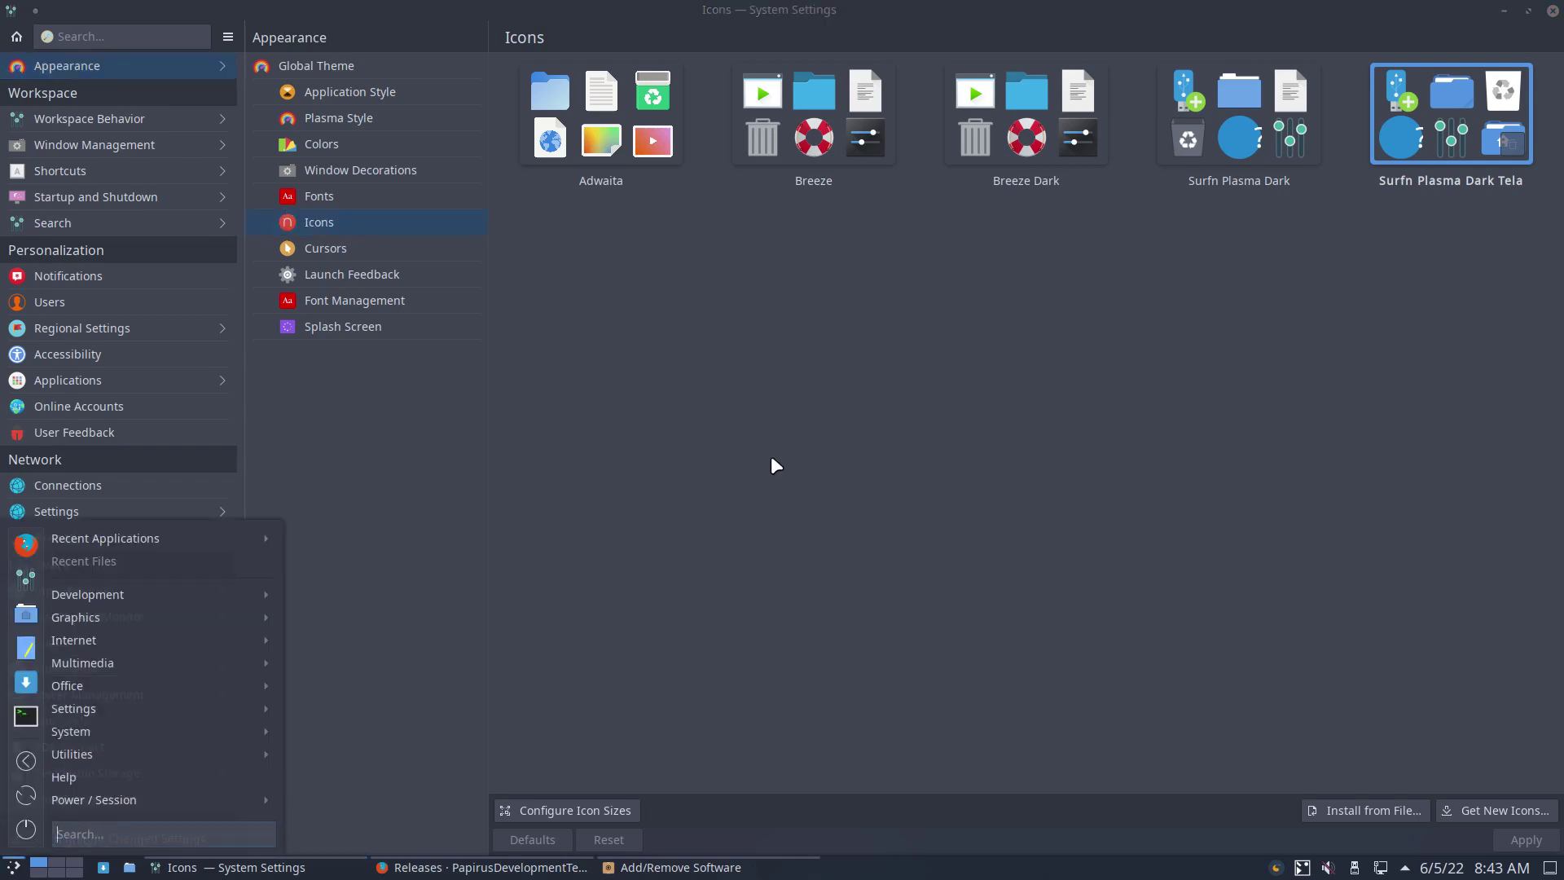
left_click(827, 434)
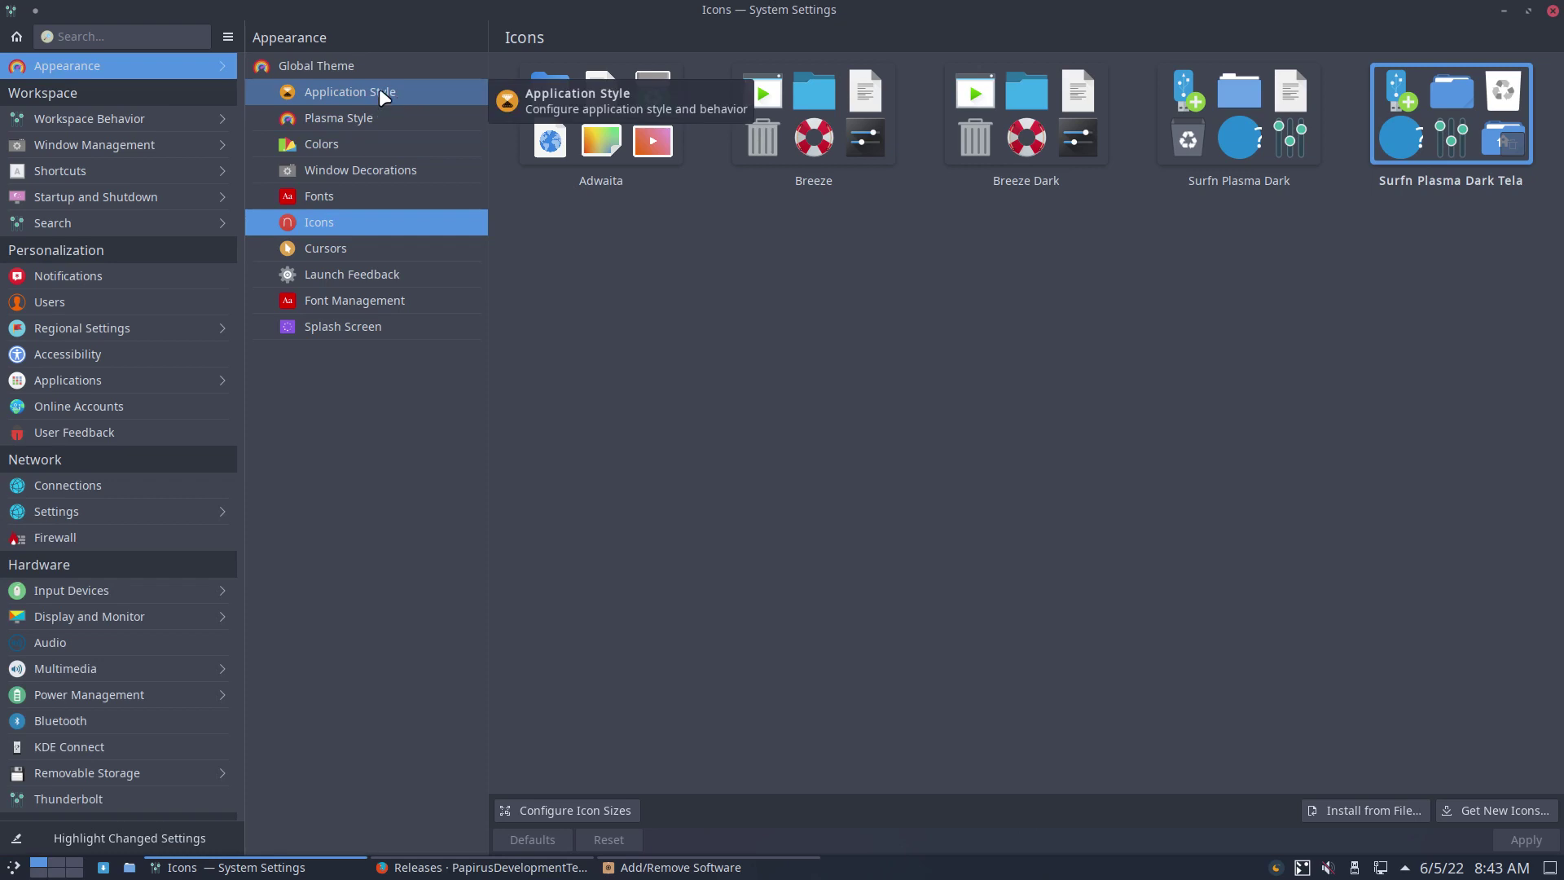
Visit the Global Theme page, then the Application Style page showing kvantum-dark.
left_click(355, 68)
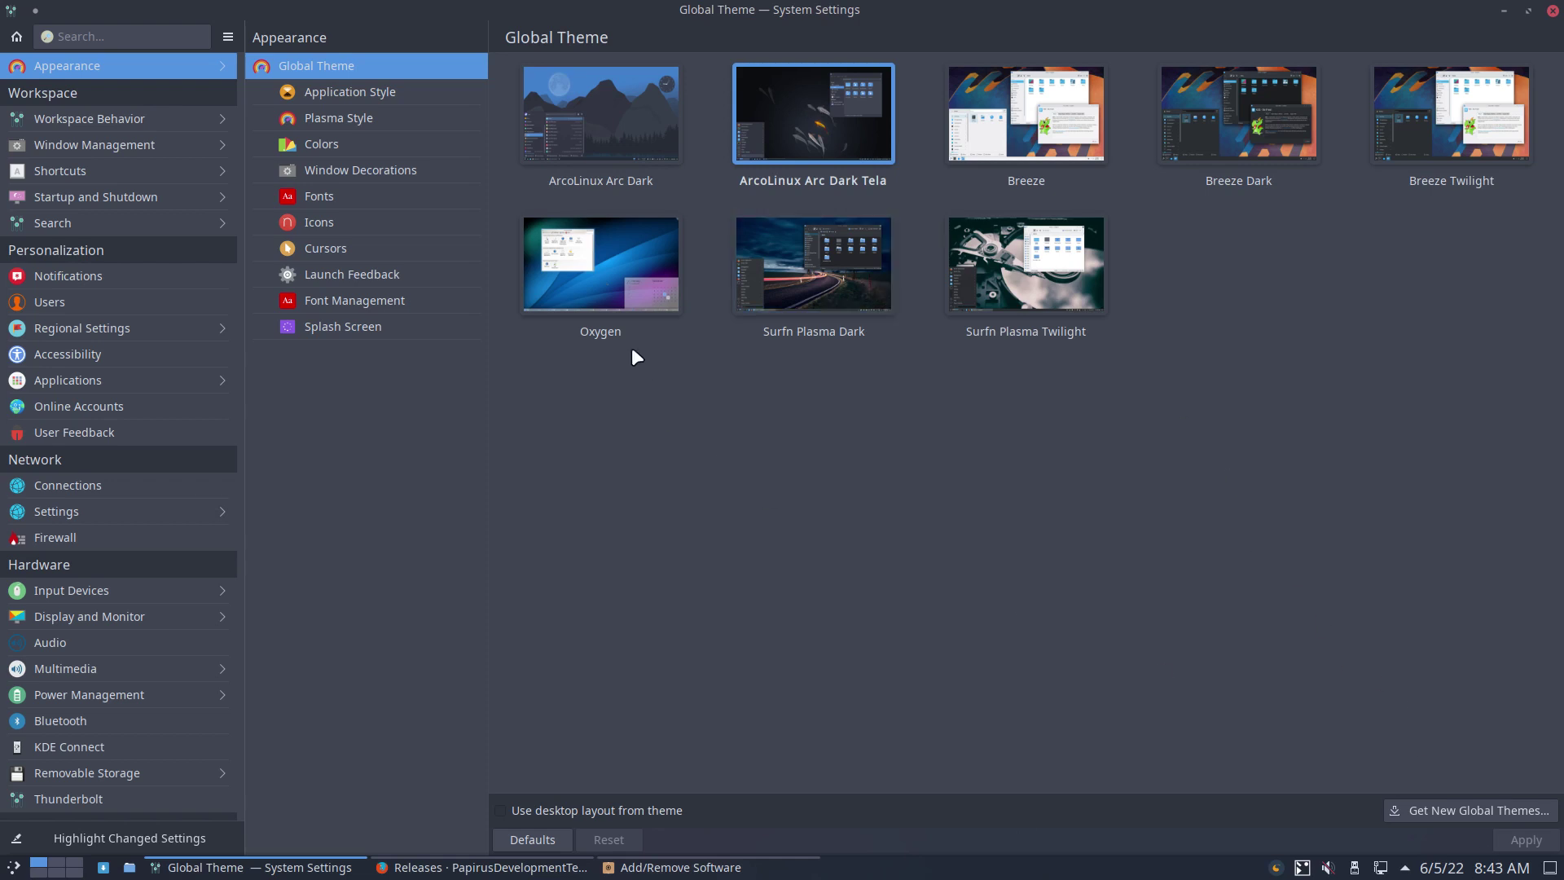
left_click(415, 88)
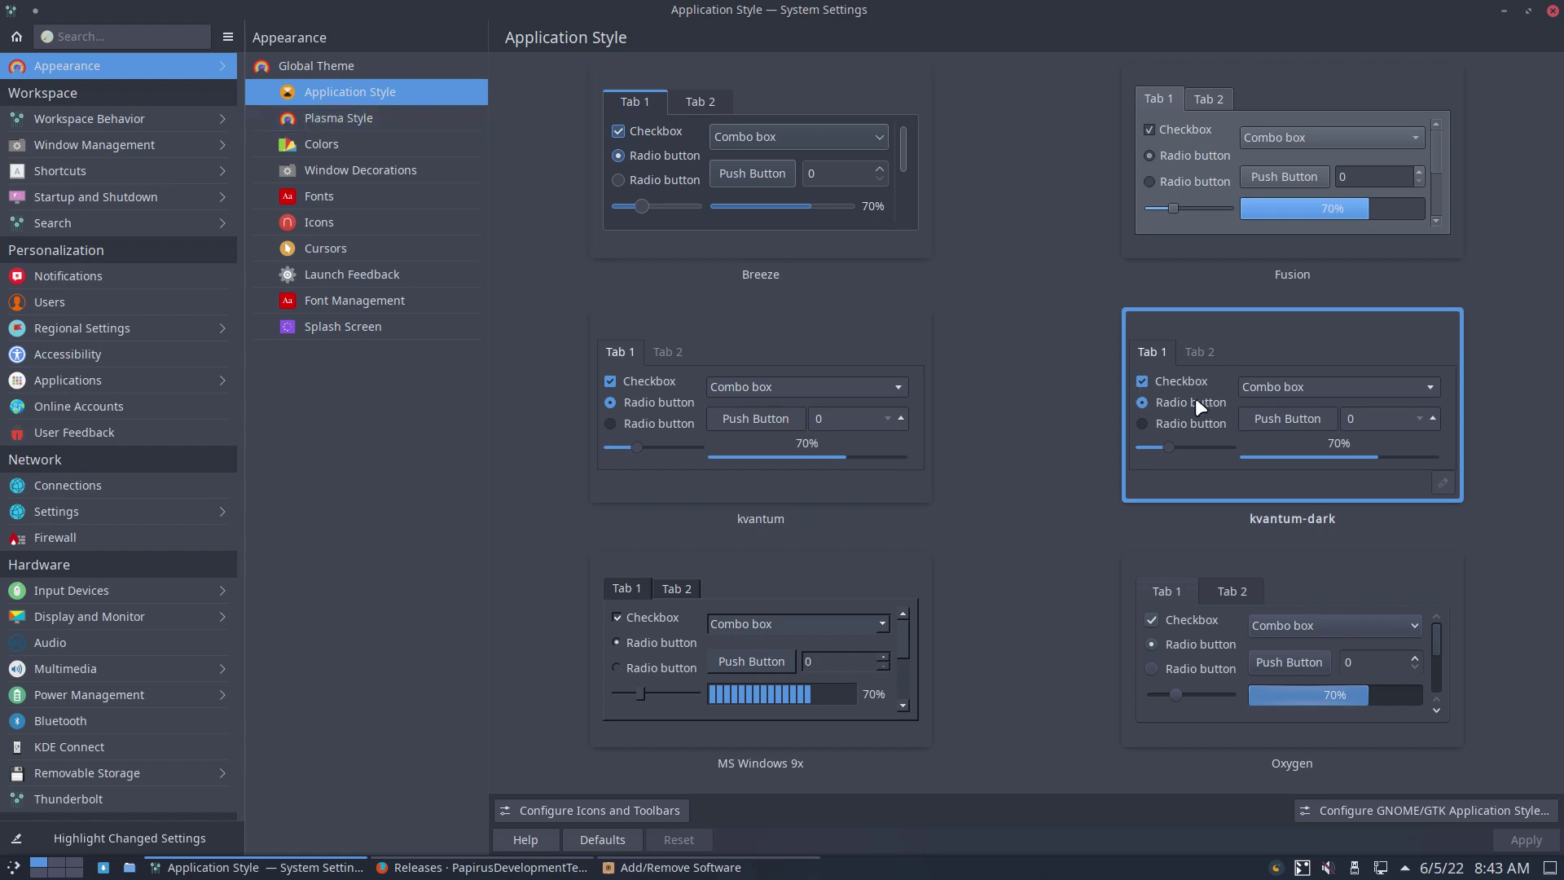
Browse Plasma Style, Colors, Window Decorations, Fonts, Icons, Cursors, ending on Splash Screen set to None.
left_click(364, 120)
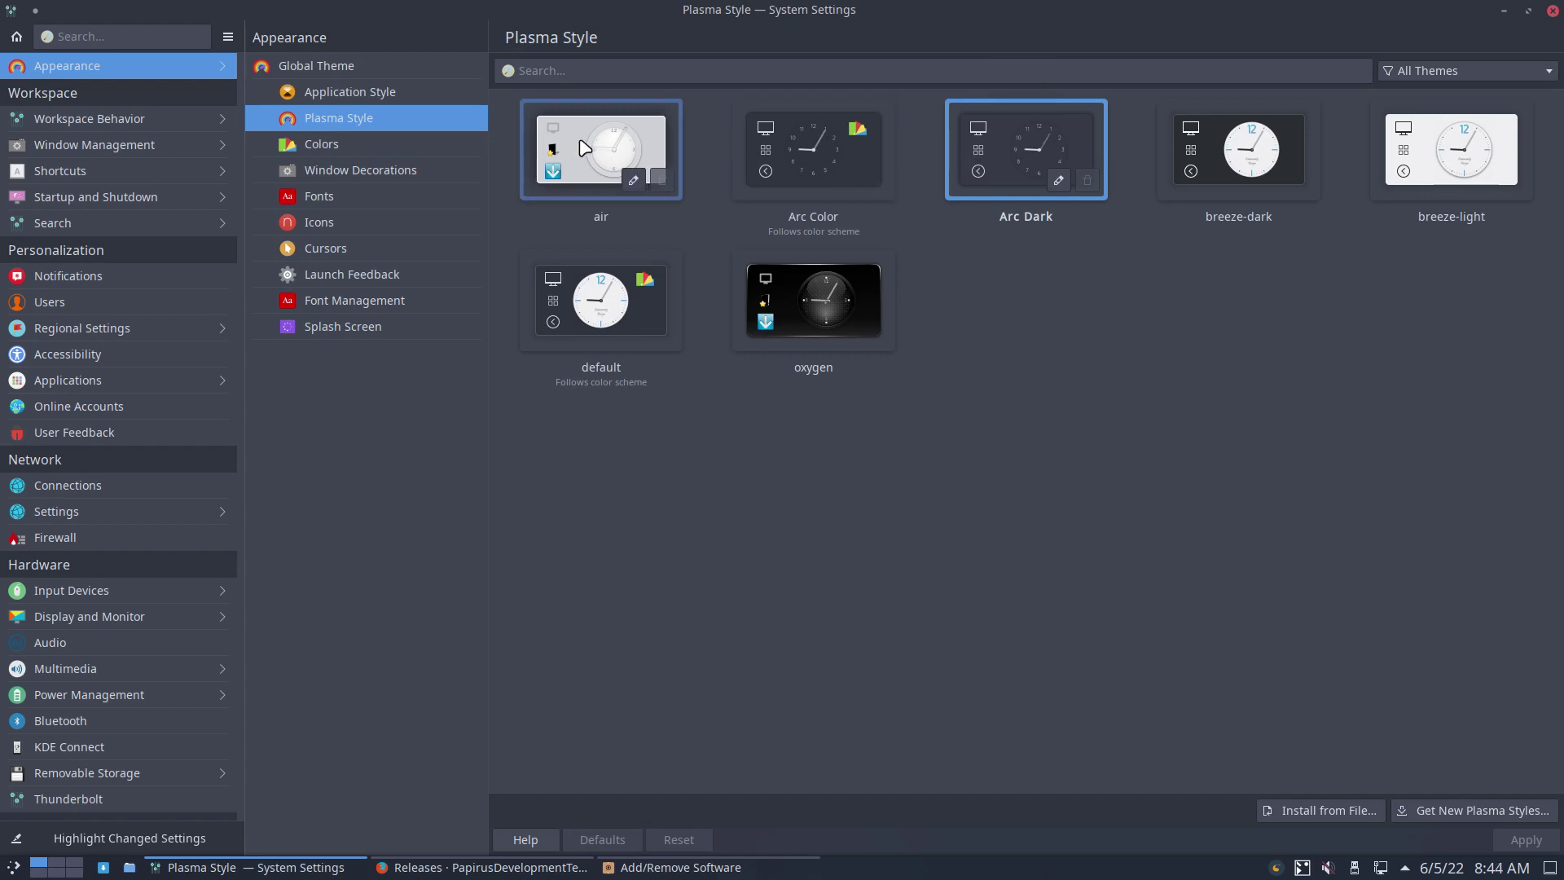
left_click(404, 144)
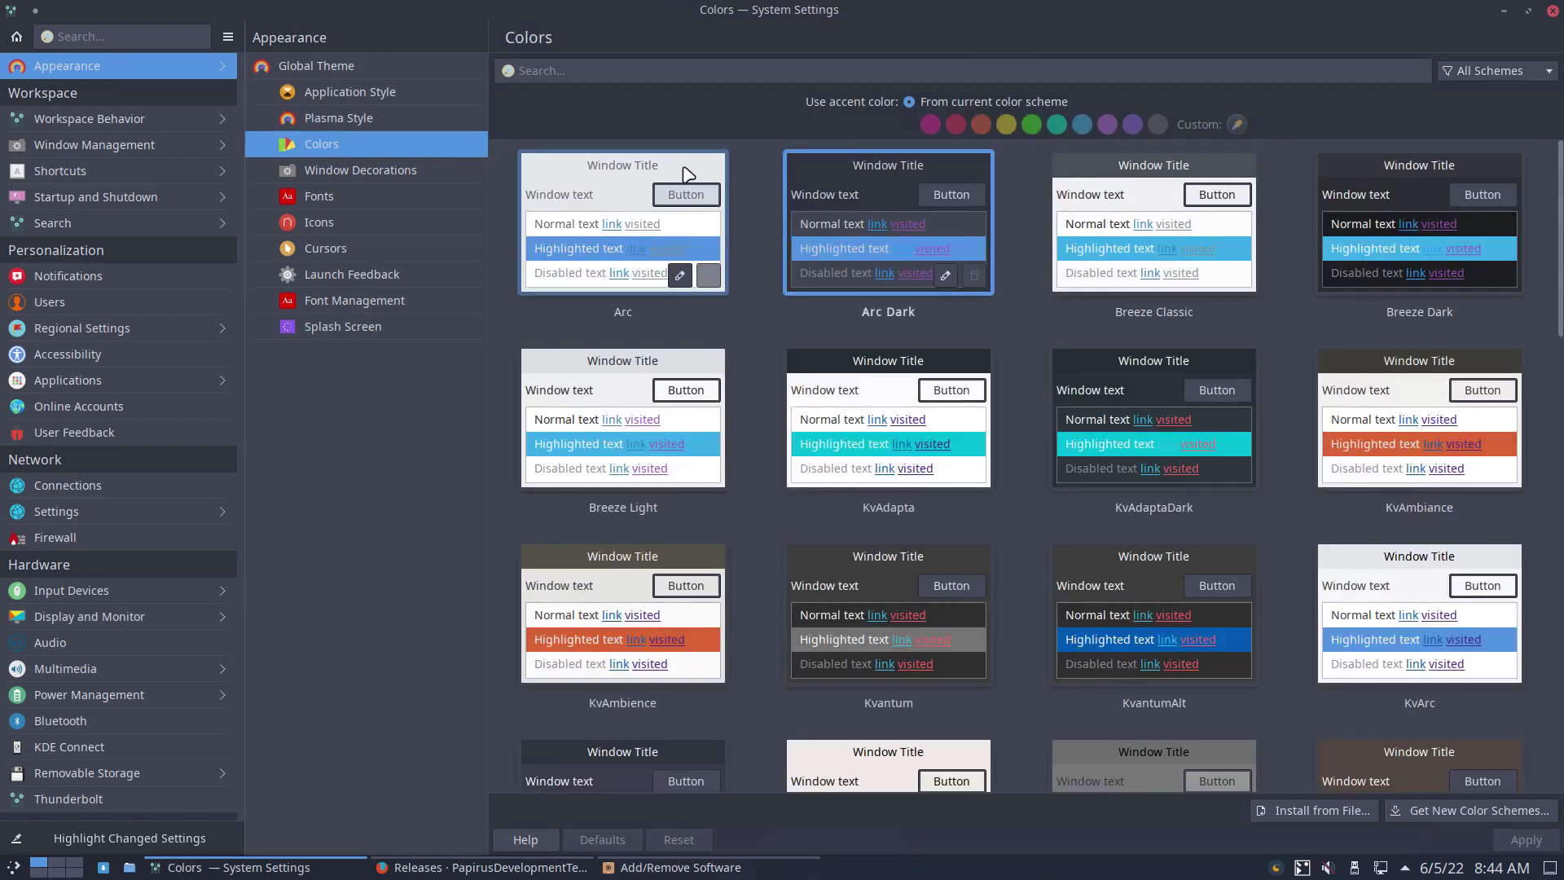
left_click(384, 171)
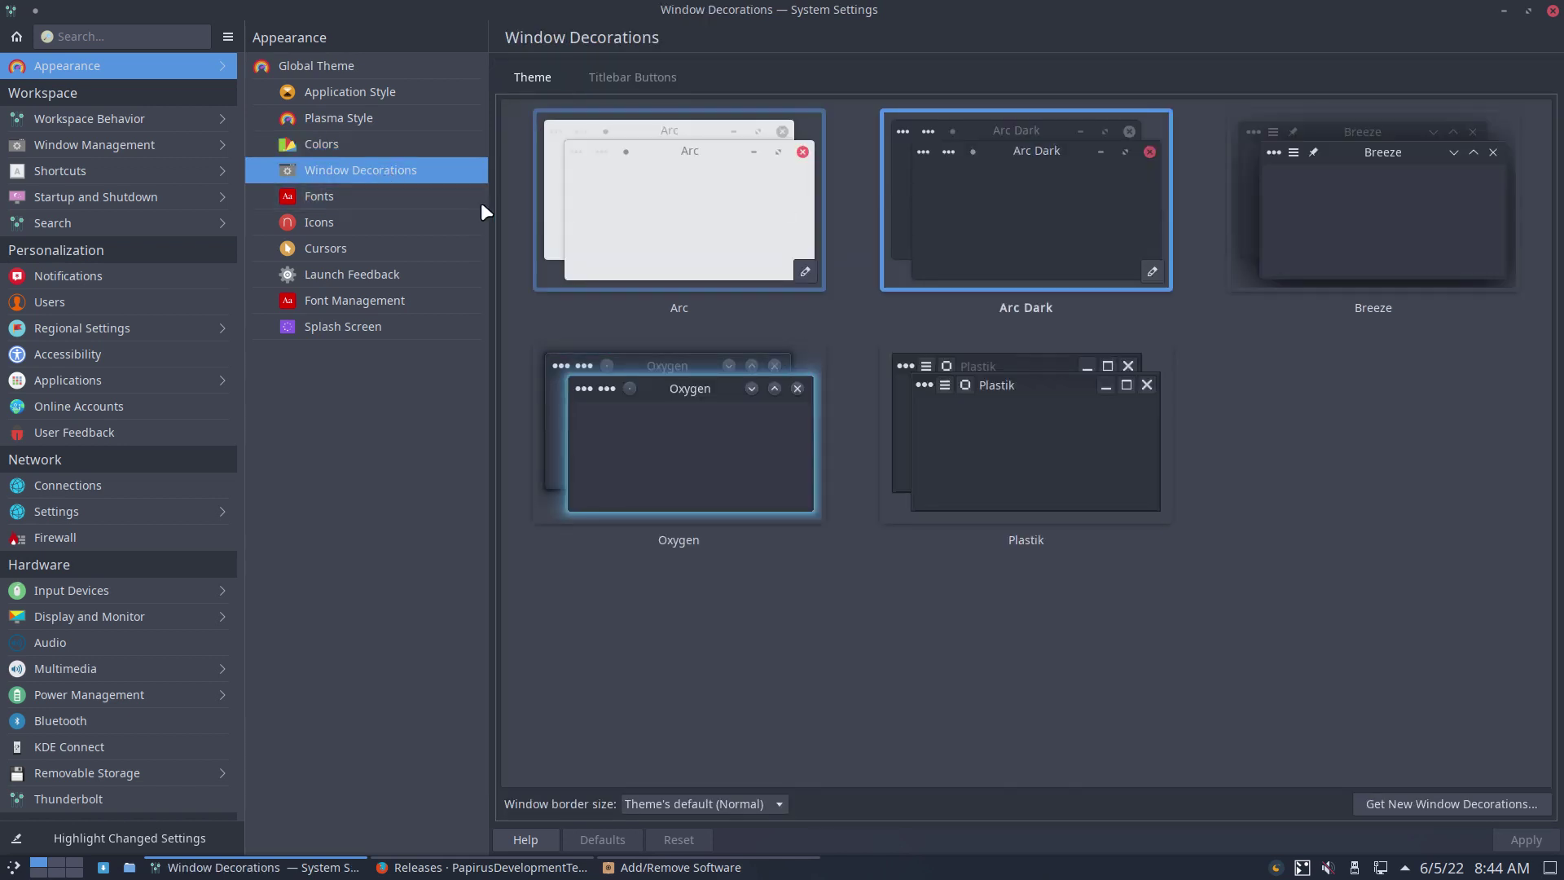
left_click(381, 199)
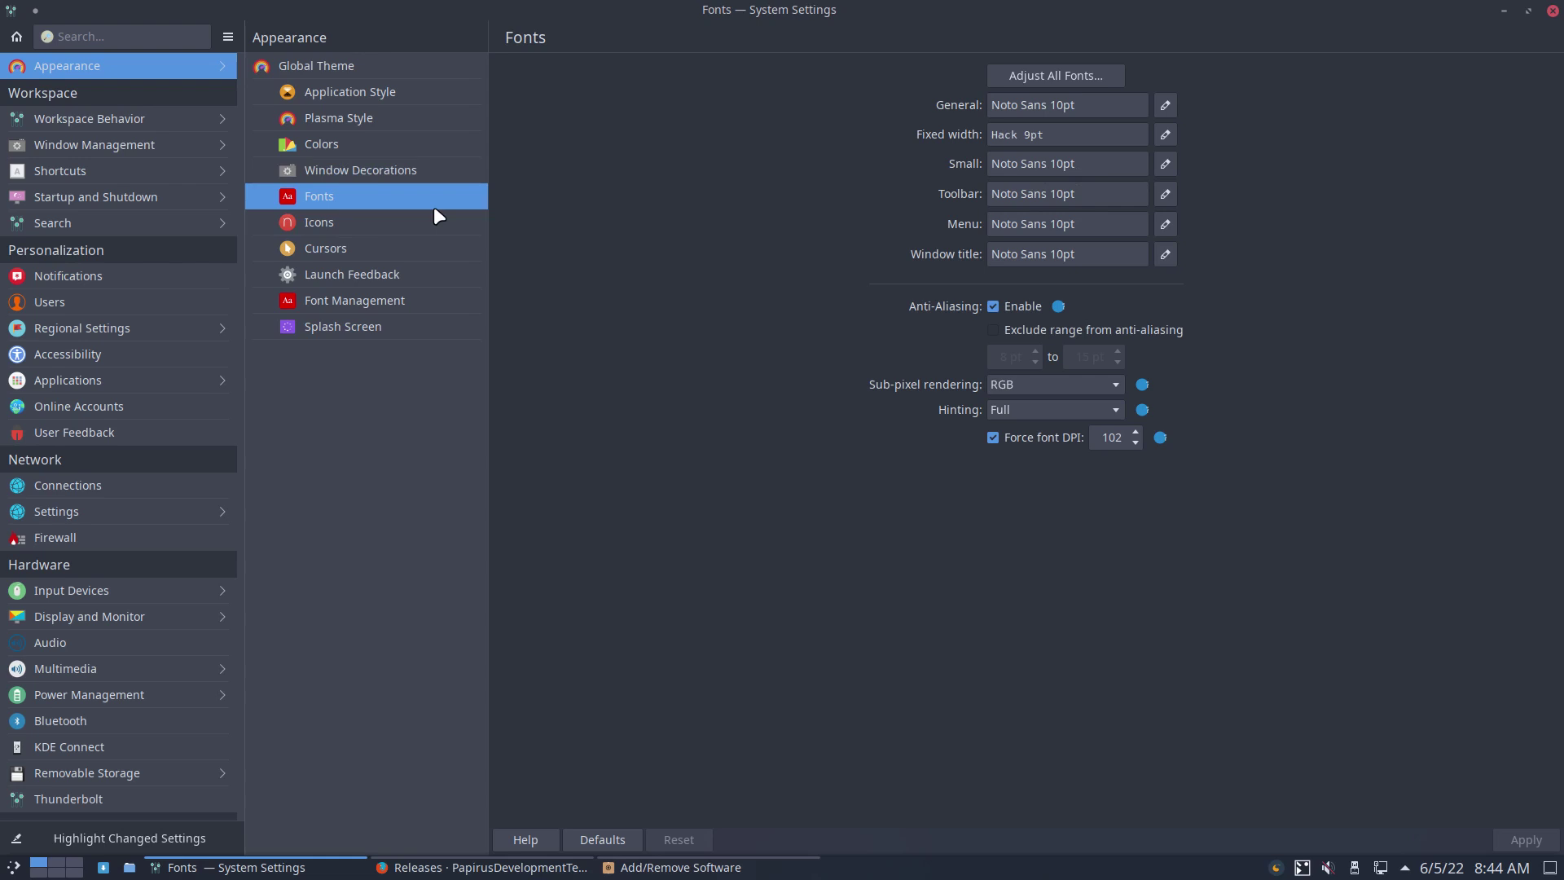
left_click(414, 219)
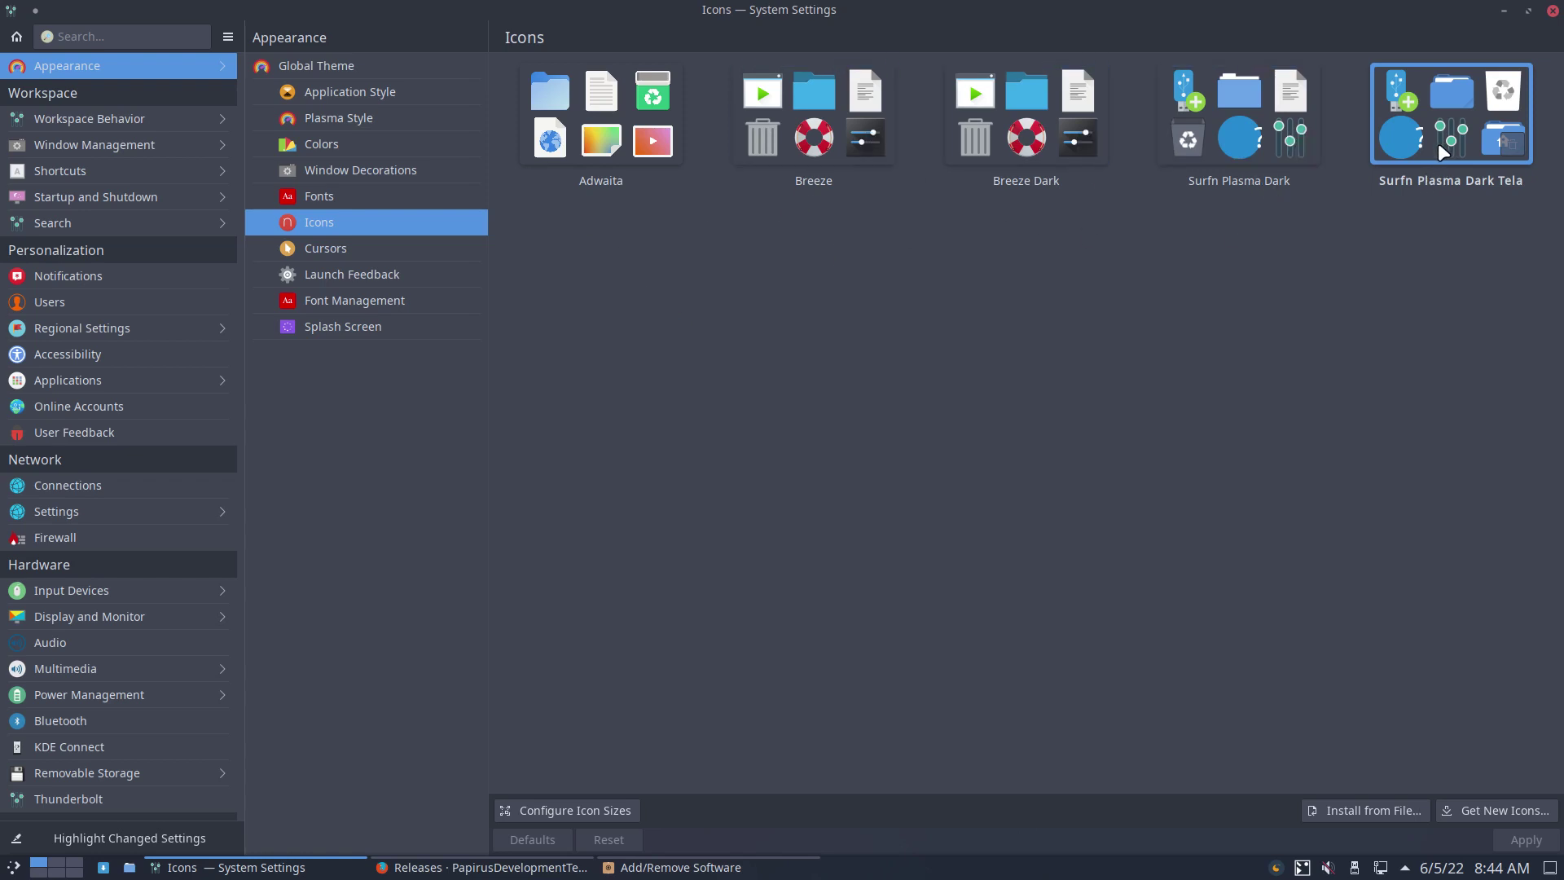
left_click(337, 259)
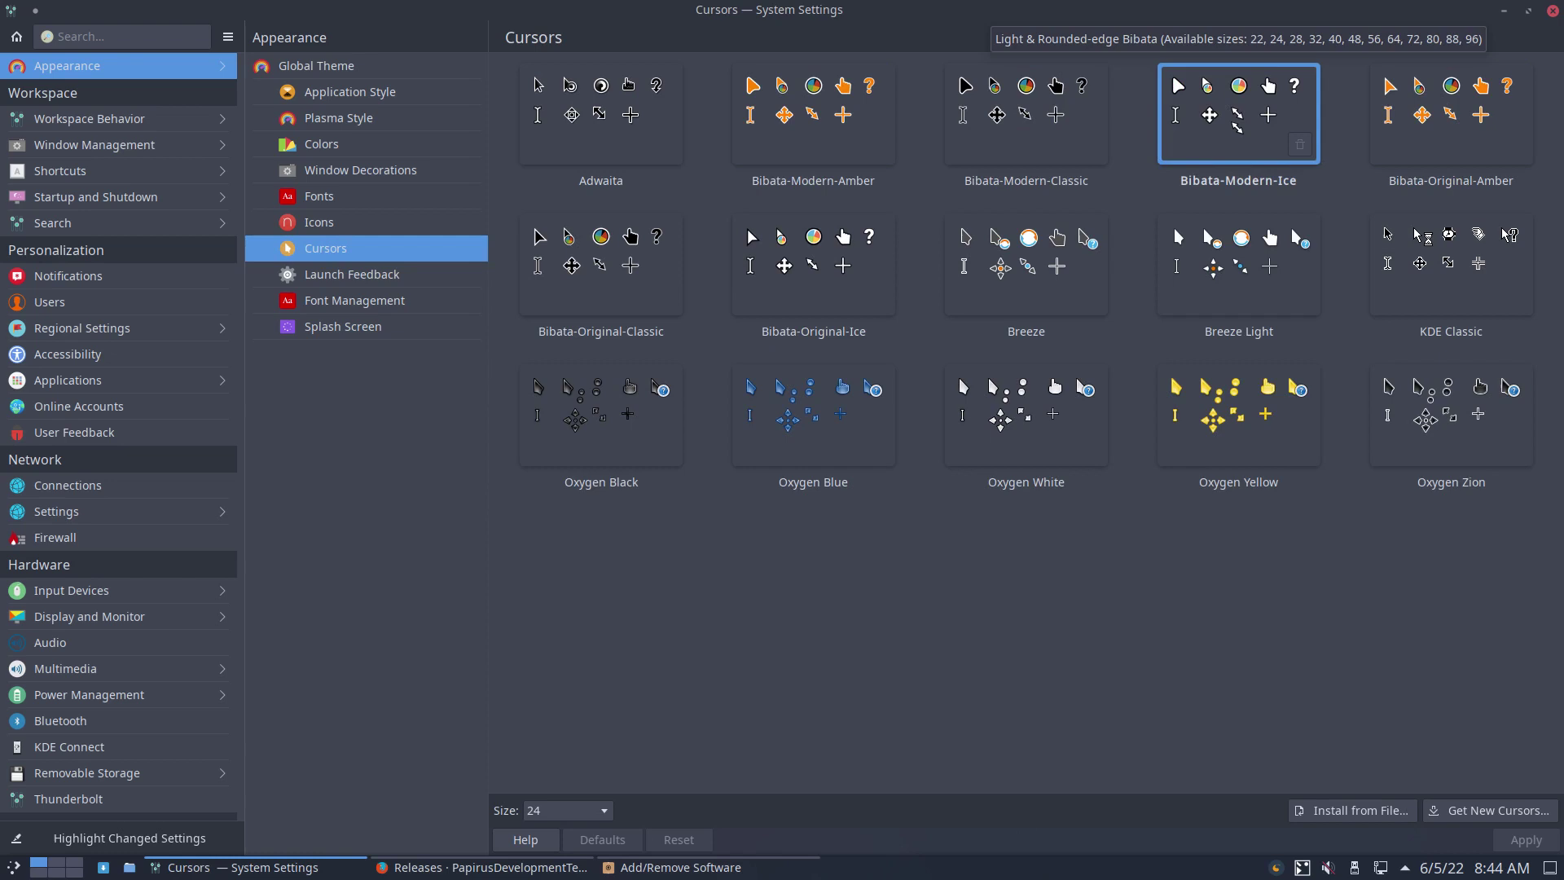
left_click(380, 325)
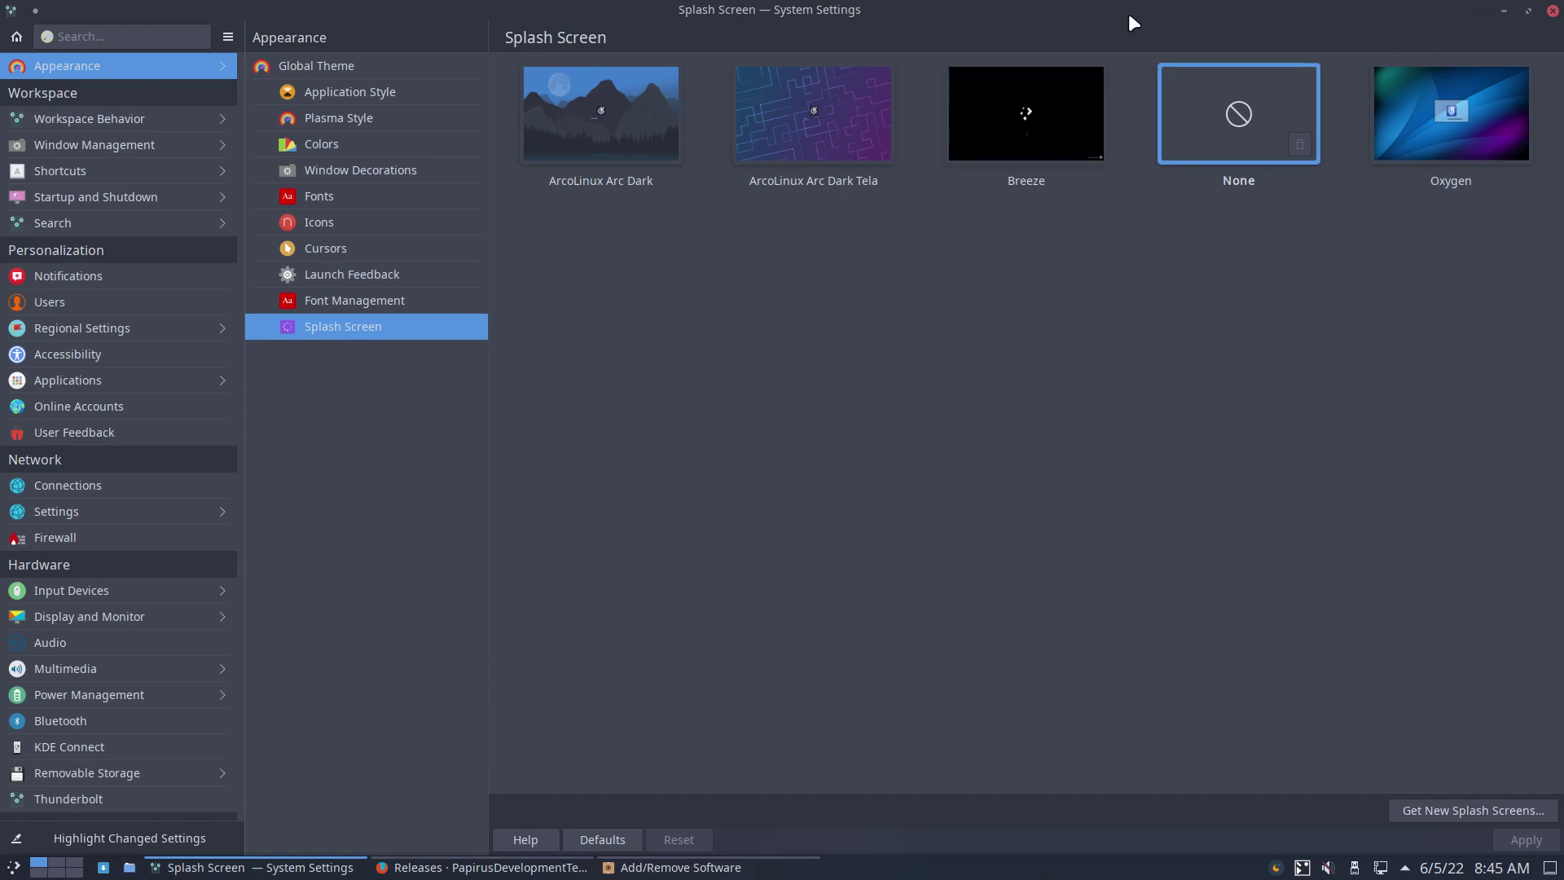
Close System Settings and open Dolphin on Home, moved toward the top centre.
left_click(1552, 12)
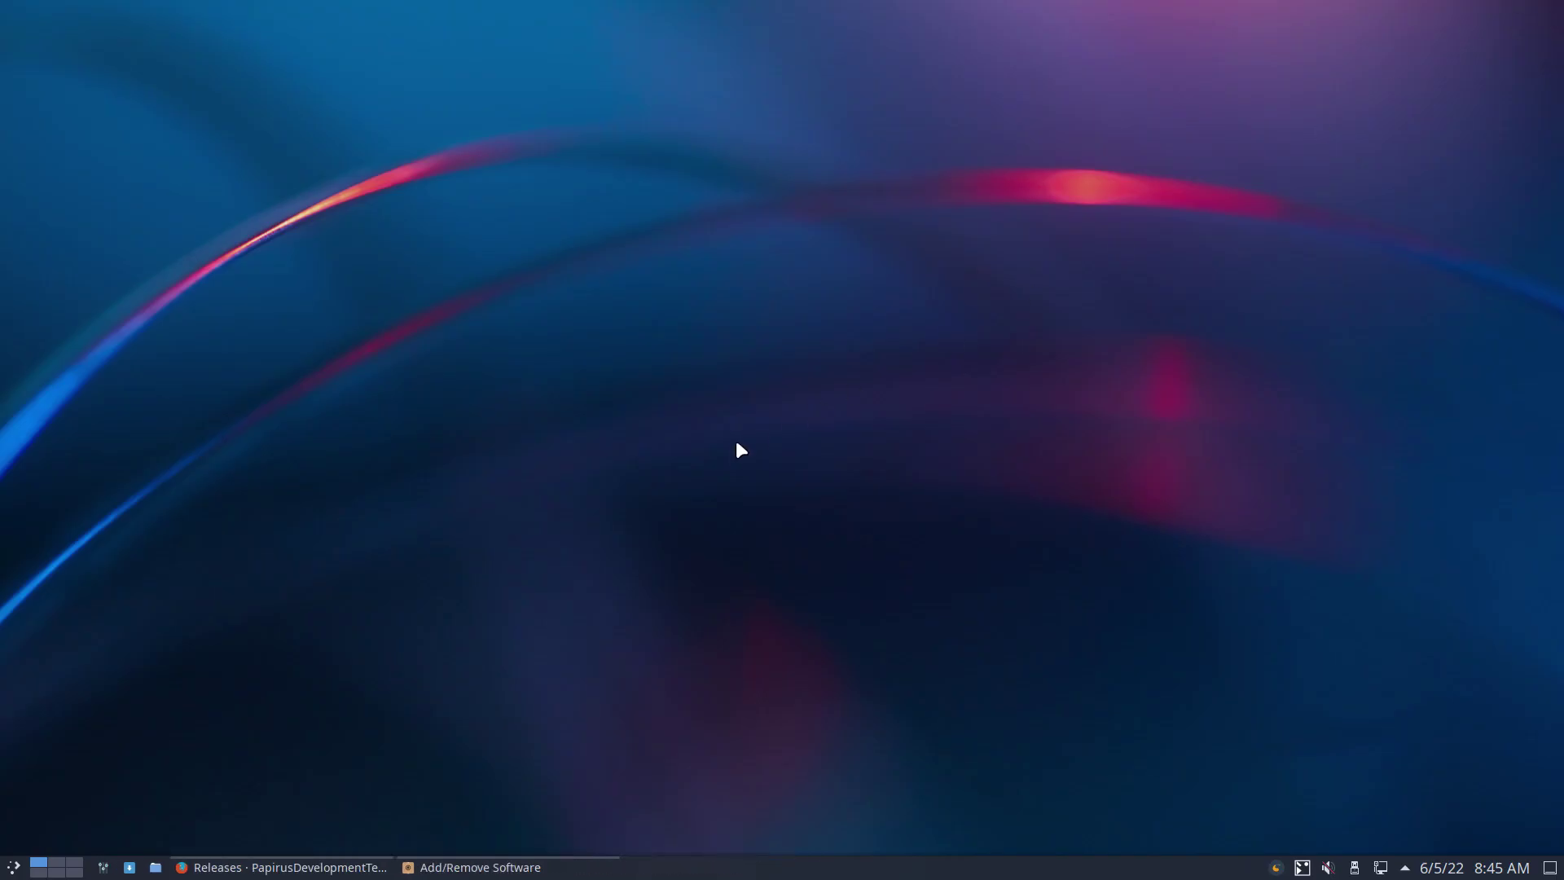
left_click(13, 866)
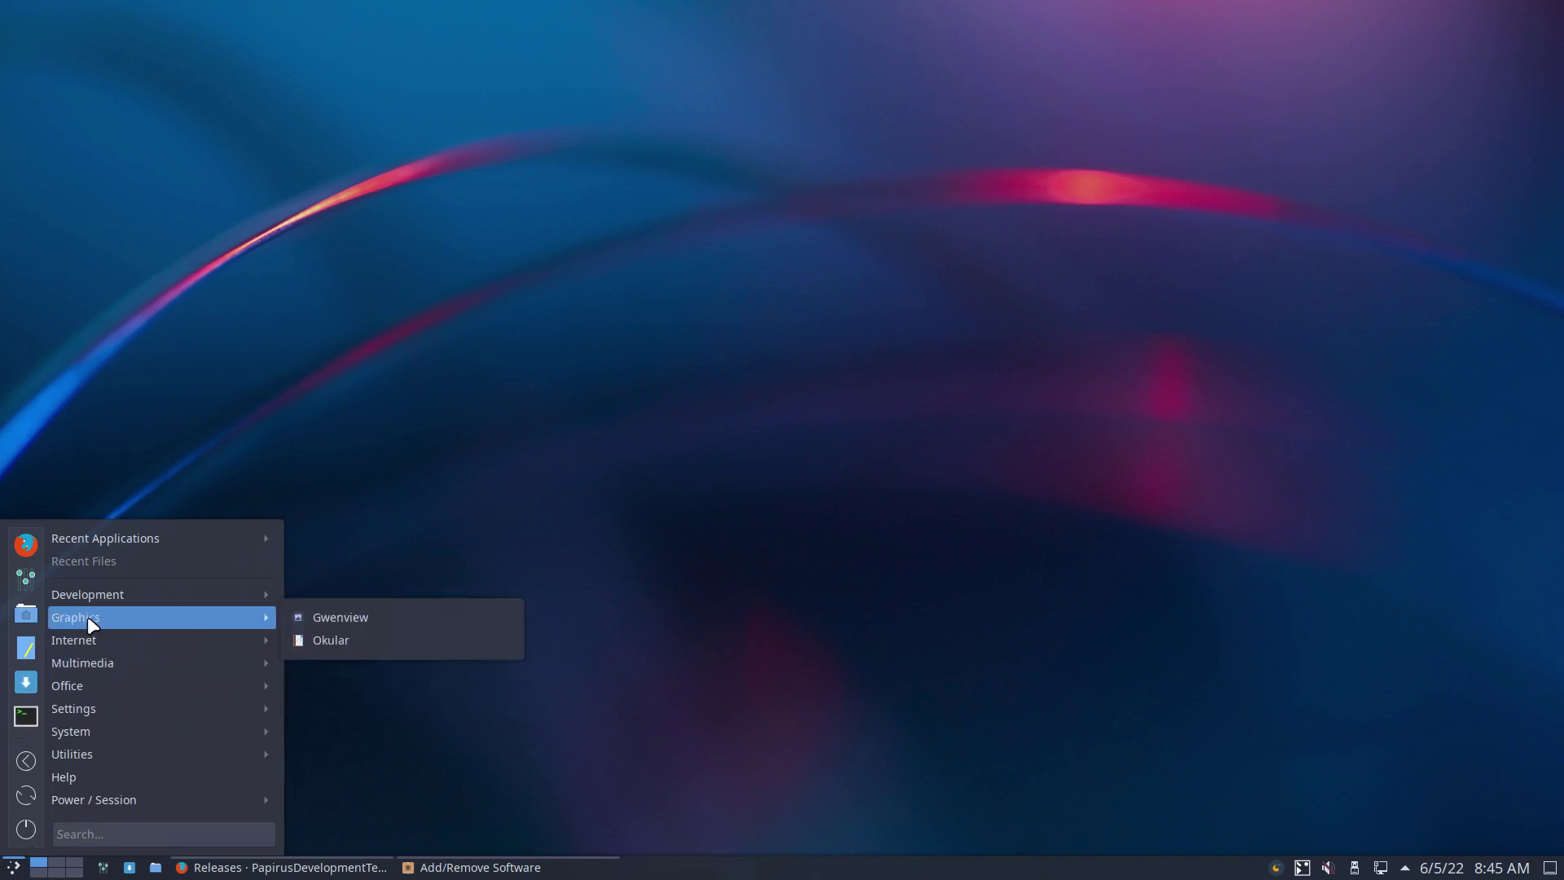
left_click(25, 618)
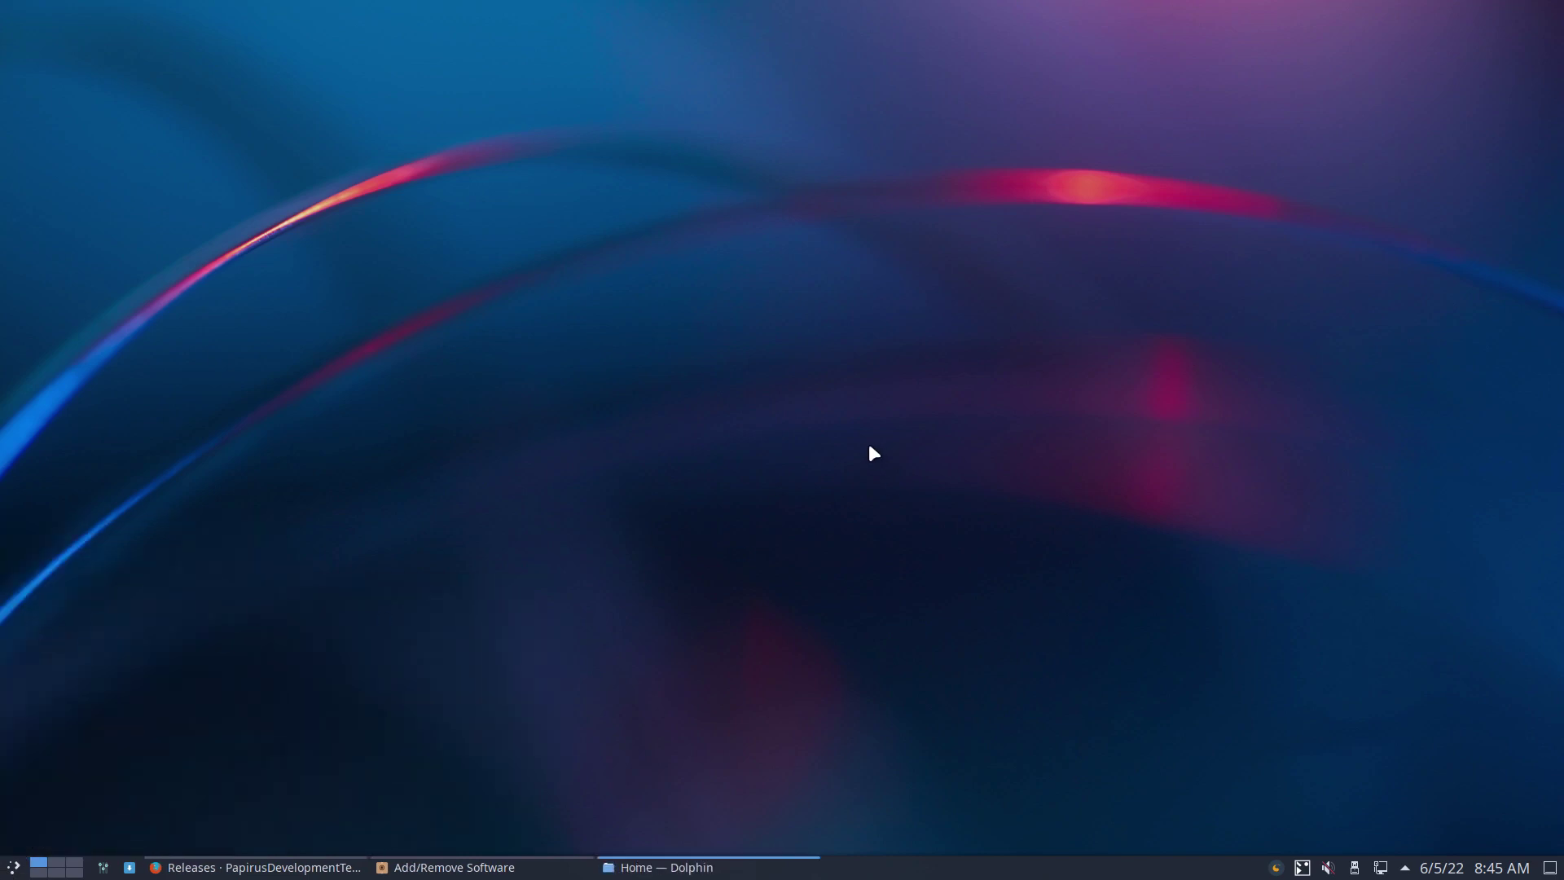
left_click_drag(854, 163, 999, 68)
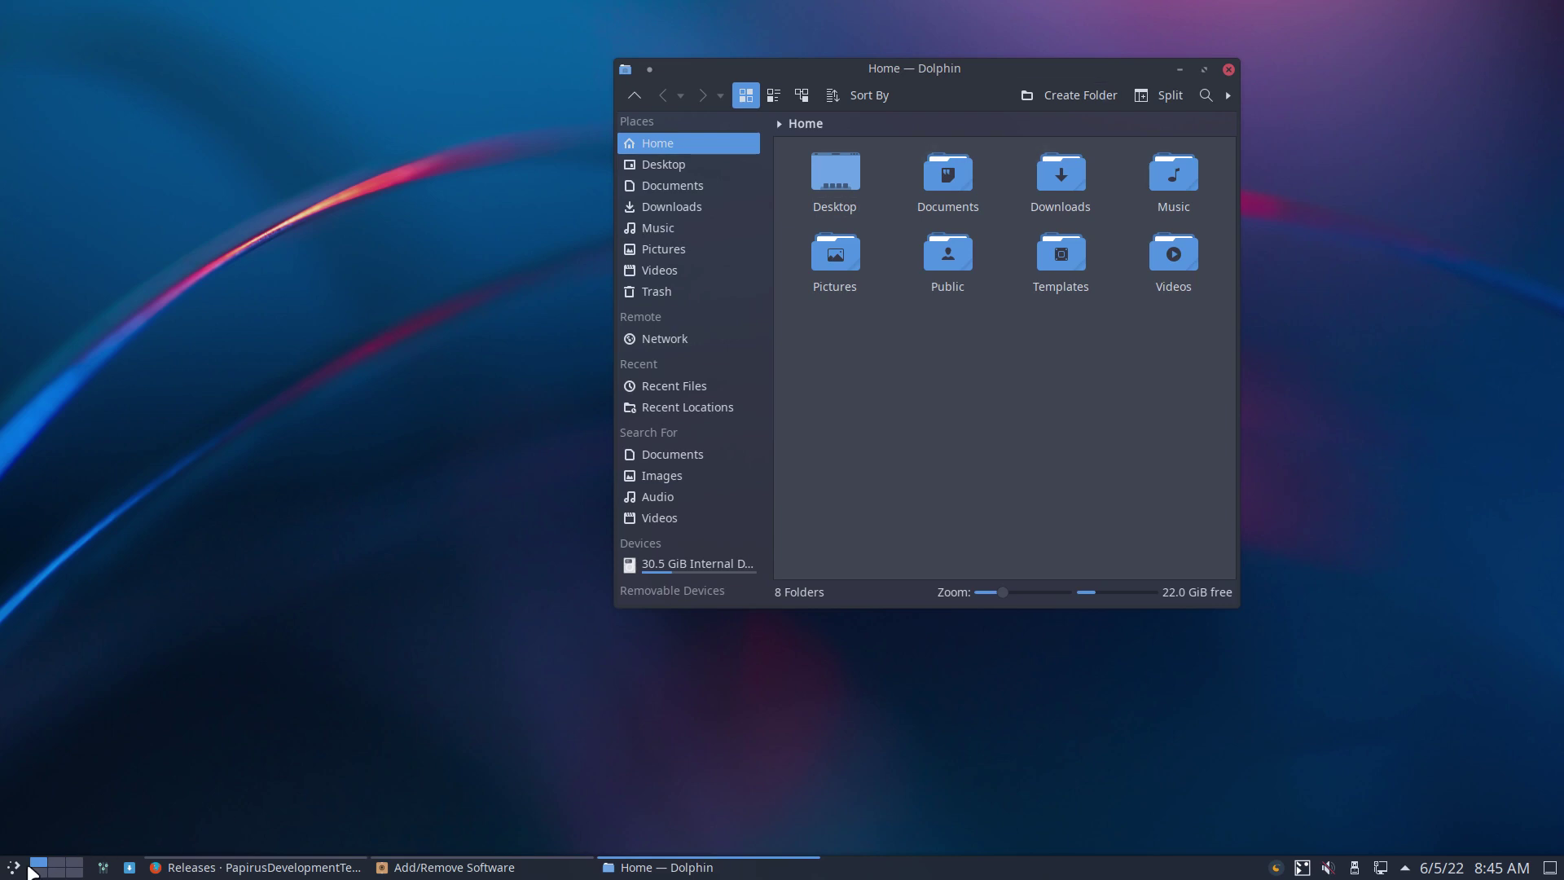
Open the application launcher menu and close it again.
left_click(13, 866)
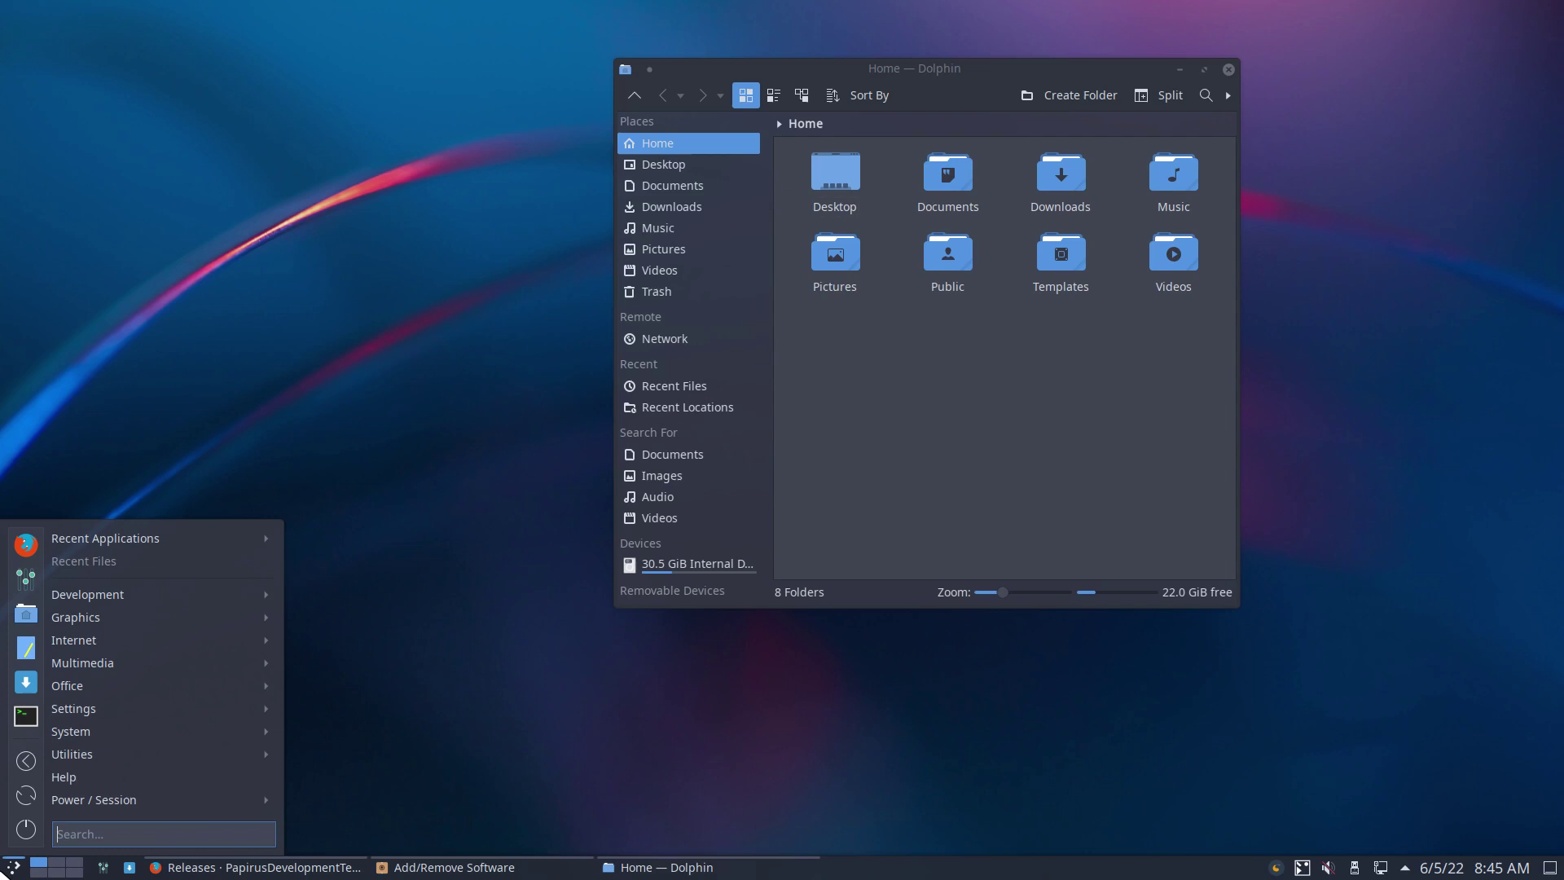
mouse_move(195, 727)
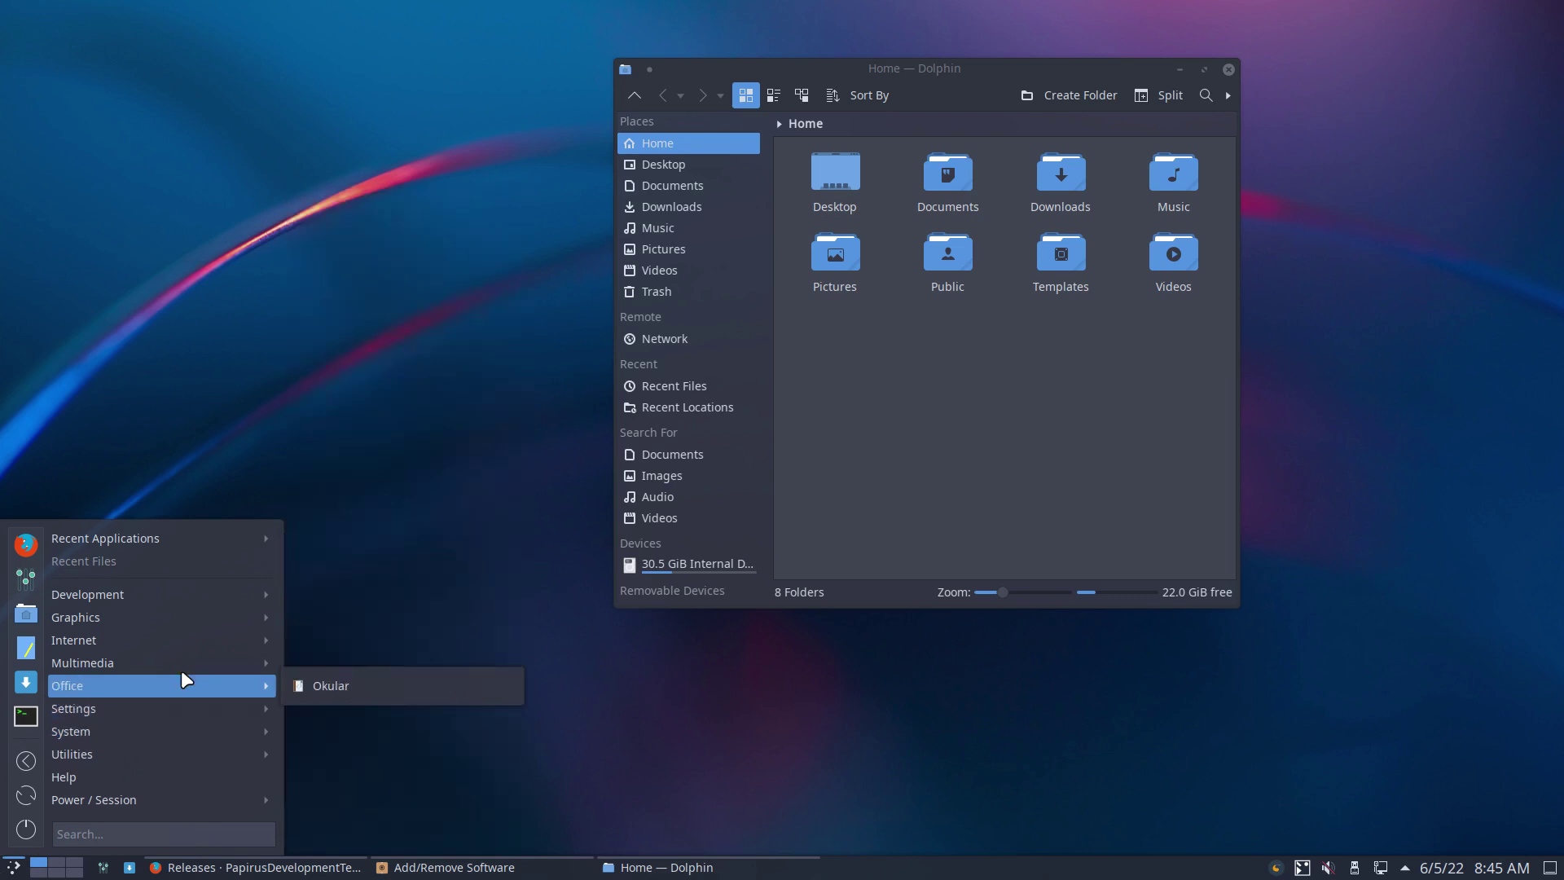
left_click(264, 349)
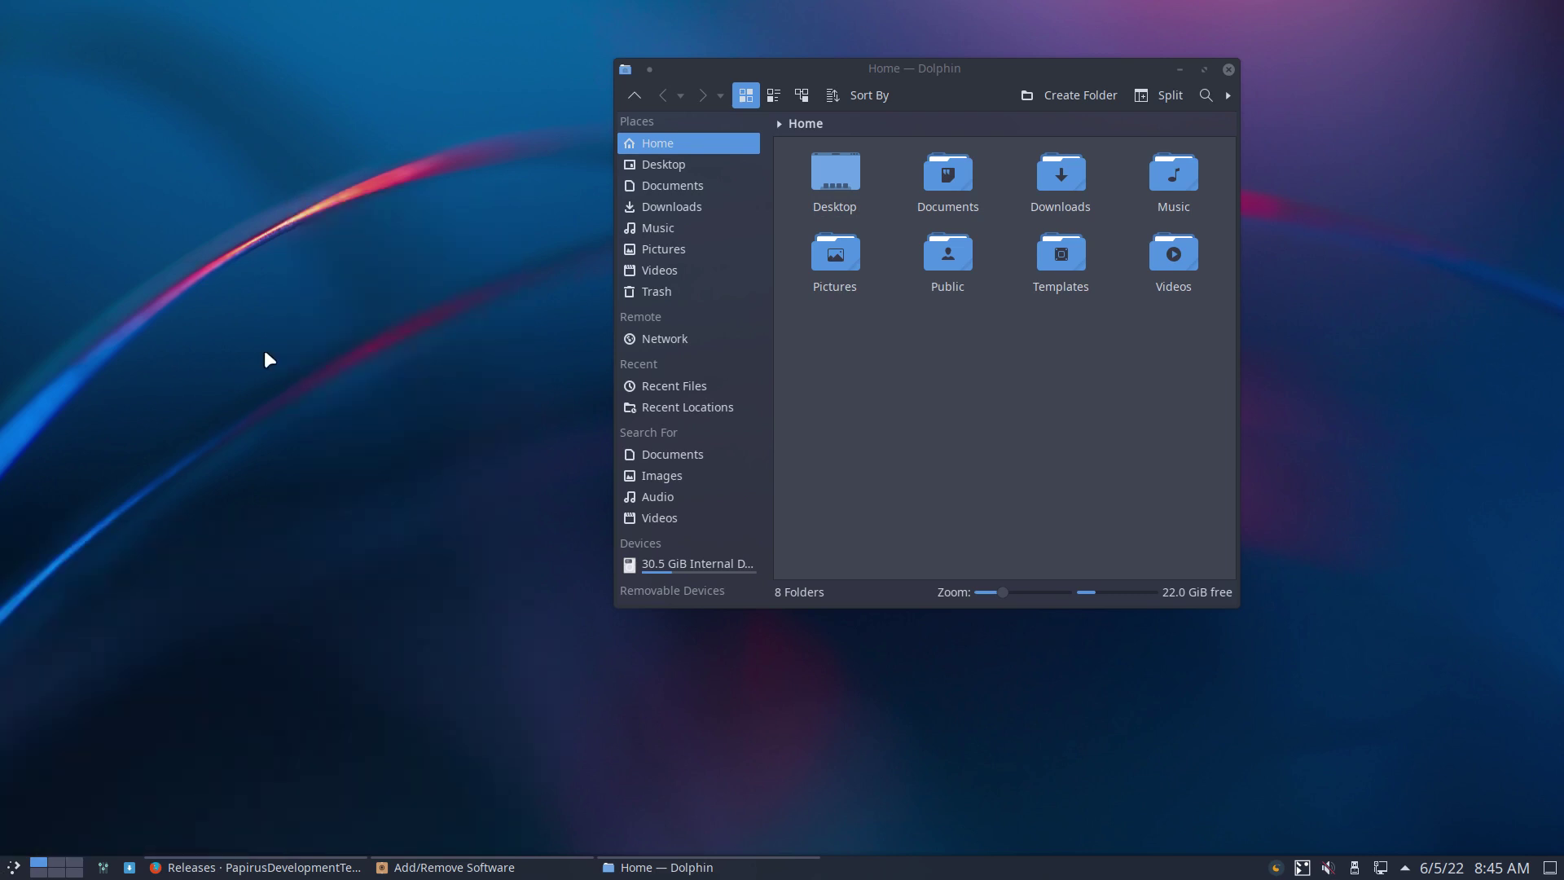
Authenticate the Tweak Tool with the account password and move its window up and left.
type("*****")
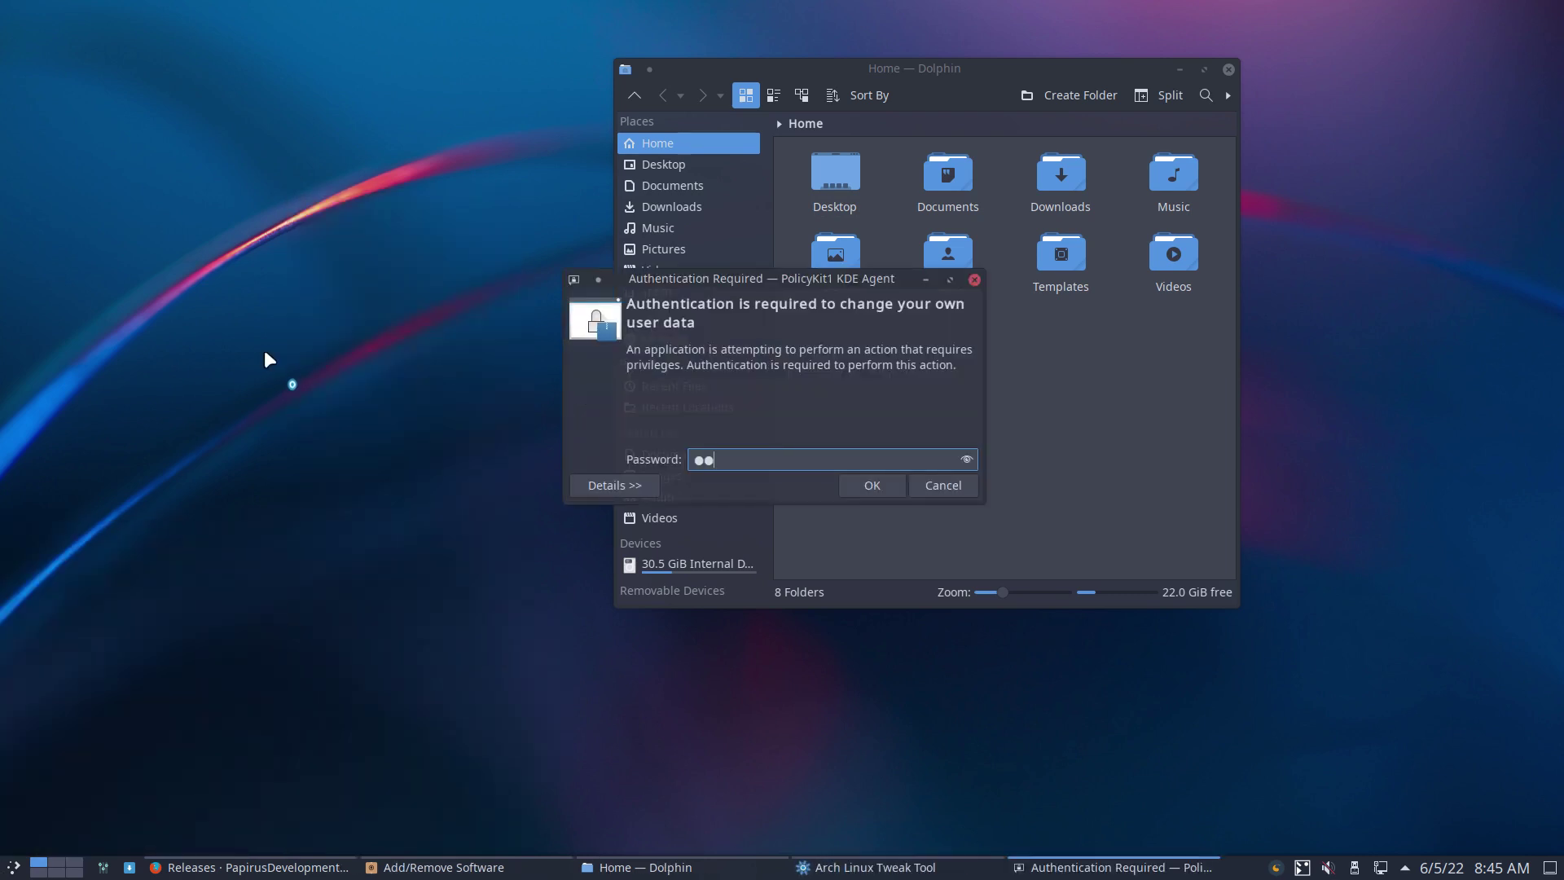
key("Return")
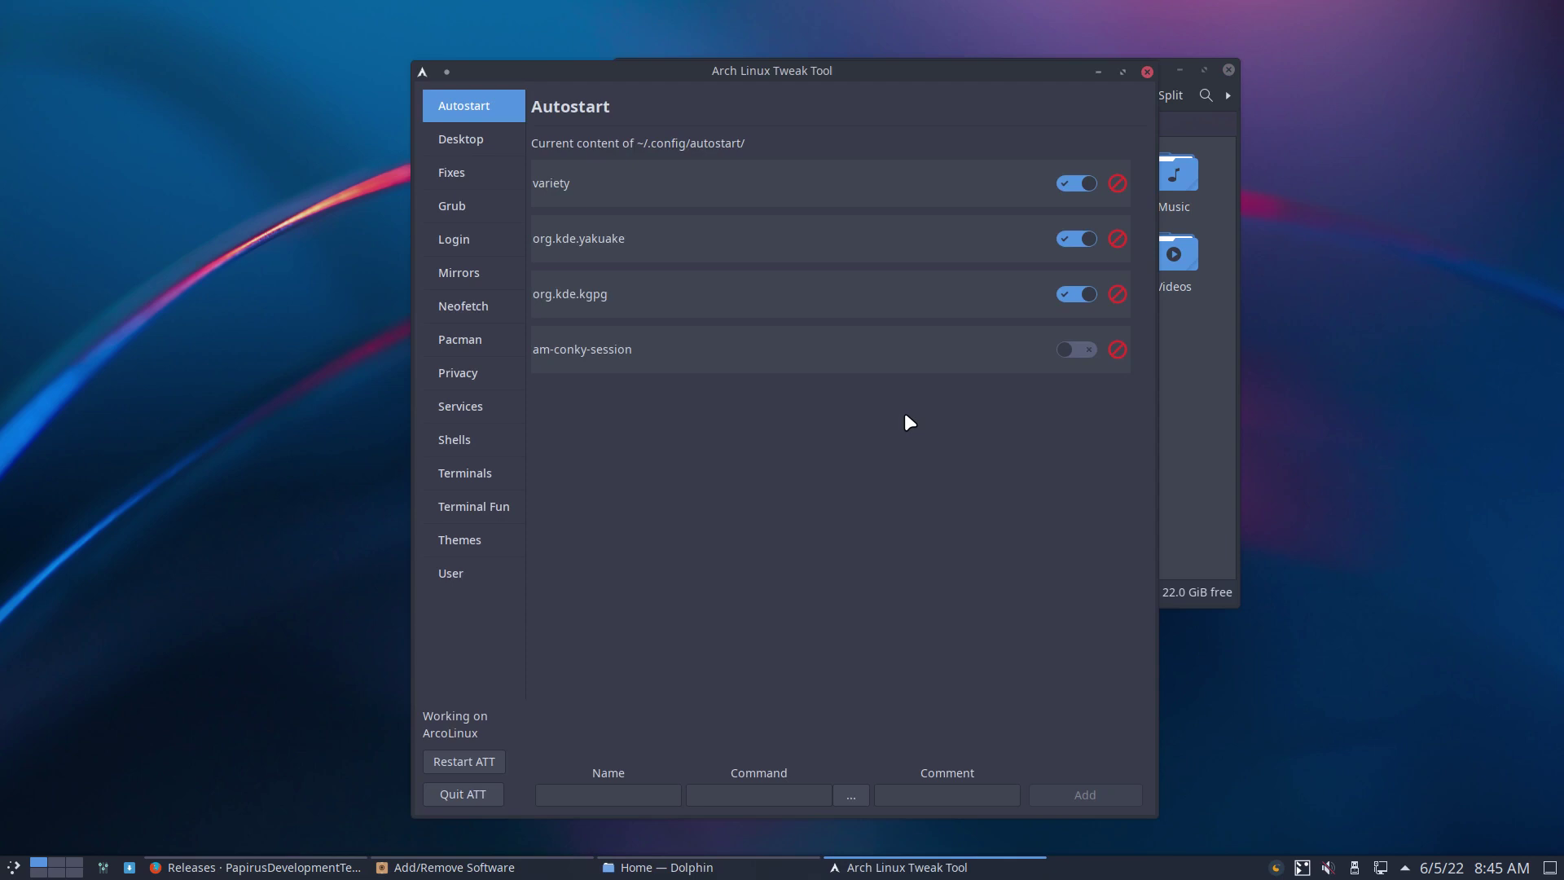
left_click_drag(869, 75, 539, 55)
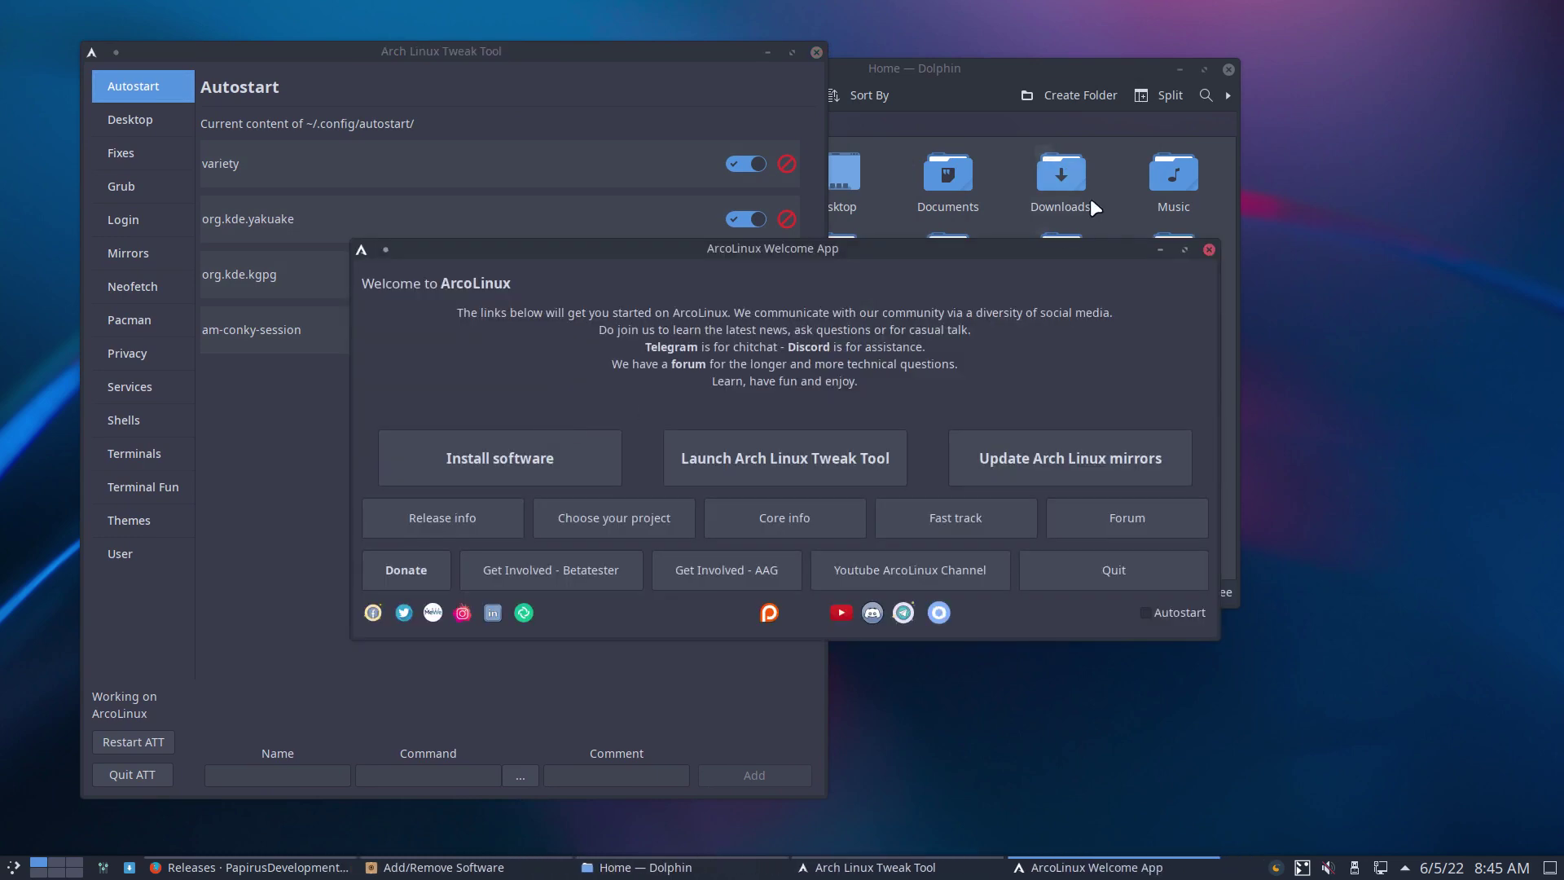
Bring Dolphin, then the Welcome App, to the front and shift the Welcome App lower.
left_click(1051, 65)
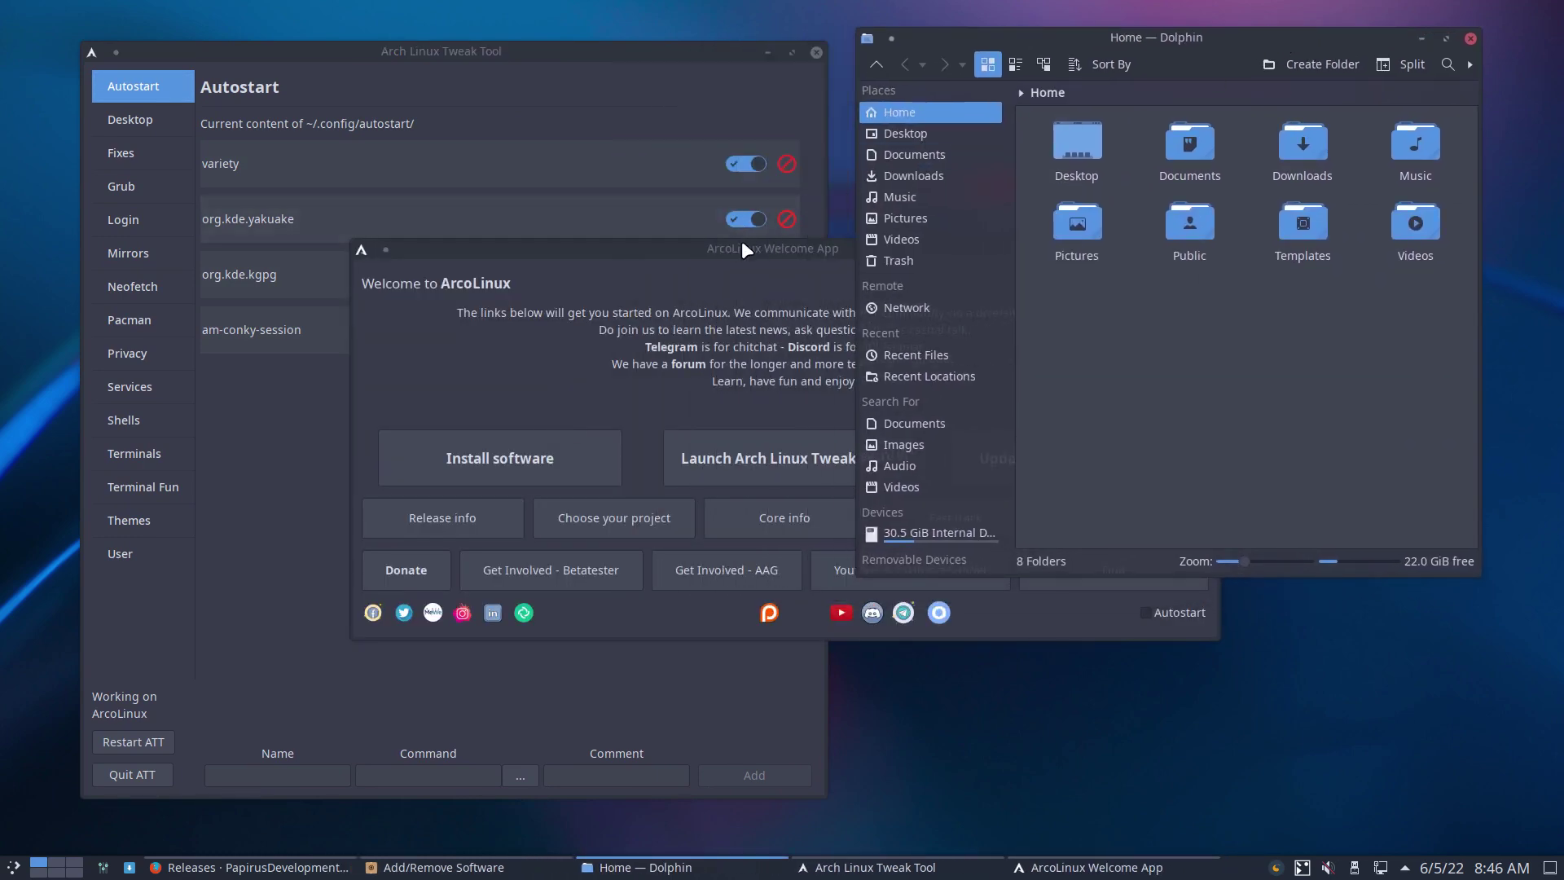
left_click(743, 248)
left_click_drag(874, 252, 889, 325)
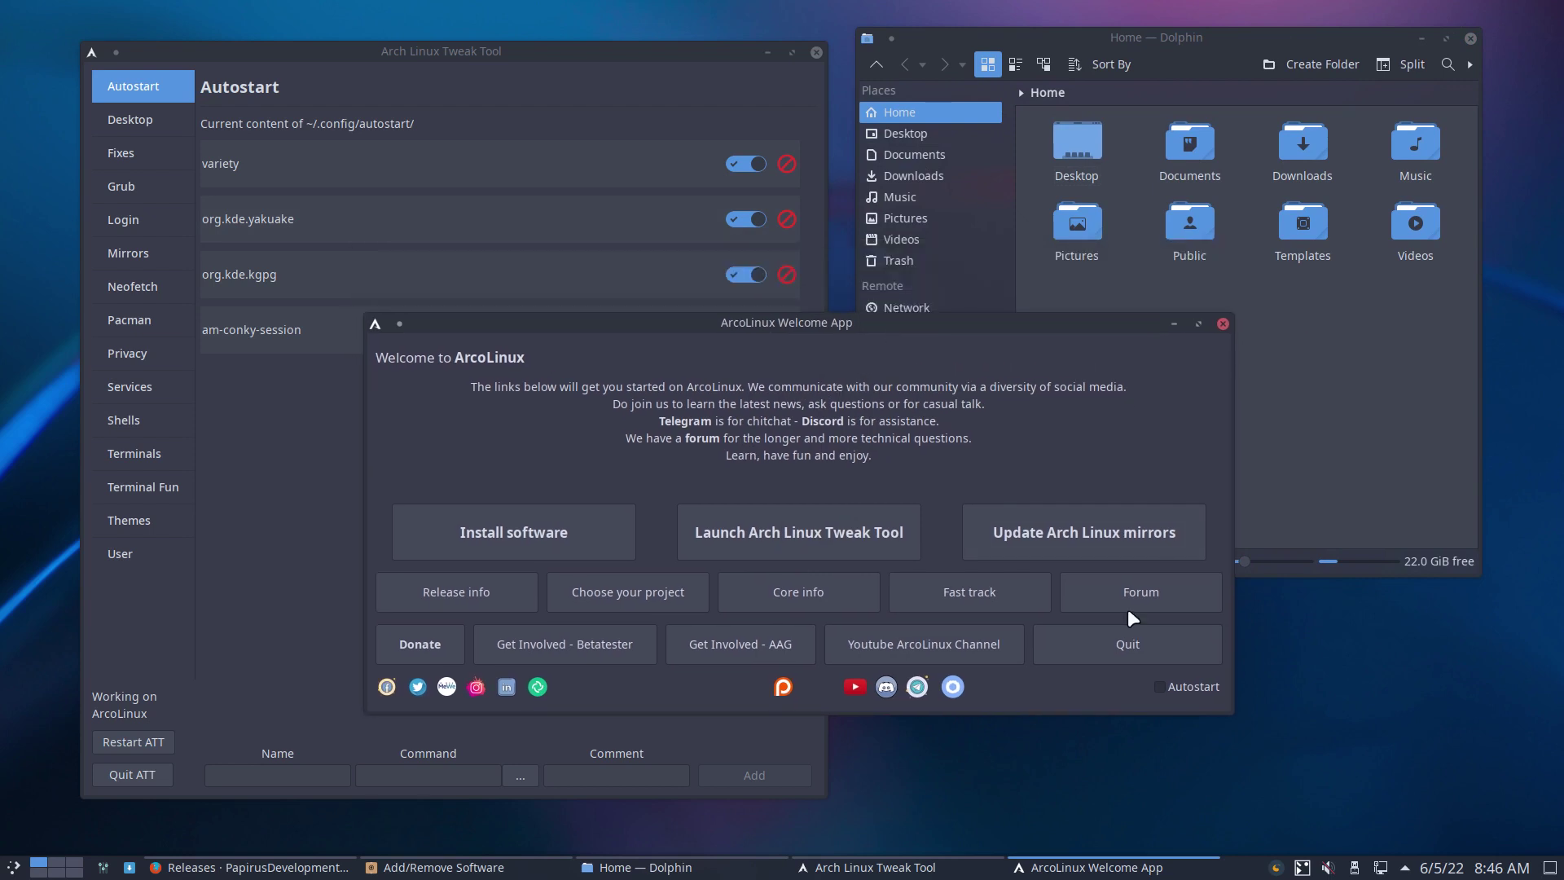
In a new Firefox tab, Google 'arcolinuxb.iso', accept the cookies, and open the ArcoLinuxB homepage result.
left_click(240, 867)
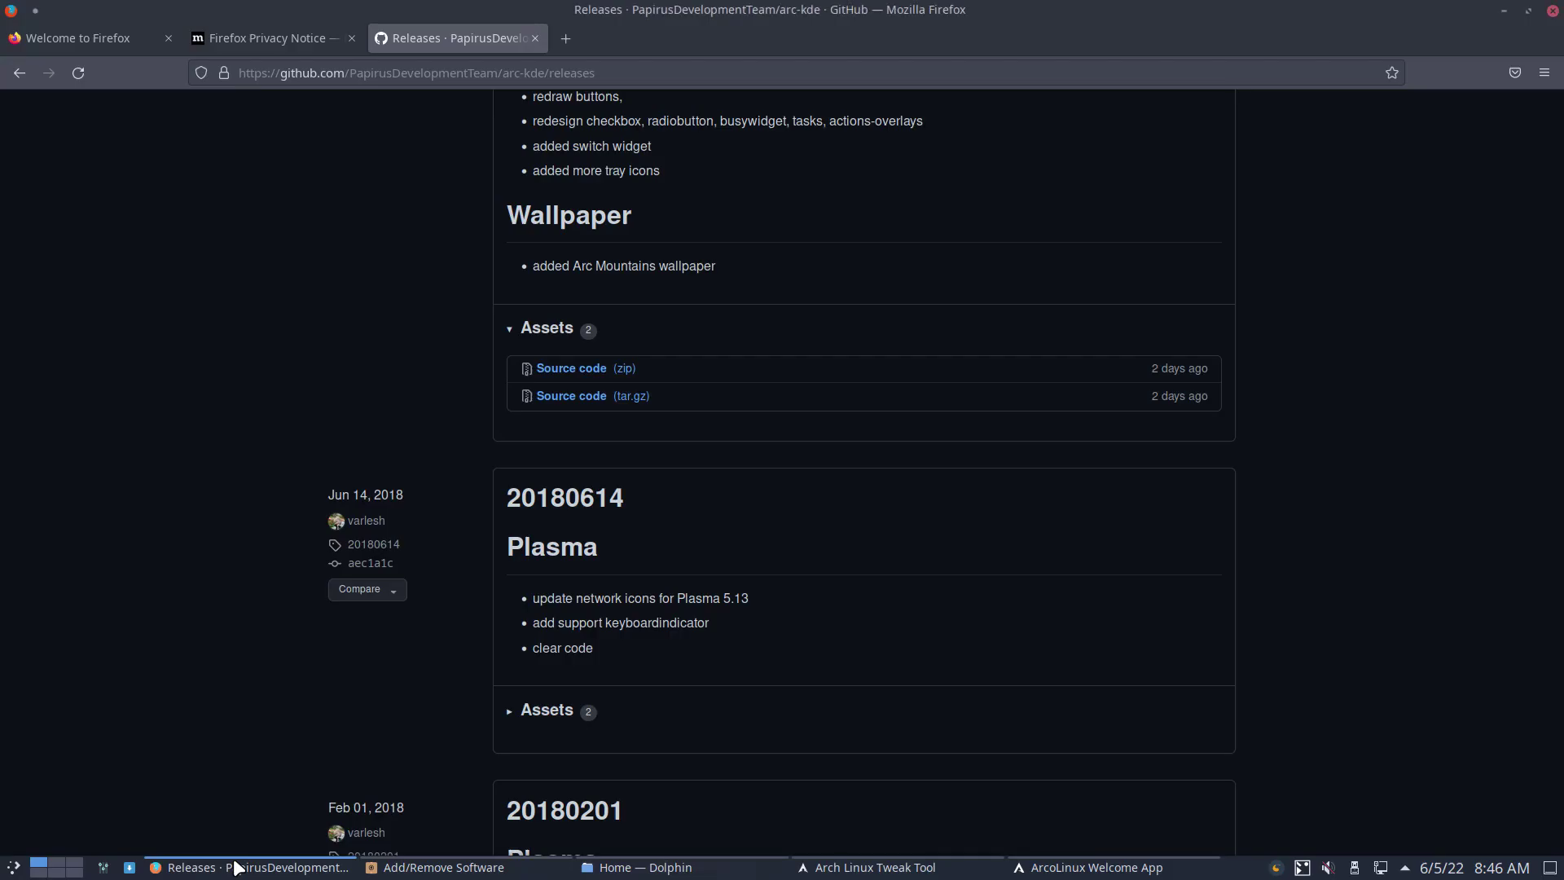
left_click(565, 38)
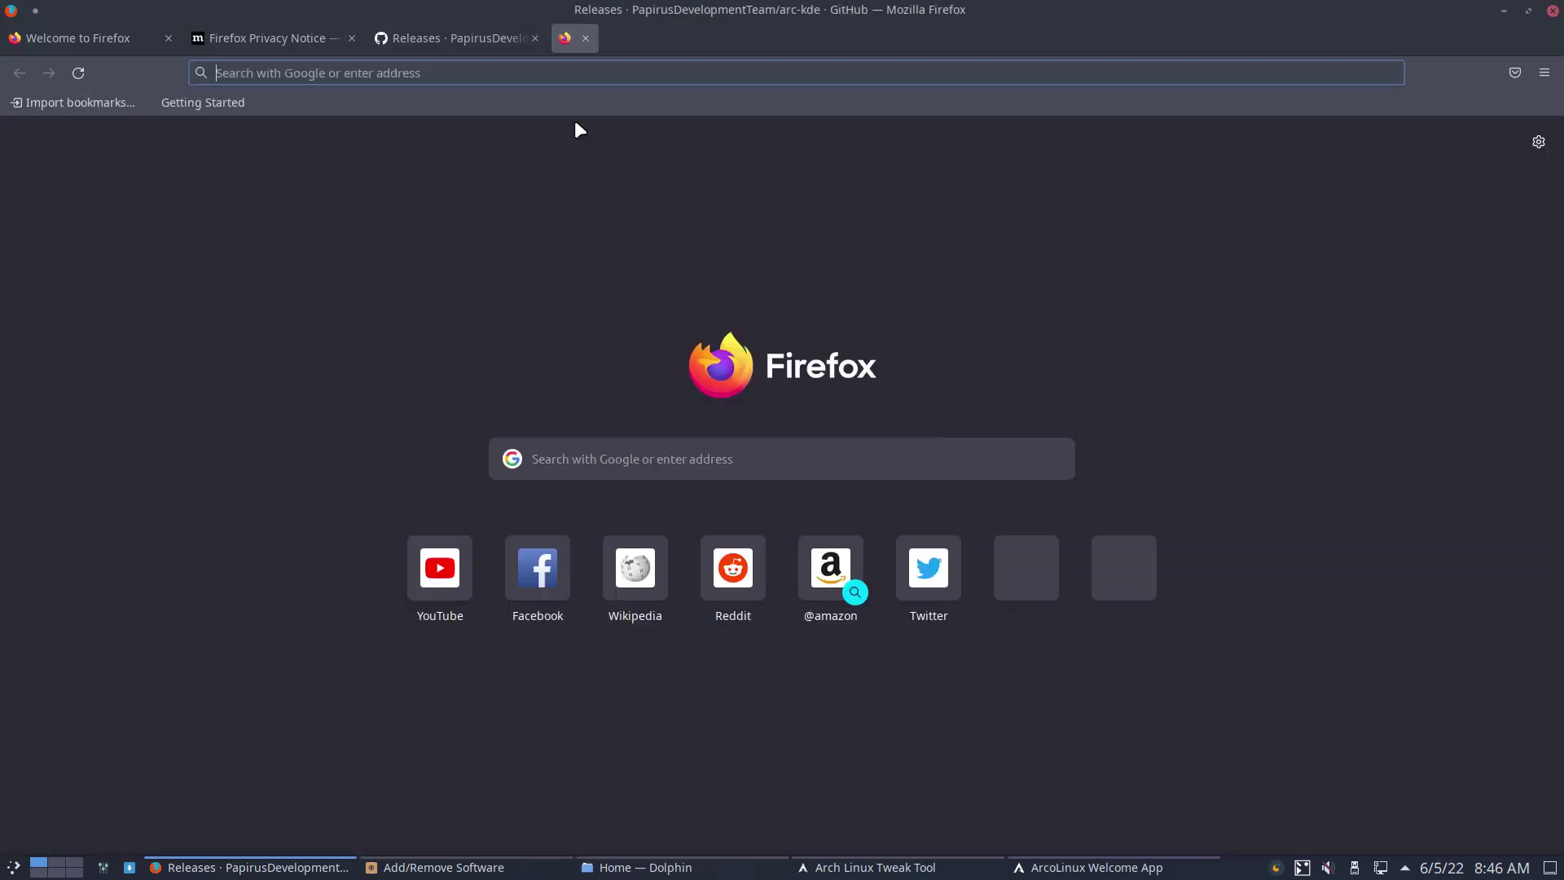
type("arcolin")
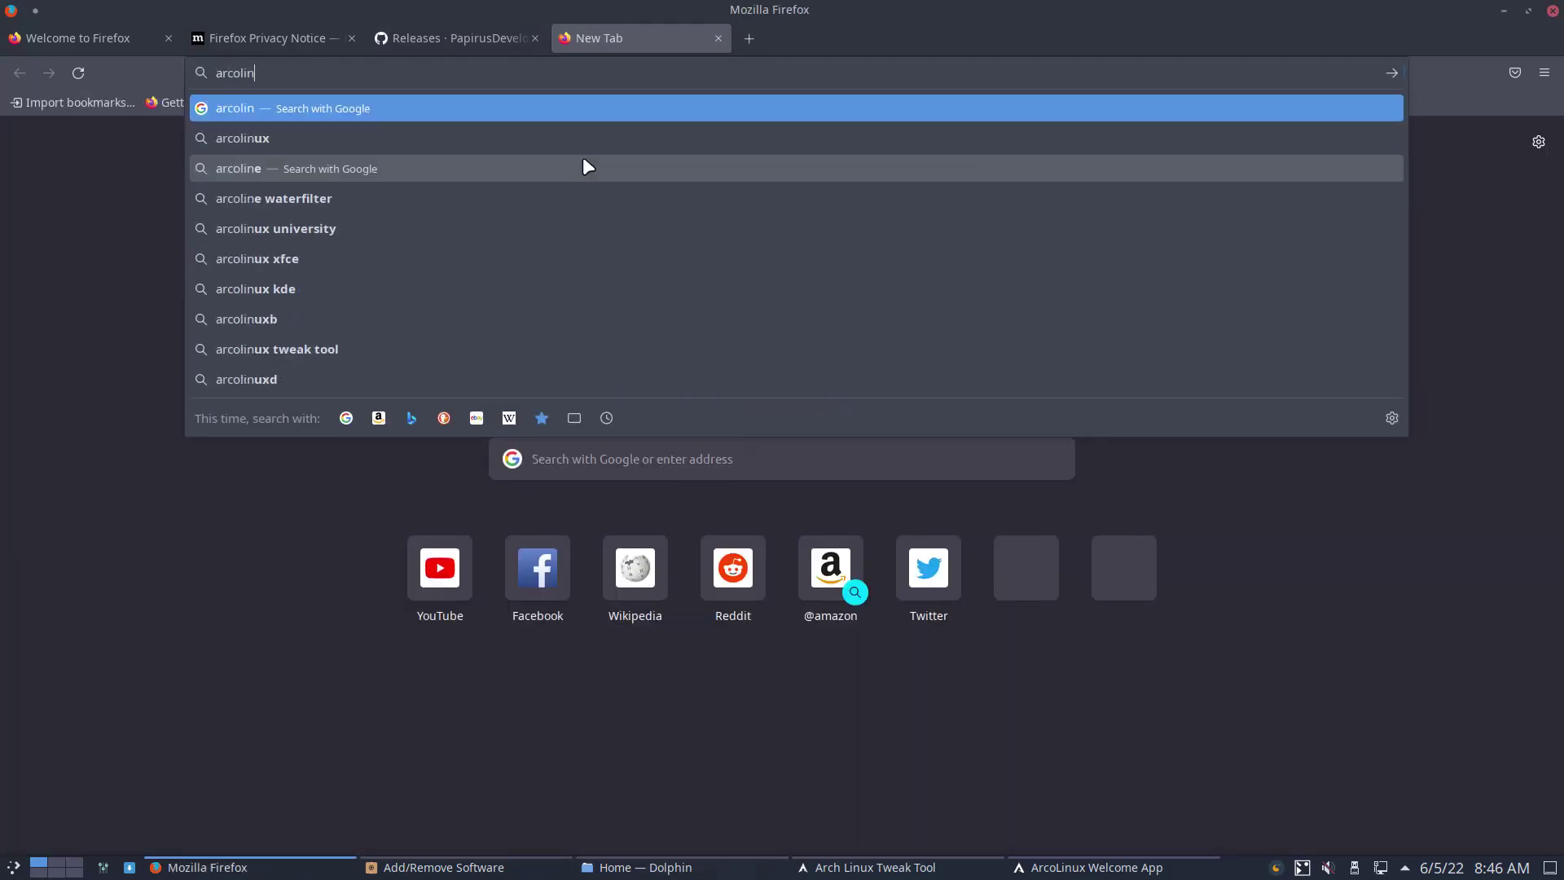
type("uxb")
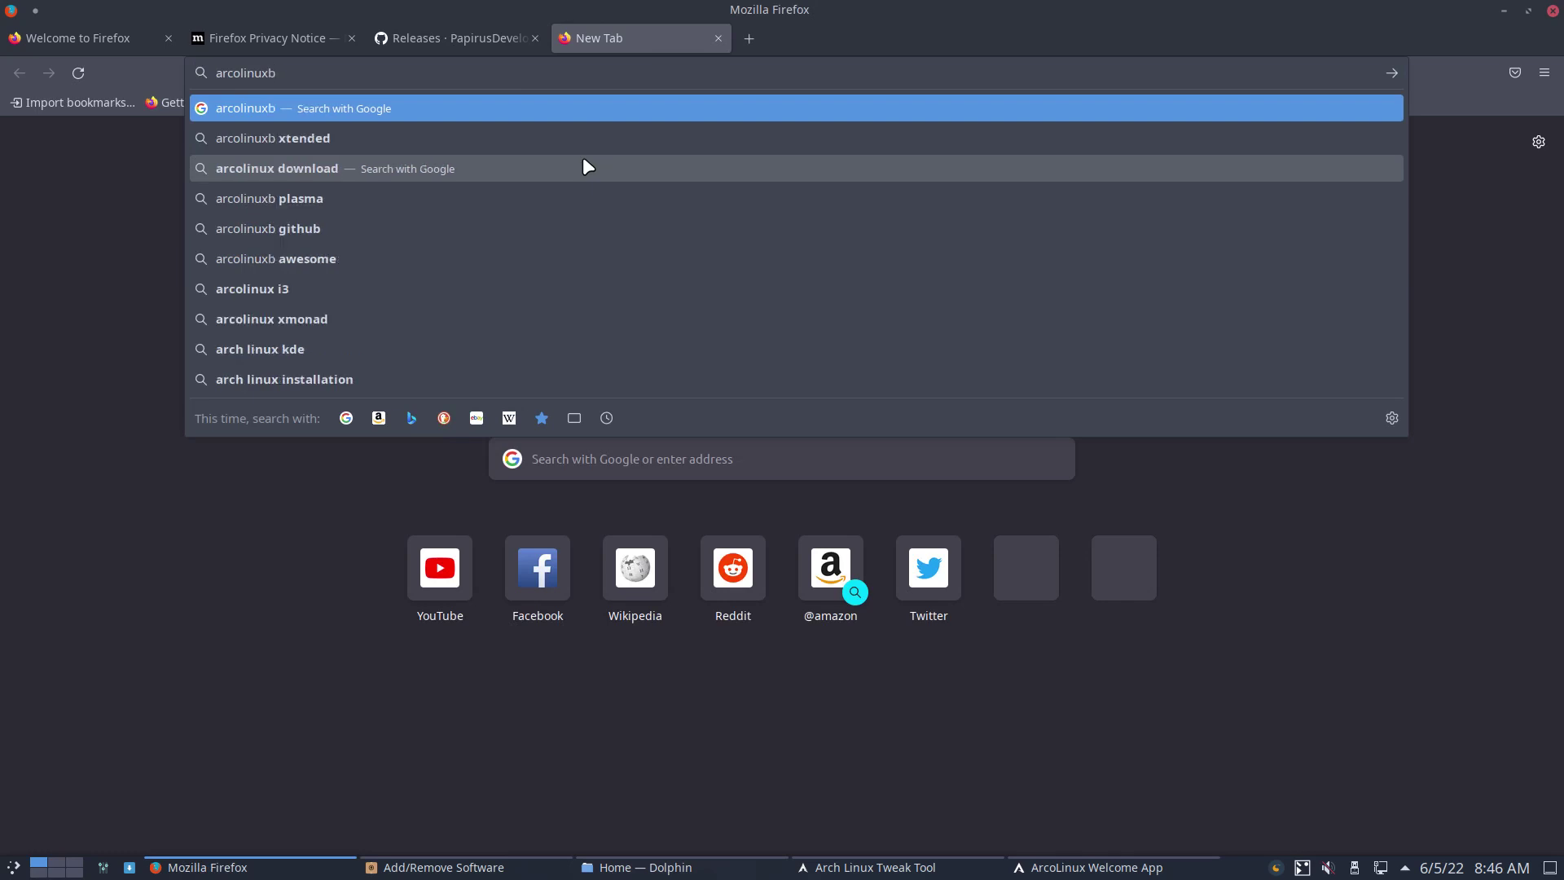
type(".iso")
key("Return")
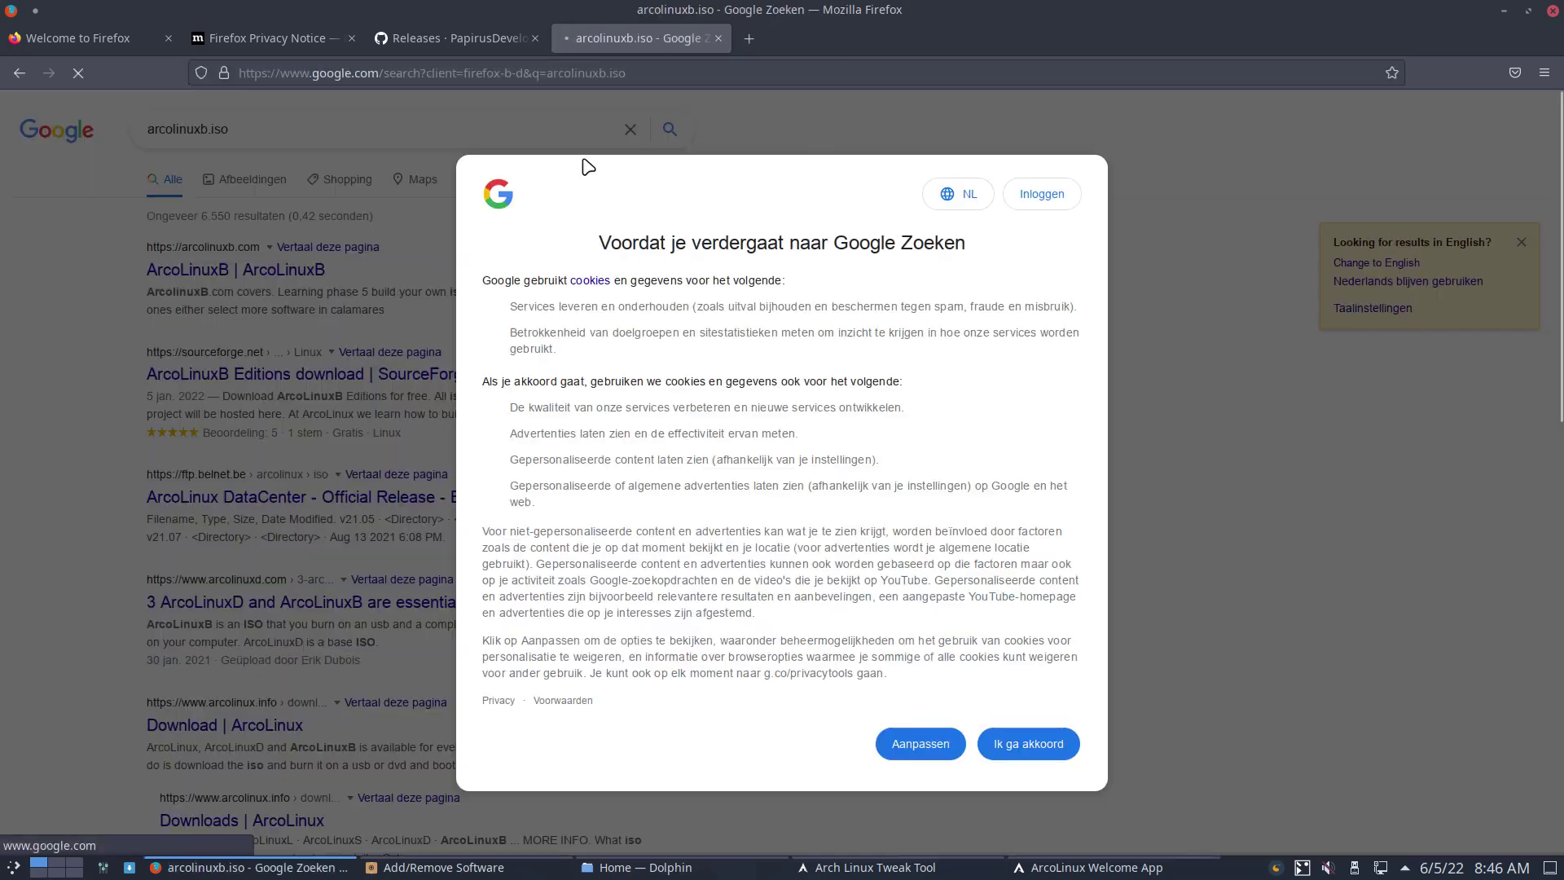
left_click(1025, 740)
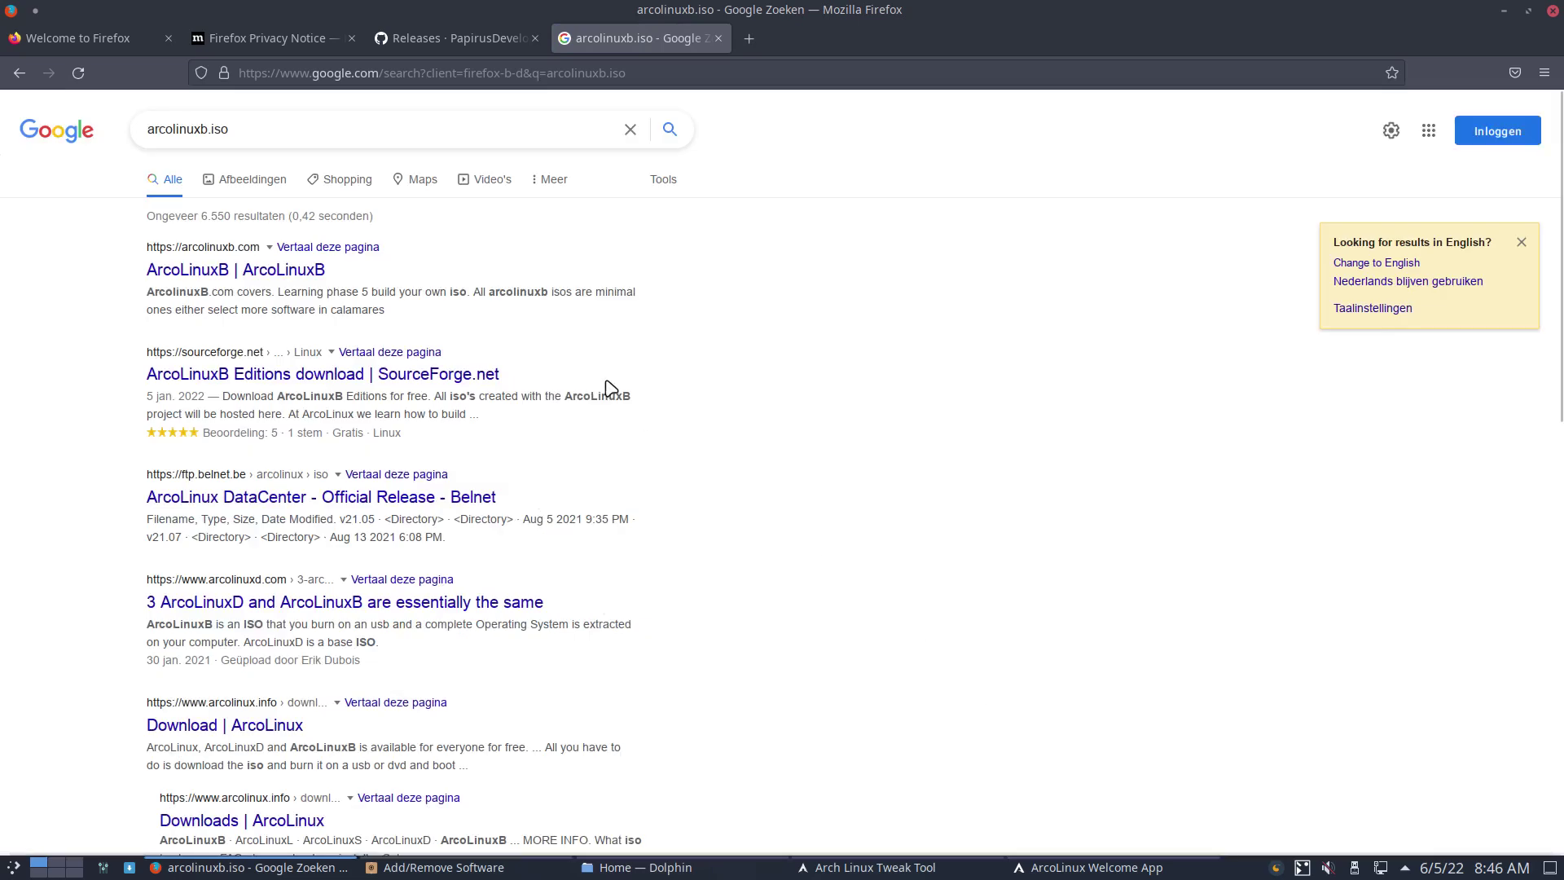
left_click(289, 271)
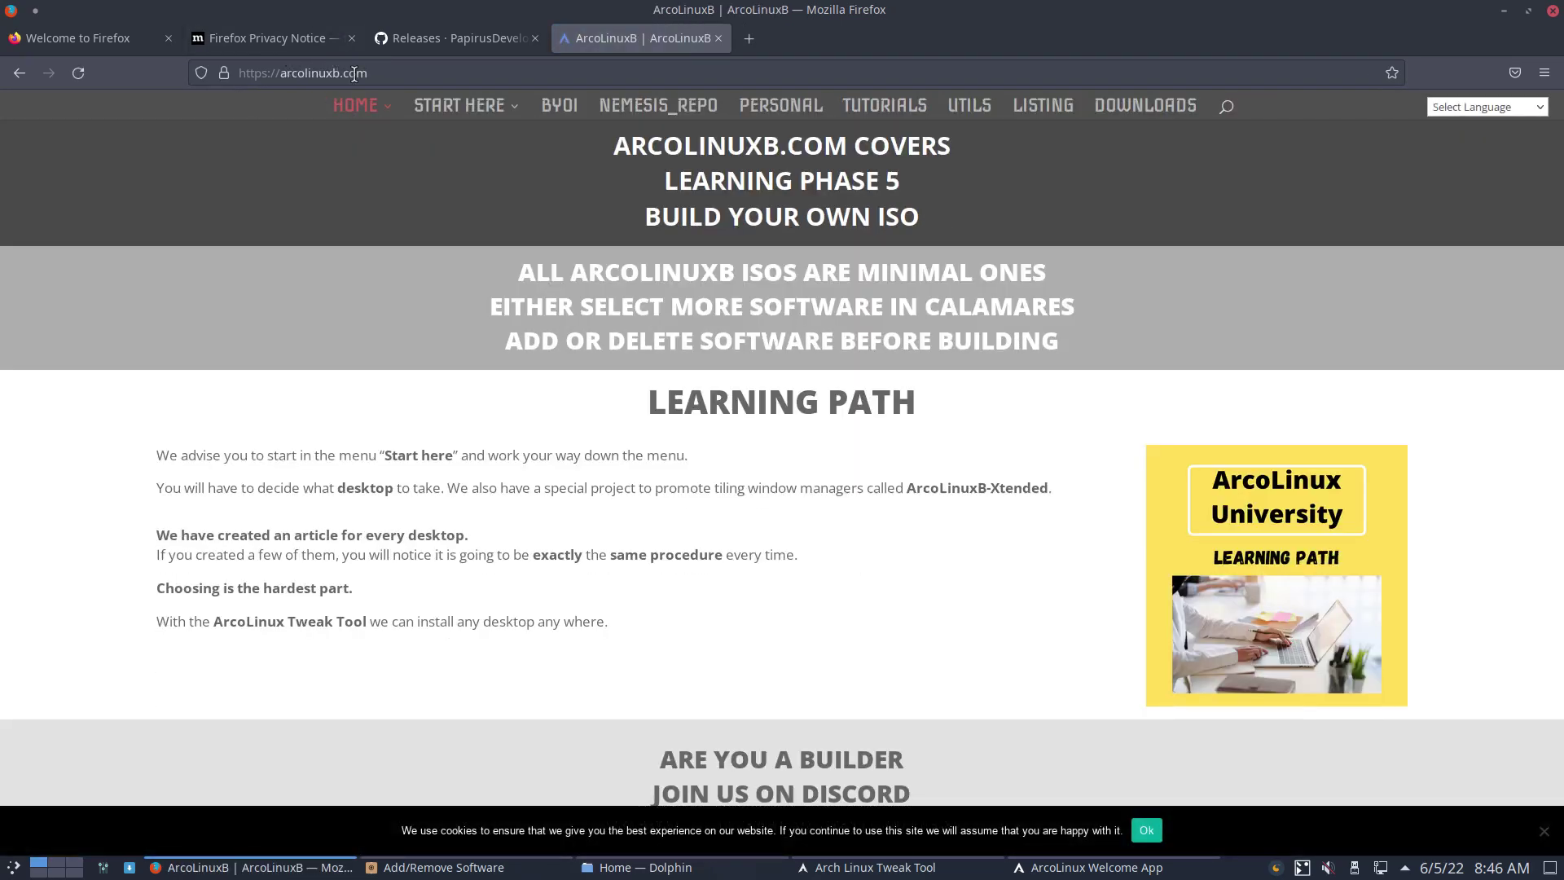
On the BYOI page, find 'plasm' and open the BYOI ArcoLinuxB Plasma article.
left_click(559, 106)
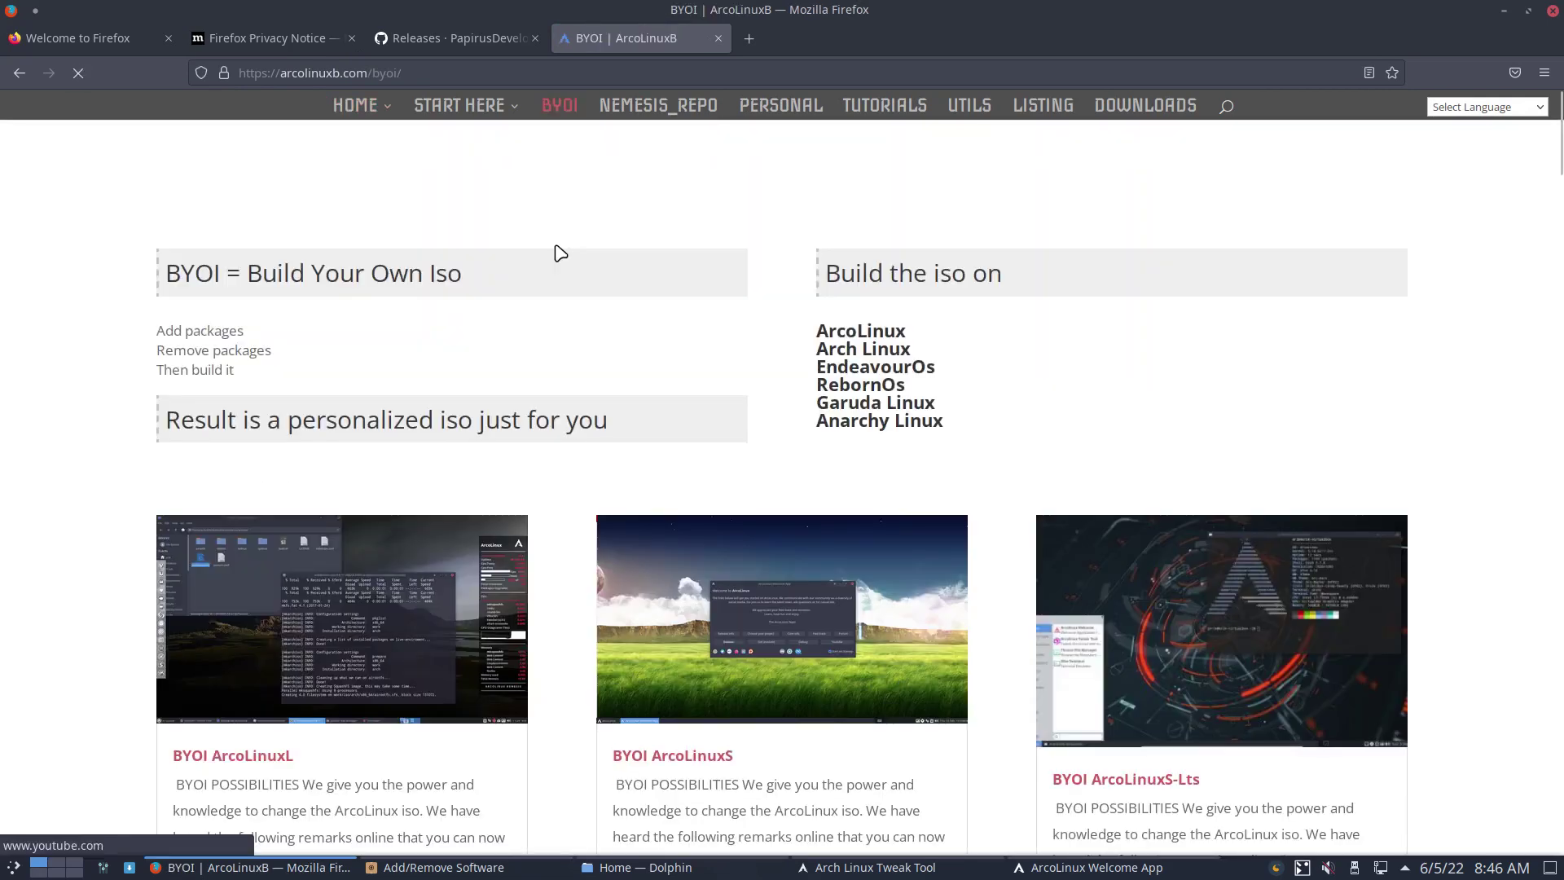
key("ctrl+f")
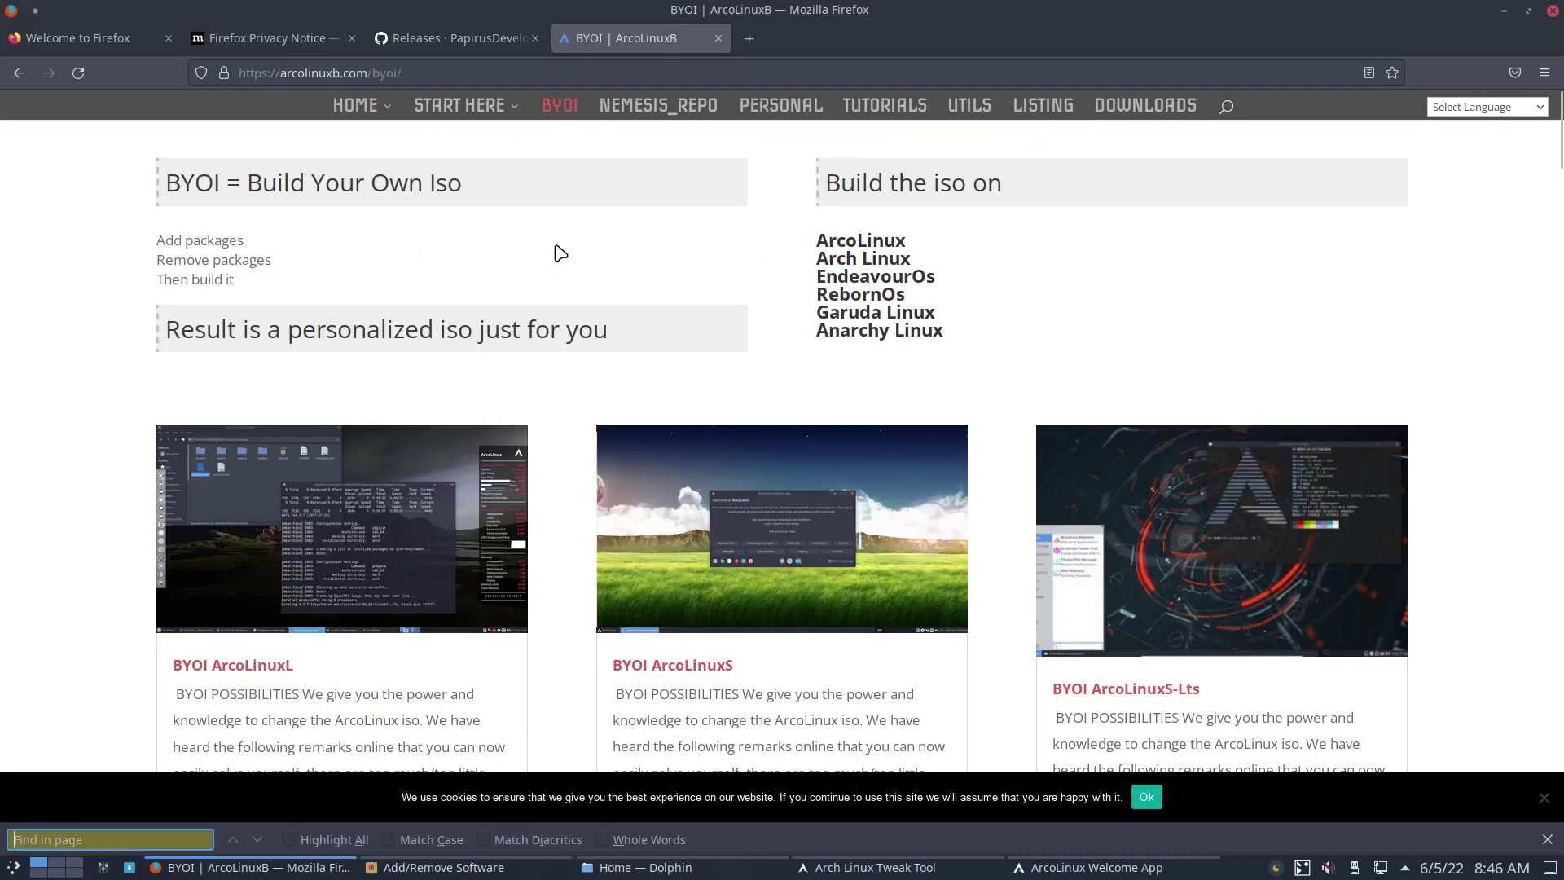
type("pal")
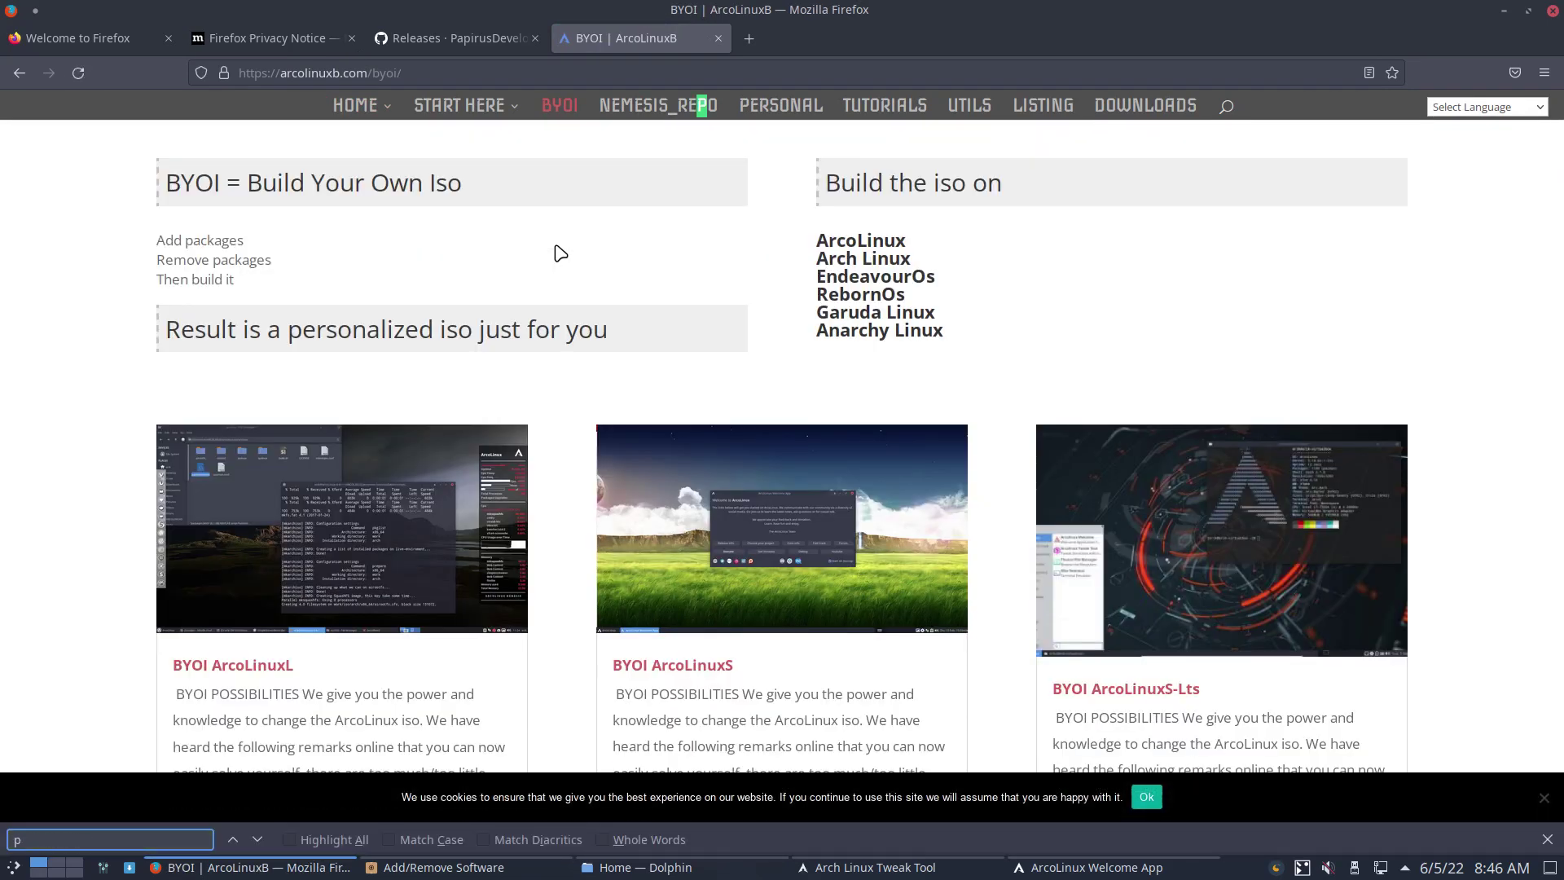
key("BackSpace")
key("BackSpace")
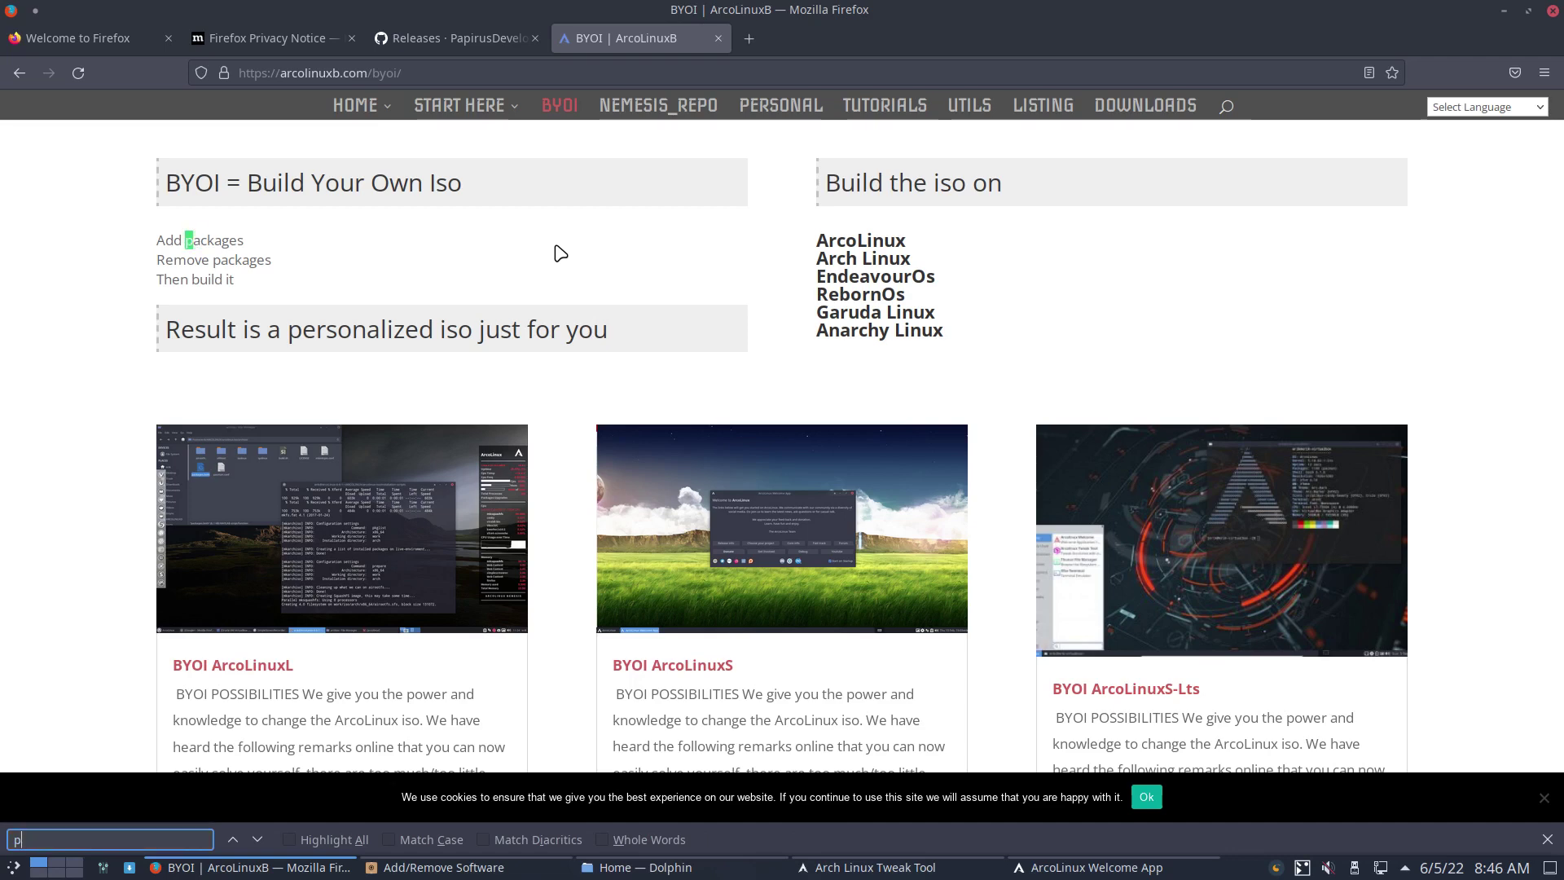
type("lasm")
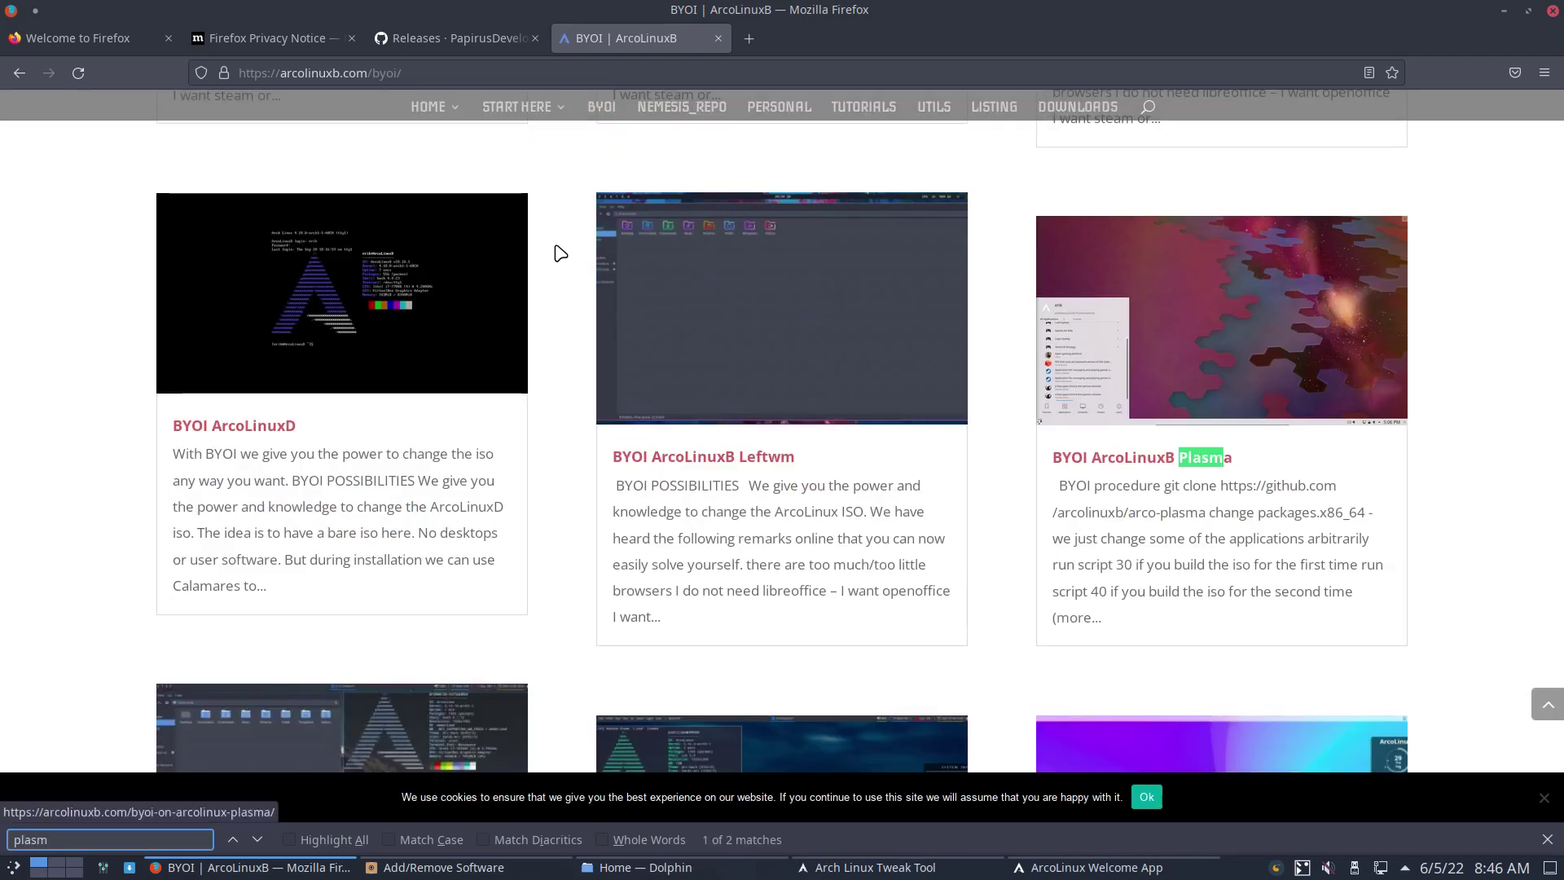
left_click(1175, 461)
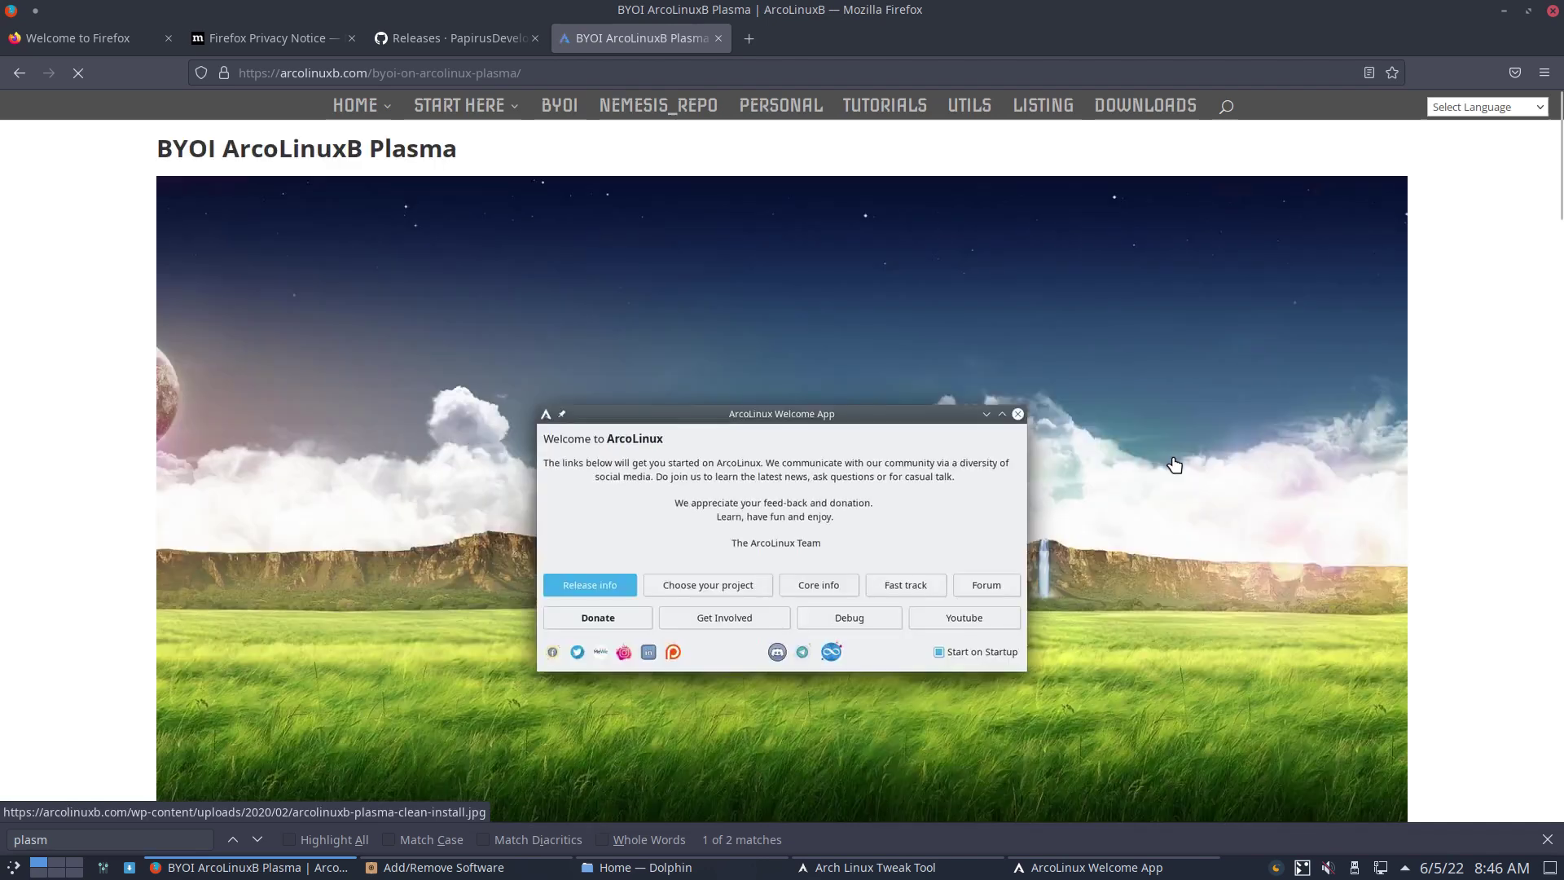
Highlight the git clone command, .x86_64 file and script 40 in the procedure, then dismiss the cookie notice.
scroll(1165, 461, "down", 10)
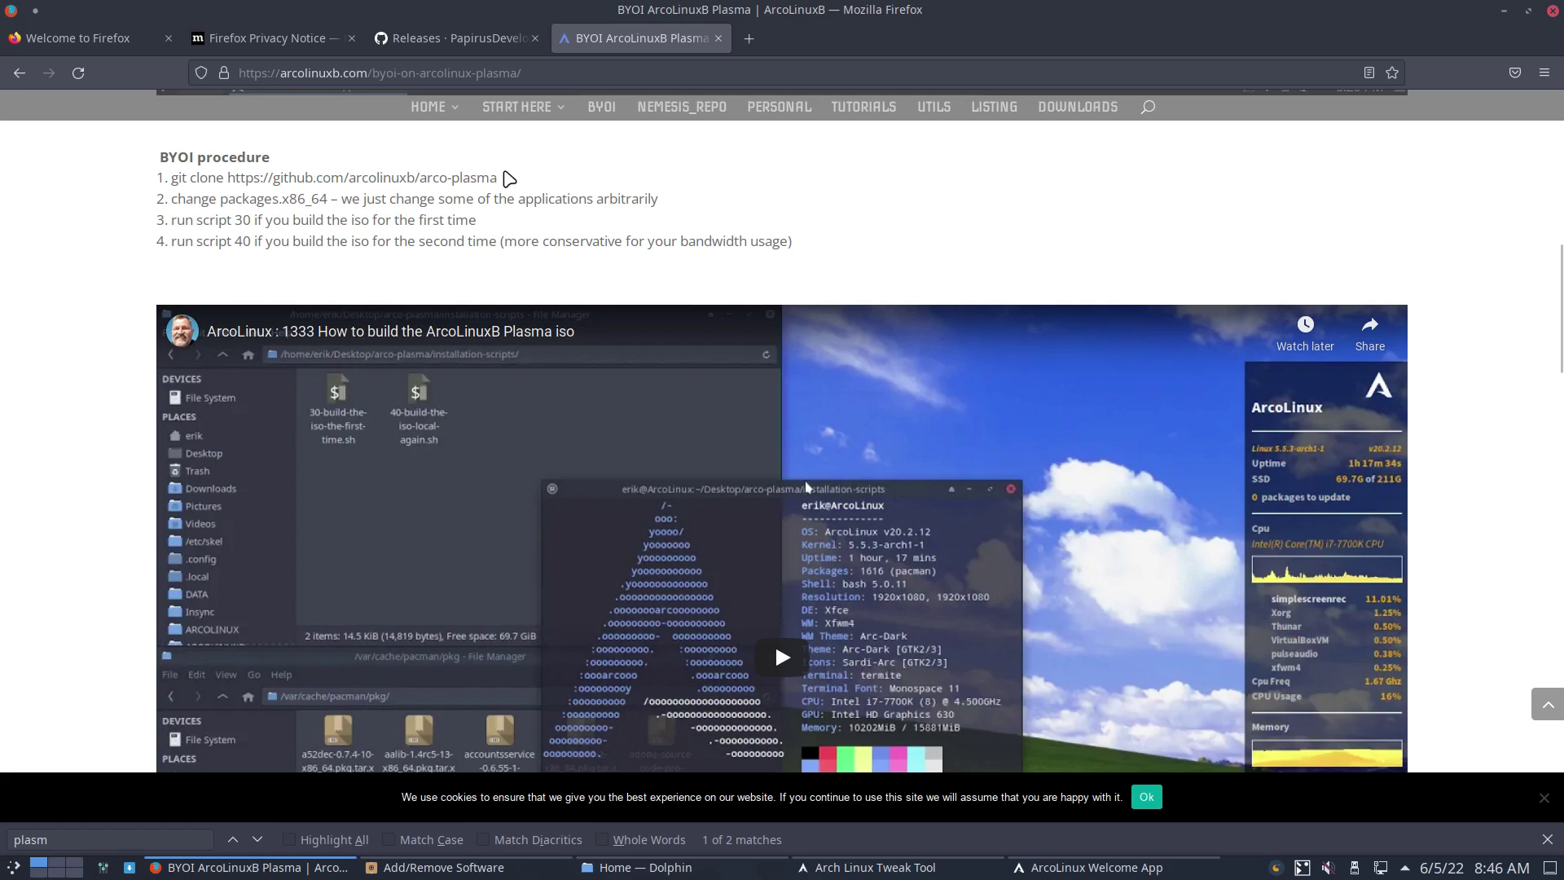
left_click_drag(499, 177, 167, 176)
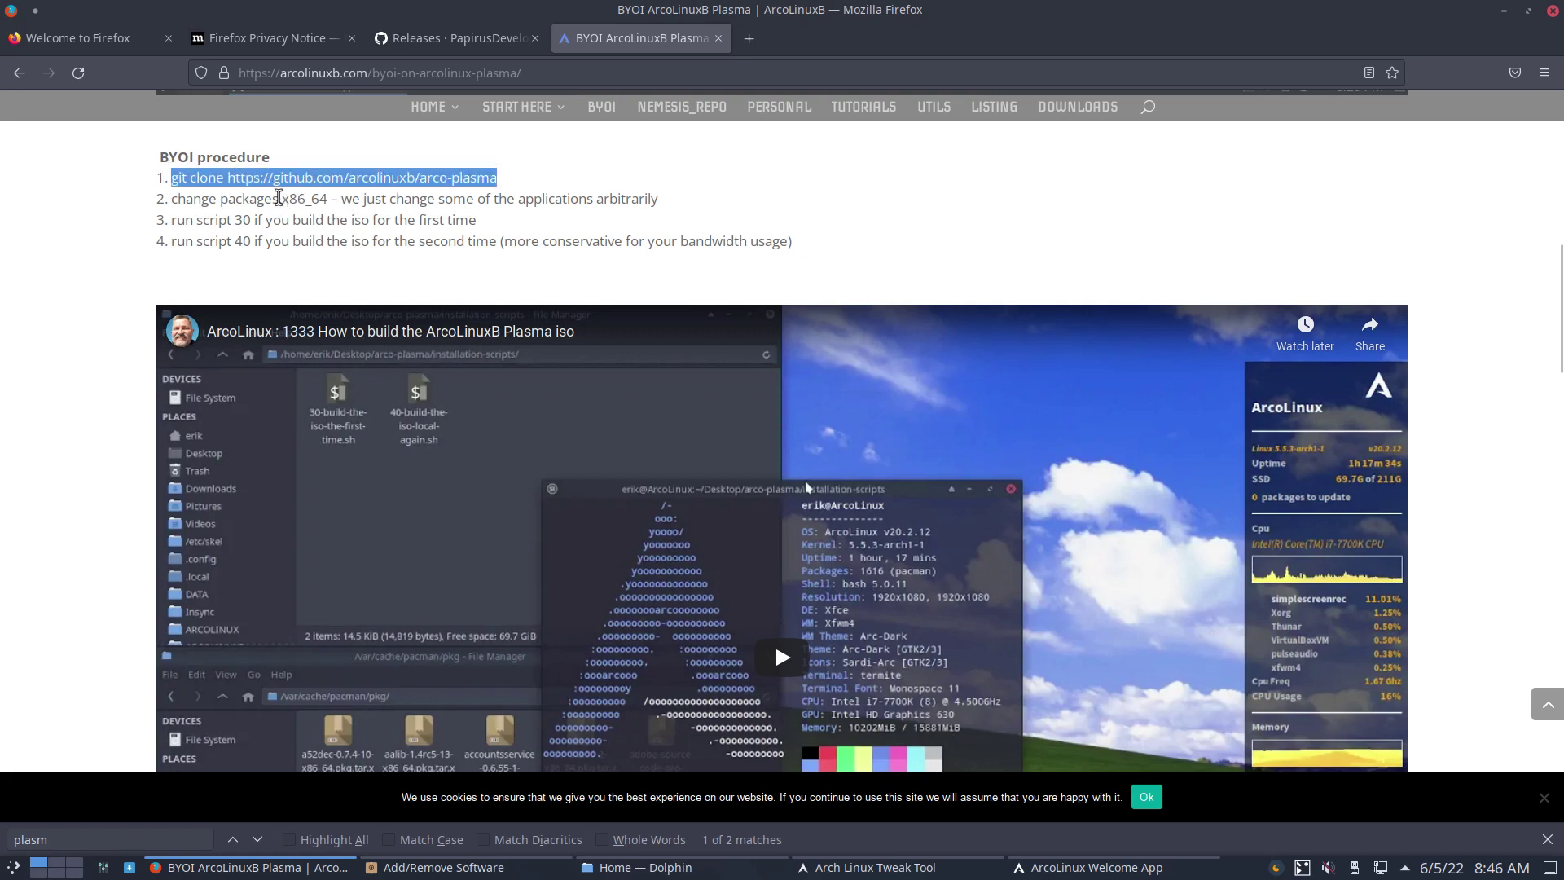
left_click_drag(279, 199, 340, 201)
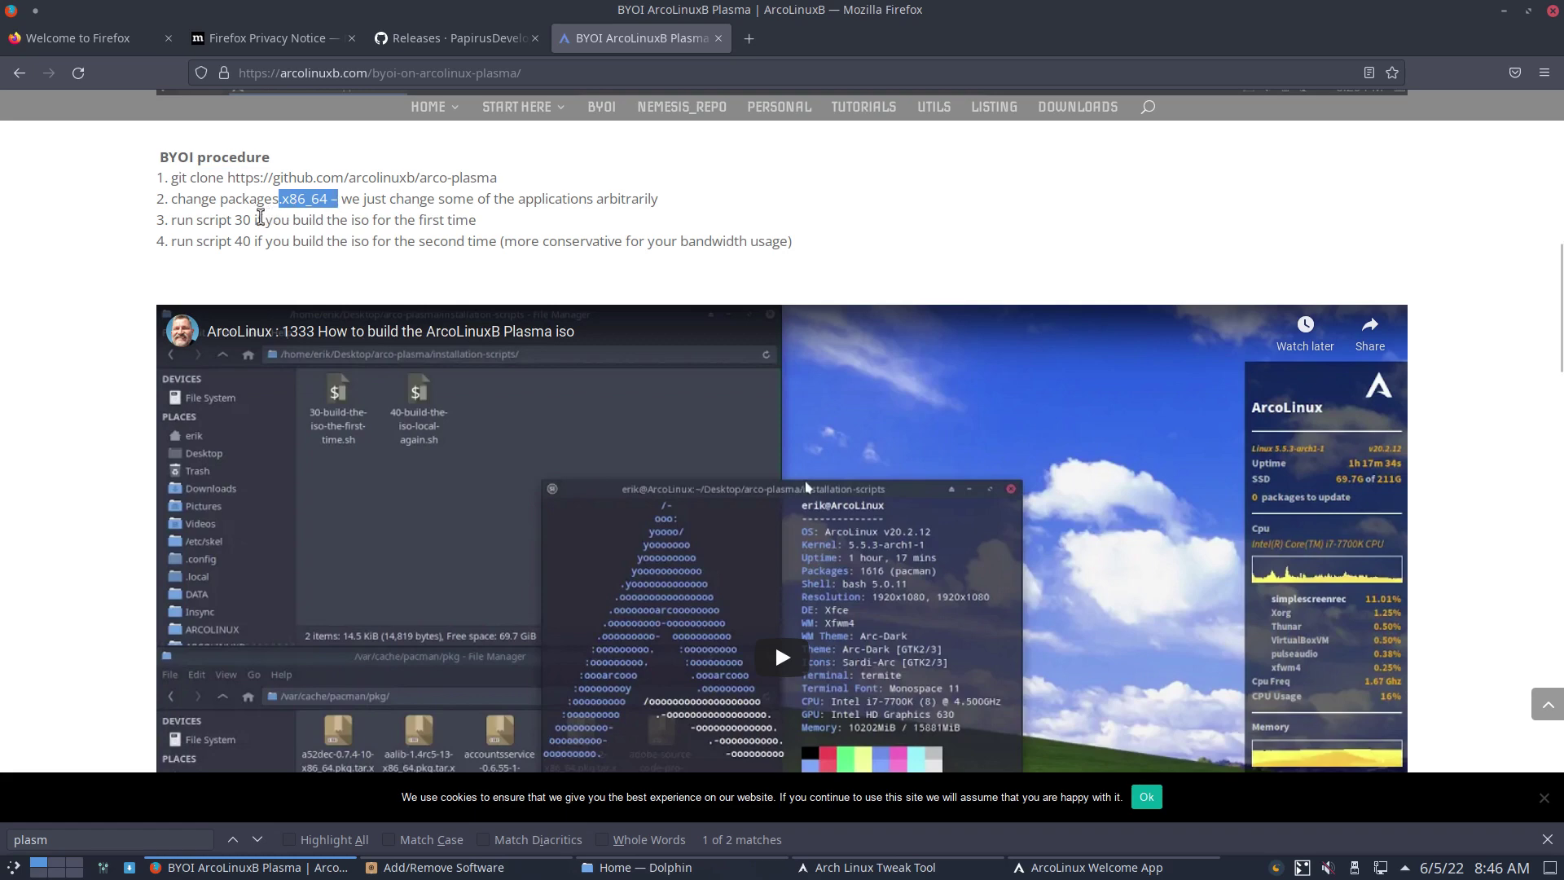
left_click_drag(233, 242, 250, 241)
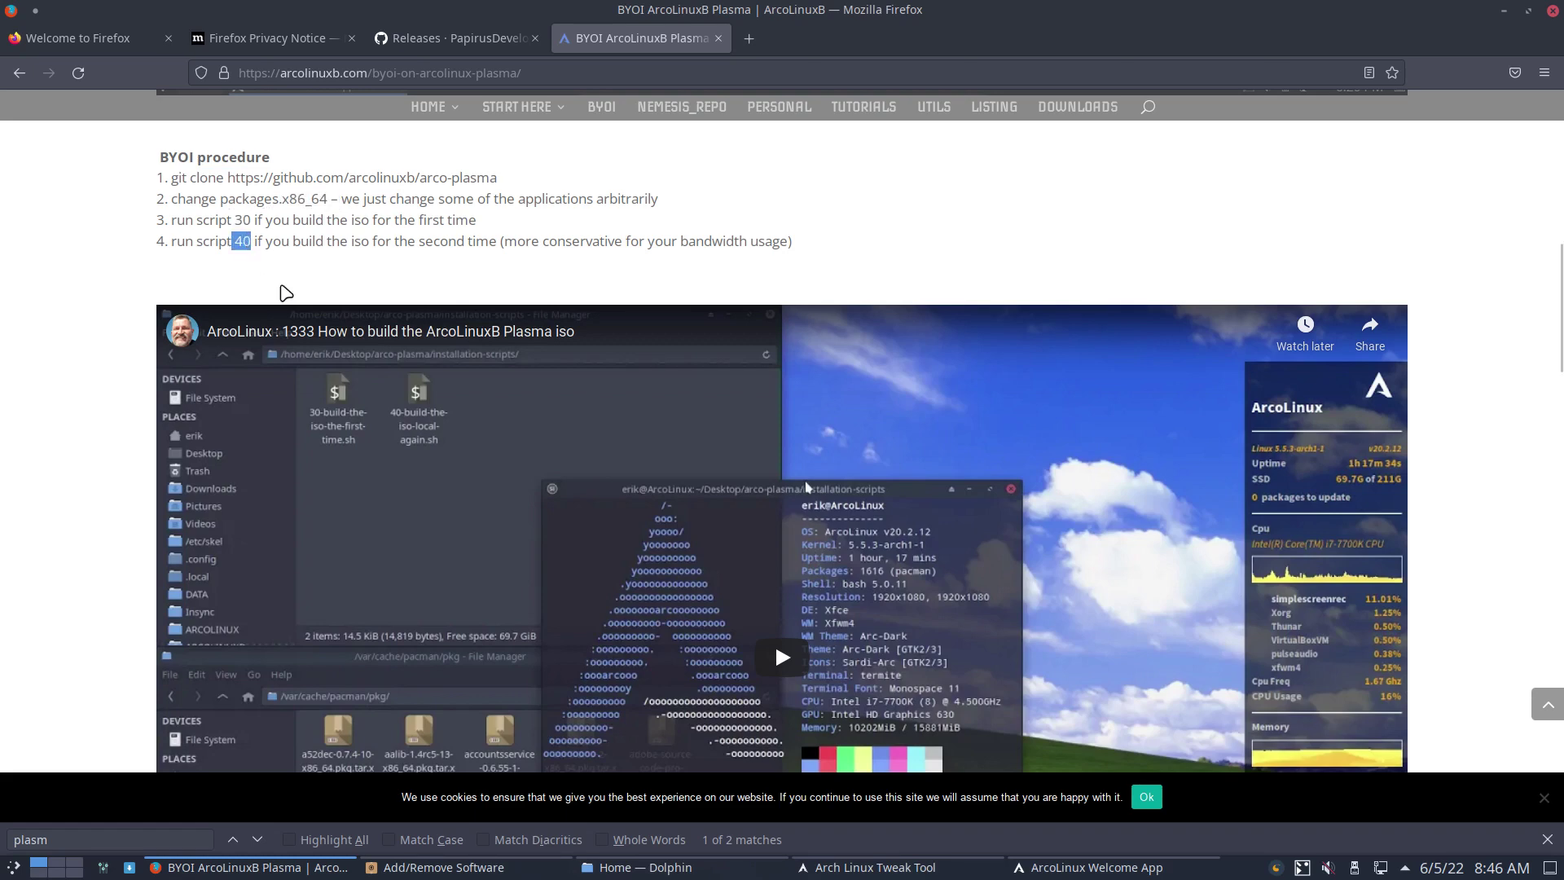
scroll(285, 293, "down", 6)
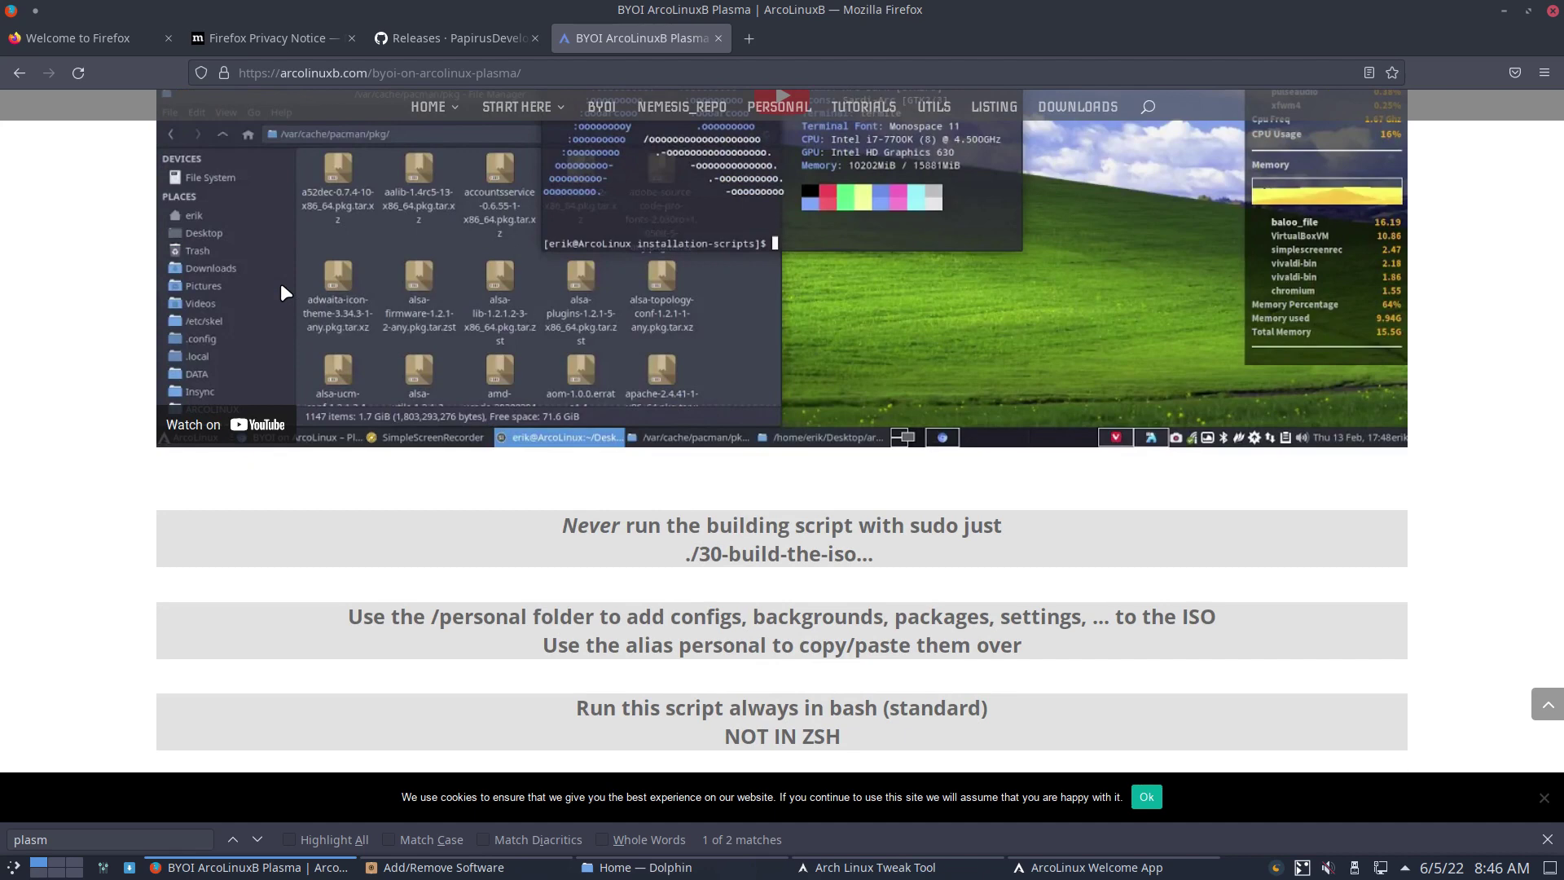
left_click(1138, 803)
scroll(114, 608, "down", 10)
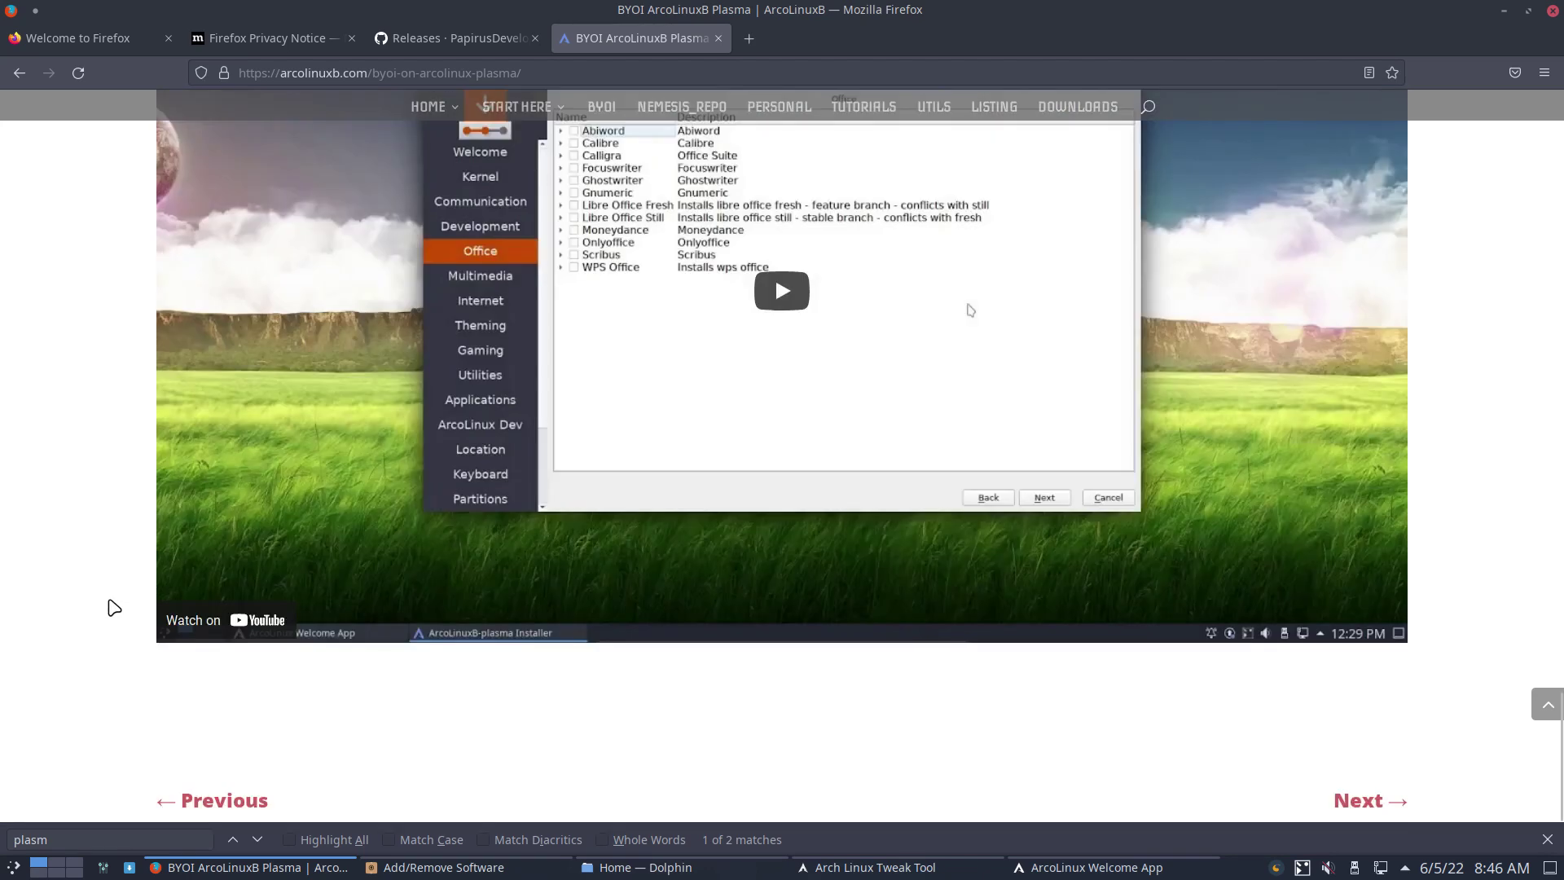
scroll(114, 608, "up", 15)
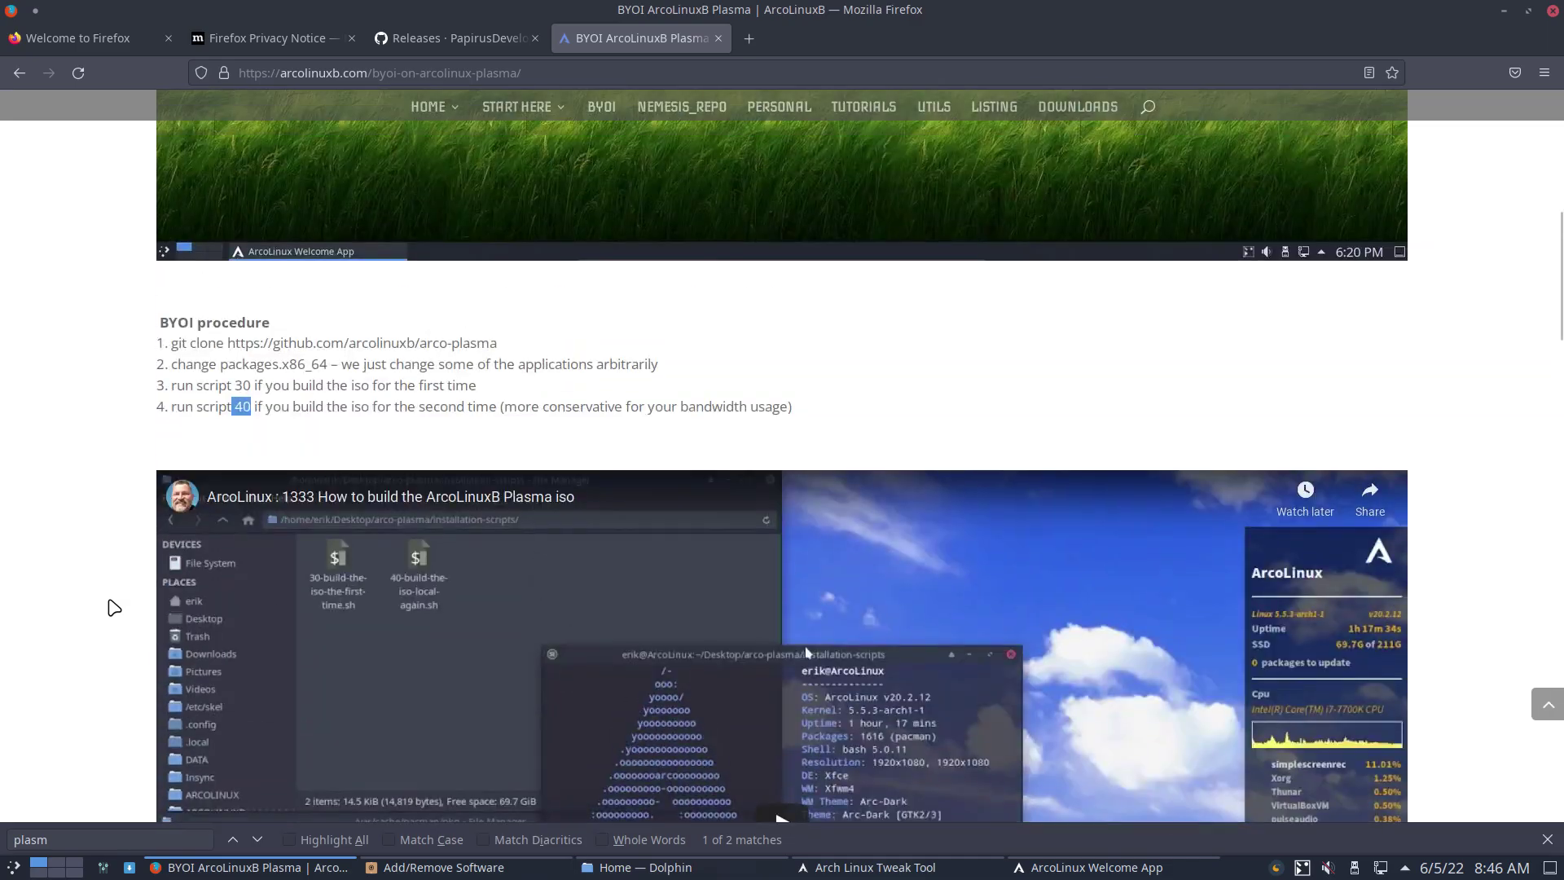
Minimize Firefox to show the Welcome App, Tweak Tool Autostart list and Dolphin Home folder.
left_click(1504, 12)
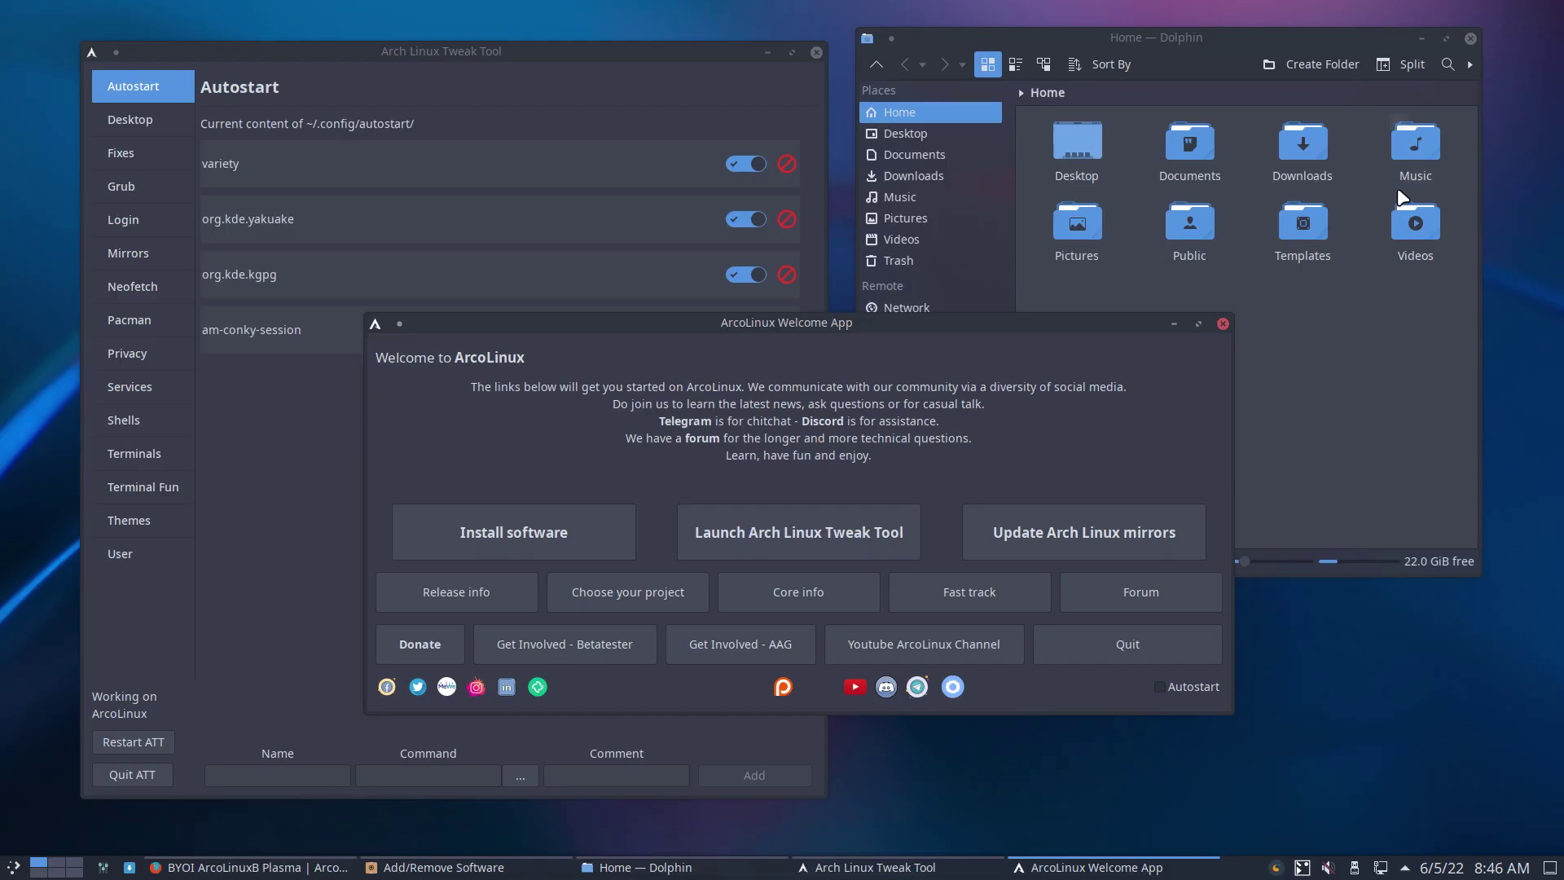